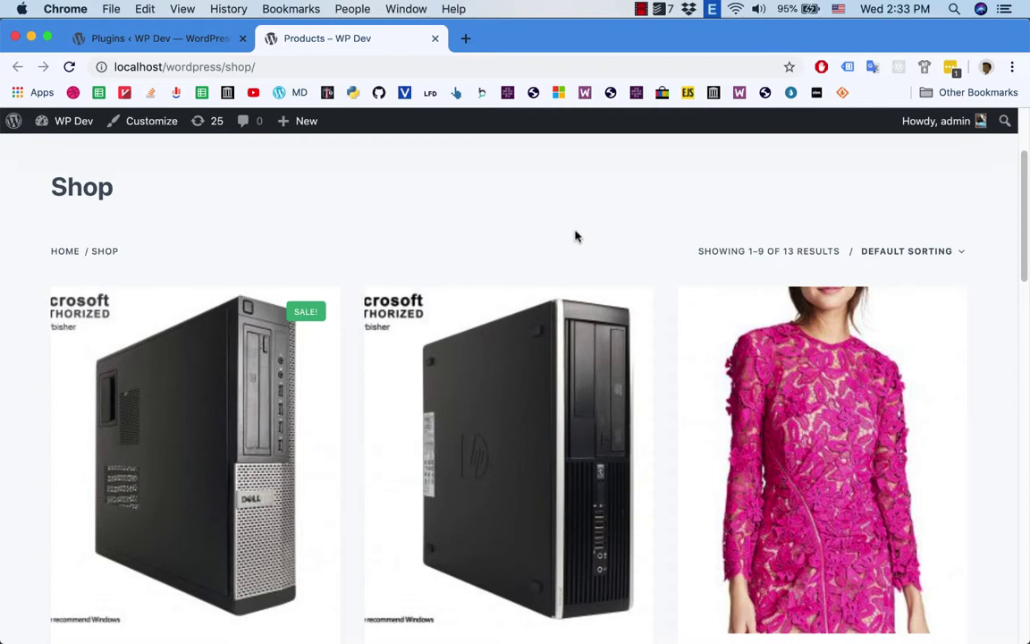
Step: Add the 2019 HP Compaq Pro SFF Business PC to the cart and proceed from the cart to checkout
scroll(575, 235, "down", 5)
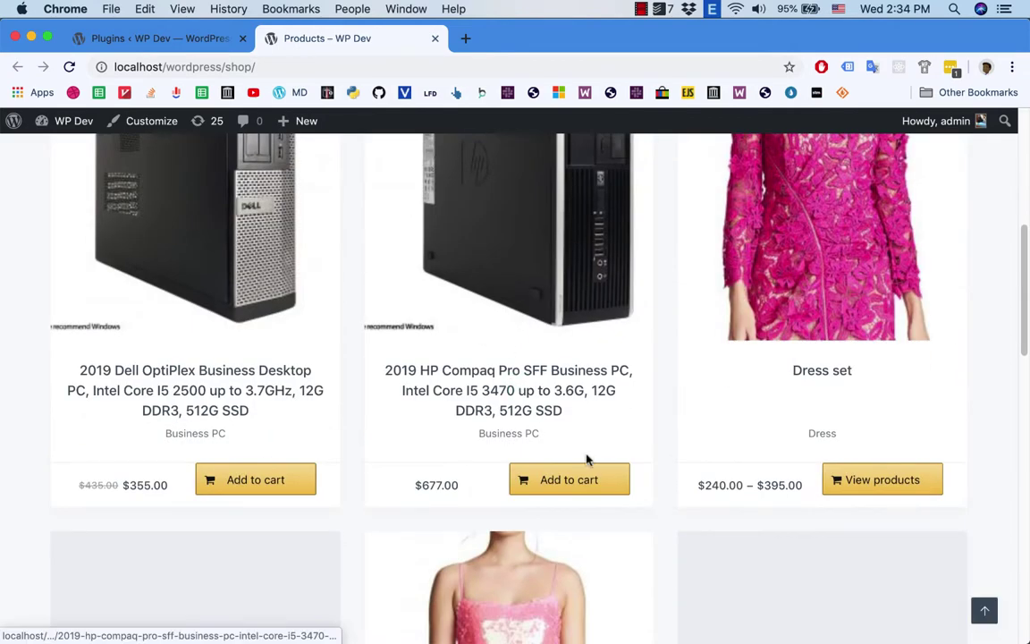
left_click(557, 489)
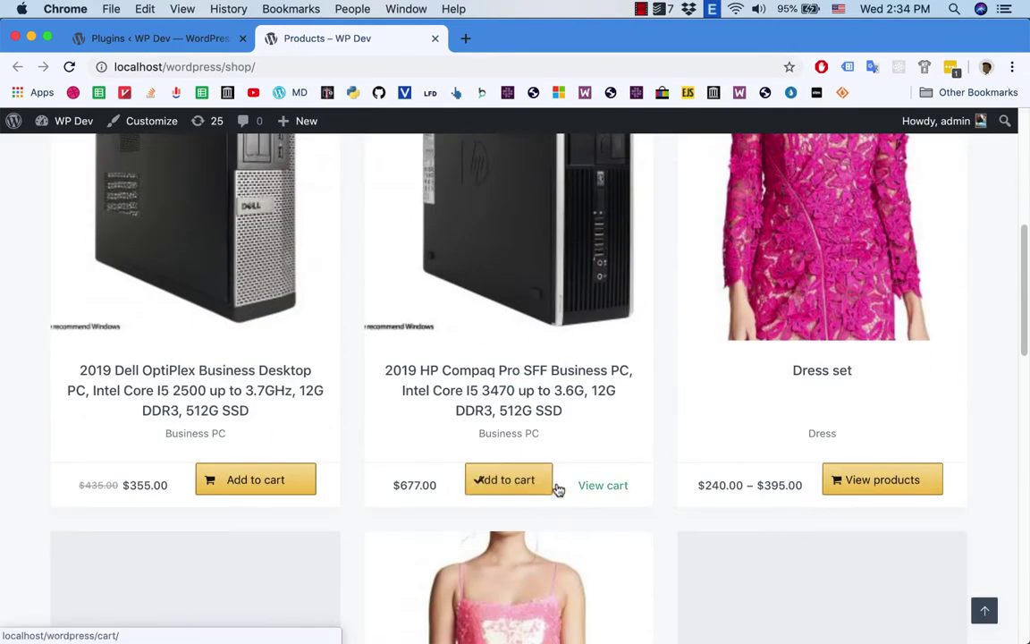
left_click(601, 487)
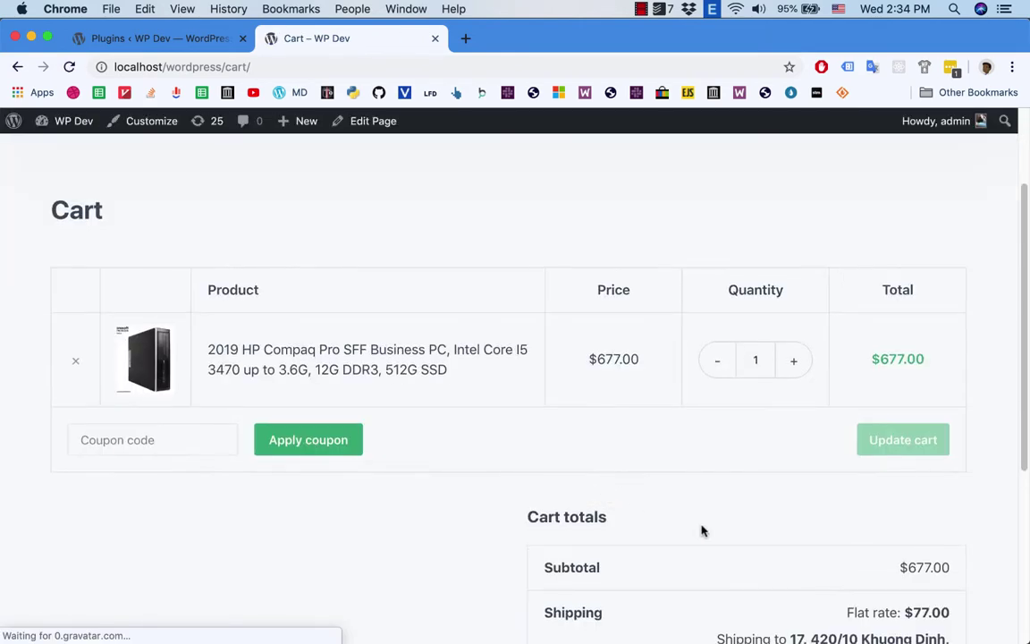
scroll(697, 532, "down", 5)
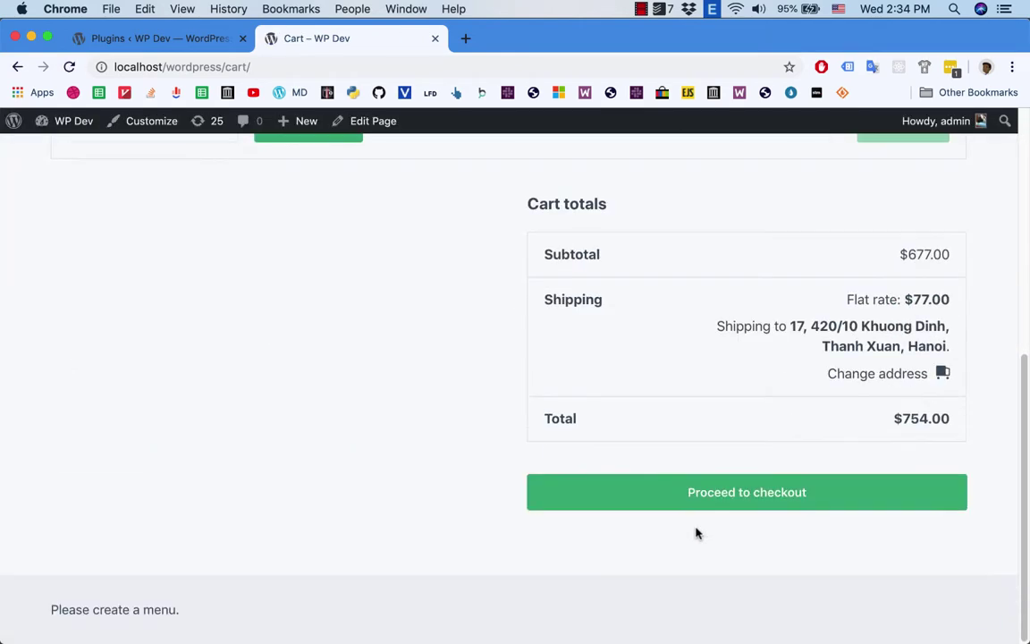
left_click(747, 492)
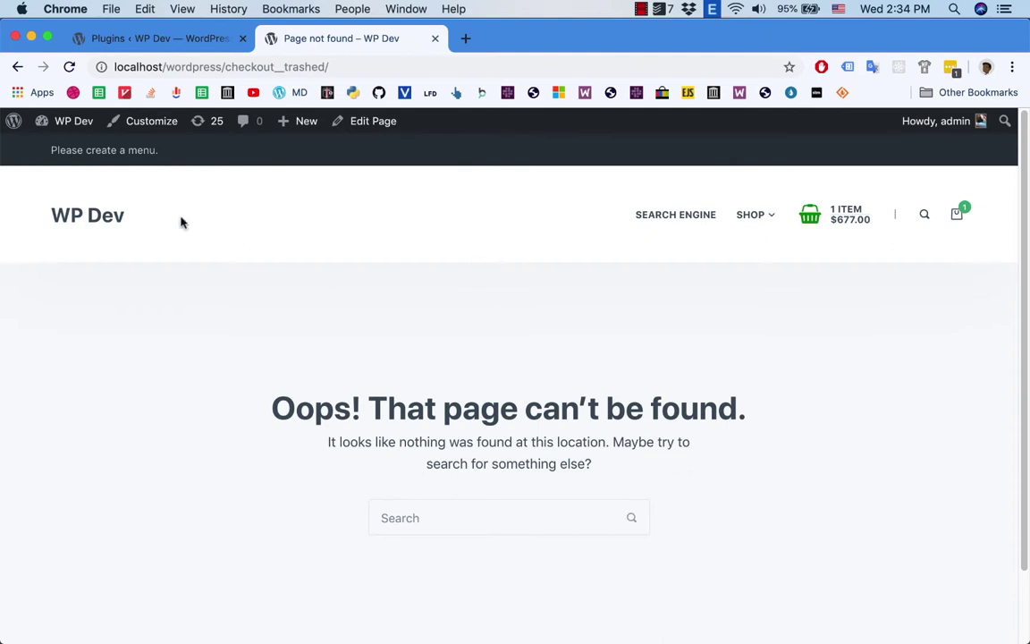
Step: Restore the trashed Checkout page from the site's WordPress page administration
mouse_move(51, 139)
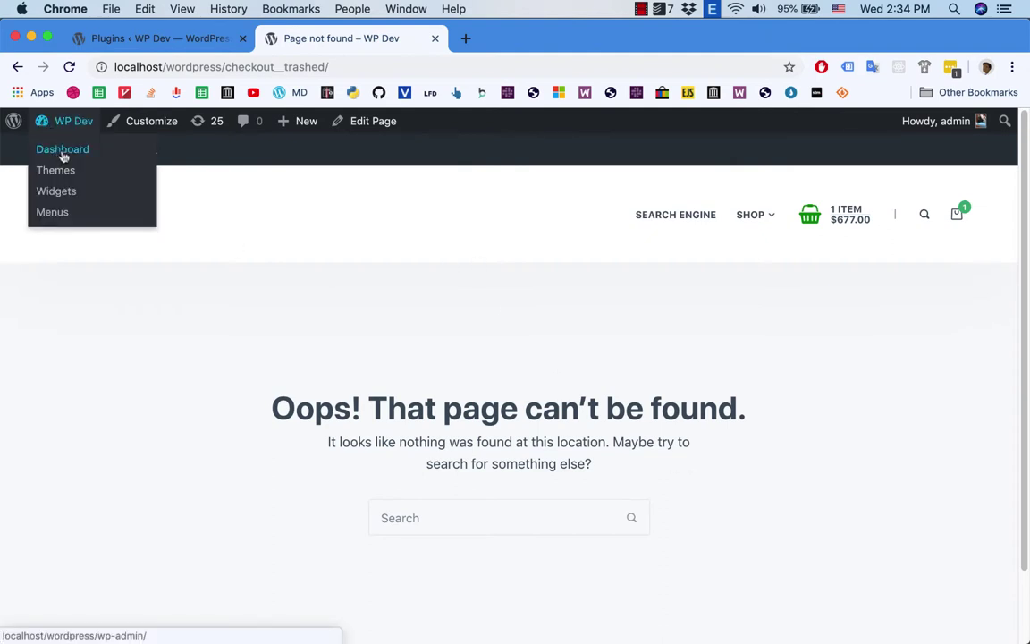
left_click(64, 157)
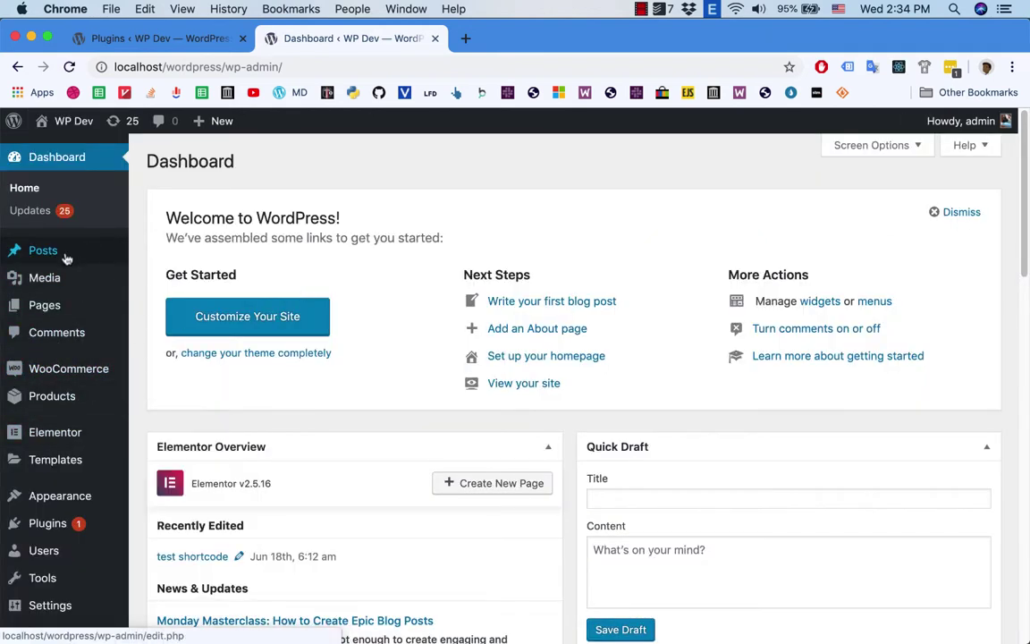
left_click(50, 309)
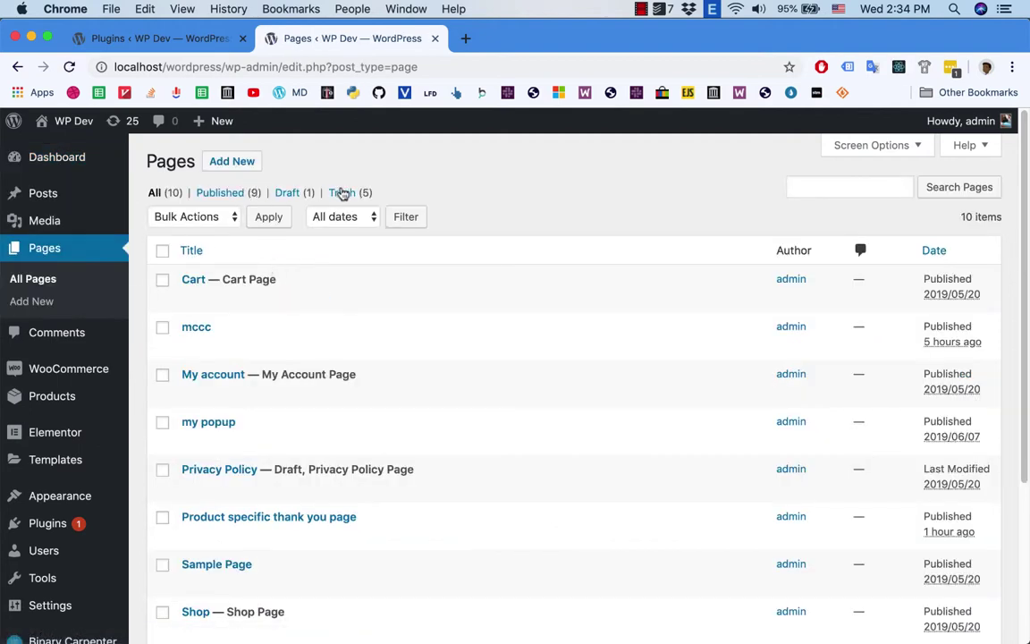
left_click(344, 194)
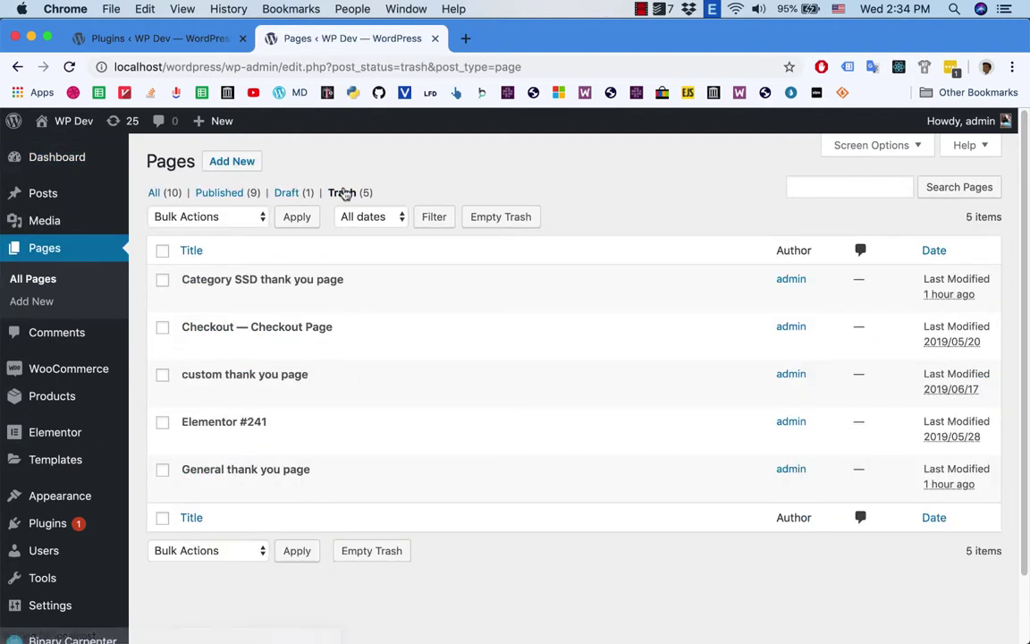
mouse_move(289, 345)
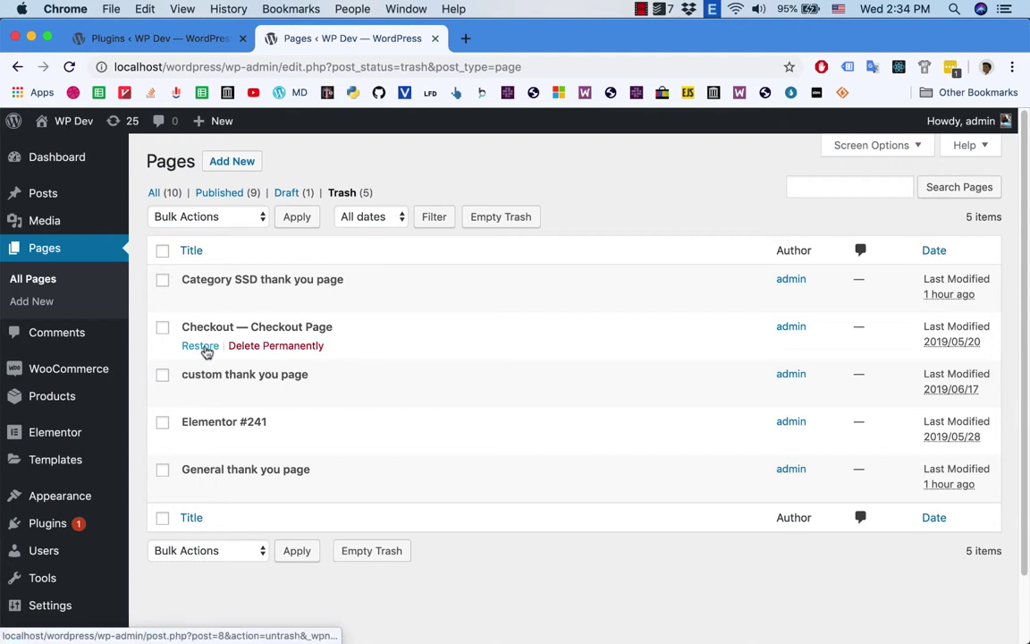
left_click(201, 345)
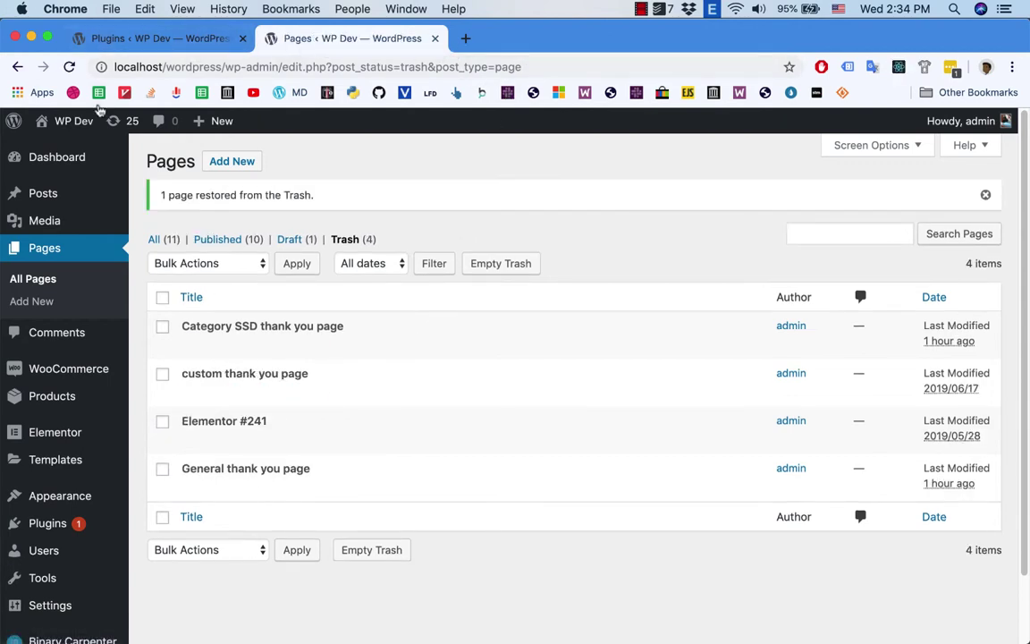
Step: Return to the store and add another 2019 HP Compaq Pro SFF Business PC to the cart
mouse_move(78, 119)
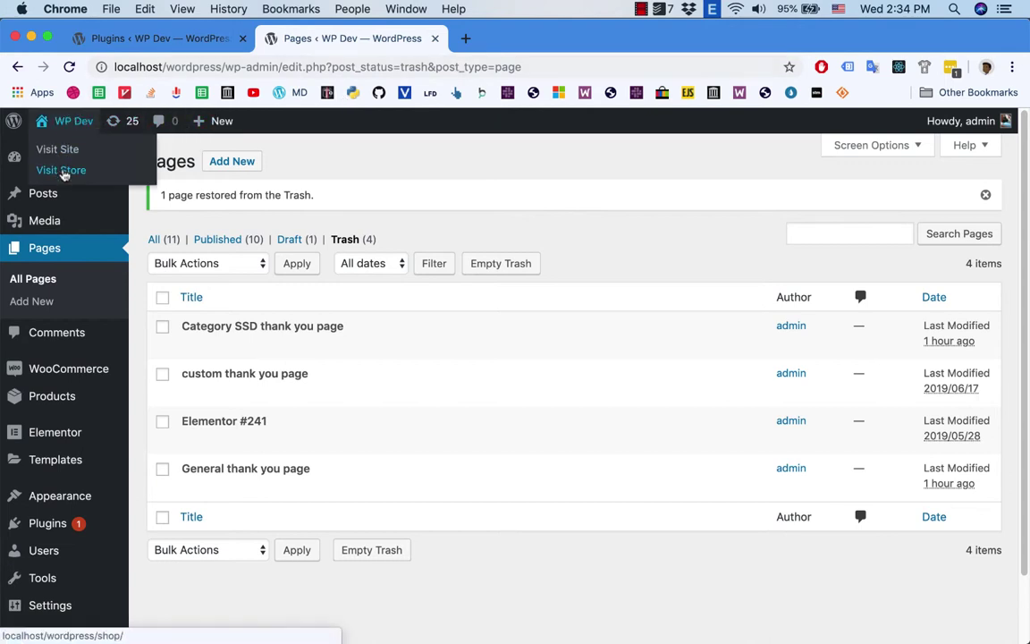
left_click(61, 164)
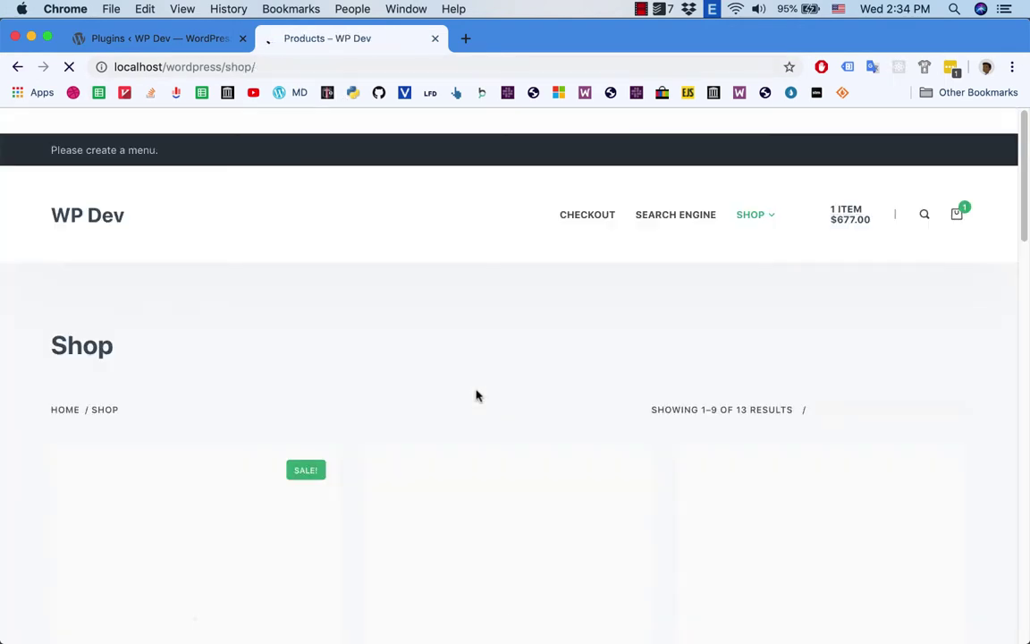
scroll(475, 395, "down", 3)
scroll(475, 395, "down", 2)
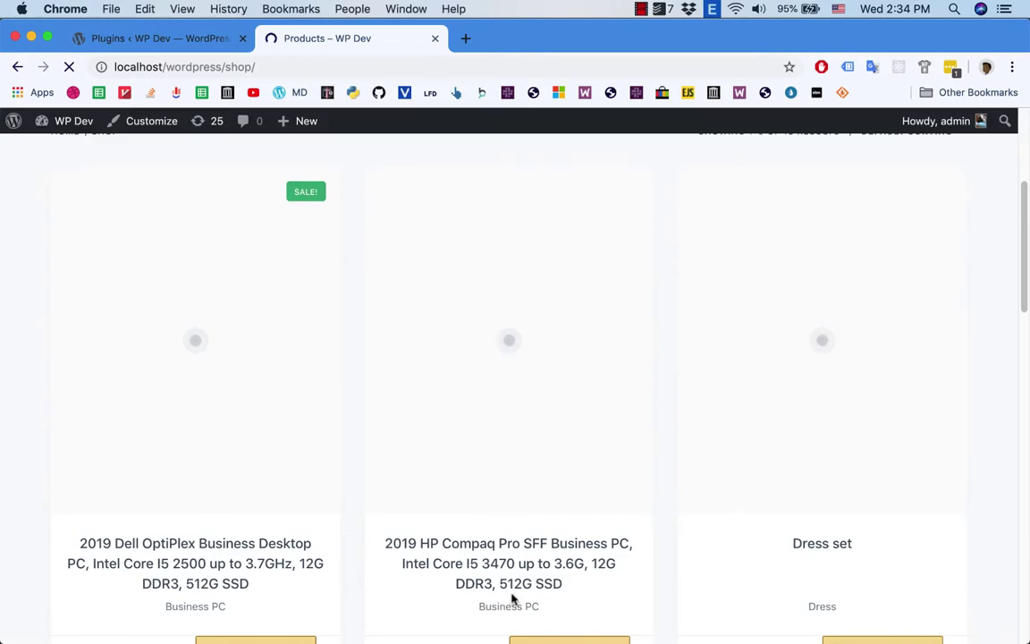
scroll(511, 599, "down", 3)
left_click(552, 542)
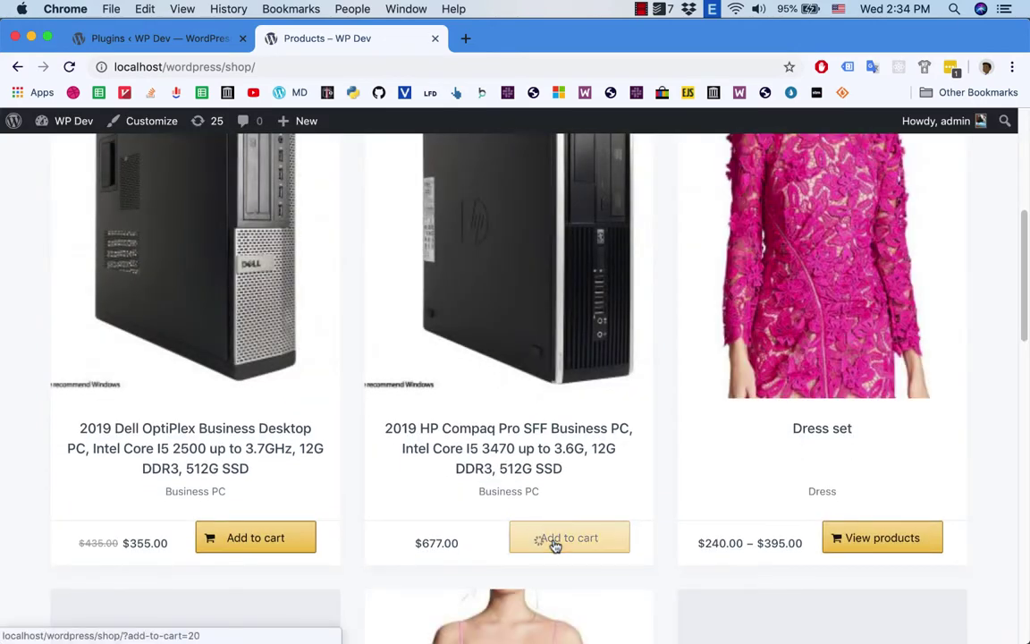
Step: Go to the Checkout page and place the order with the prefilled billing details and the Test gateway
scroll(555, 546, "down", 3)
scroll(555, 545, "down", 6)
scroll(551, 545, "up", 15)
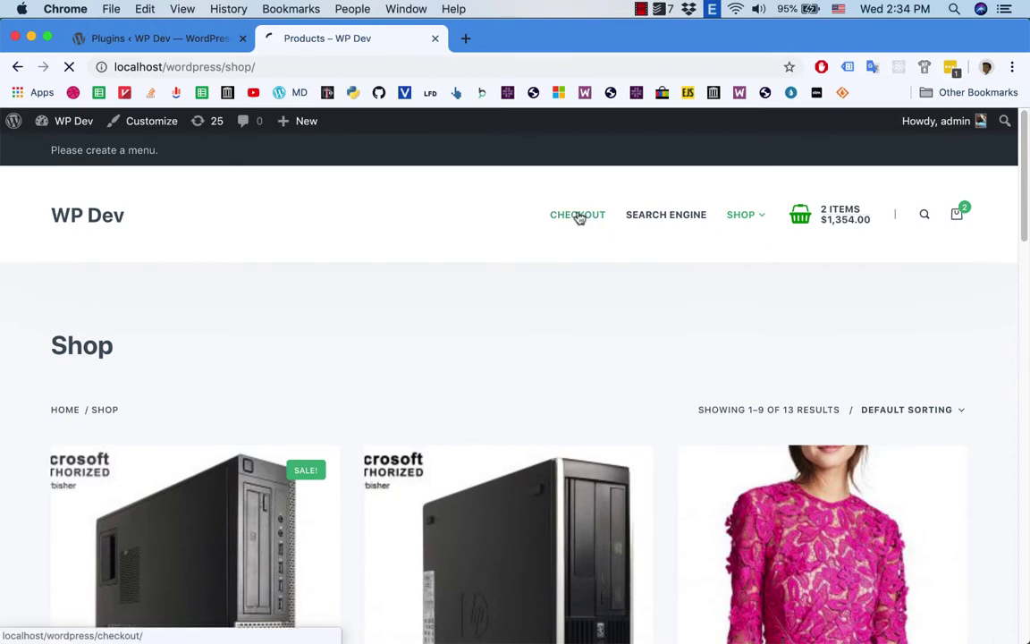
left_click(579, 218)
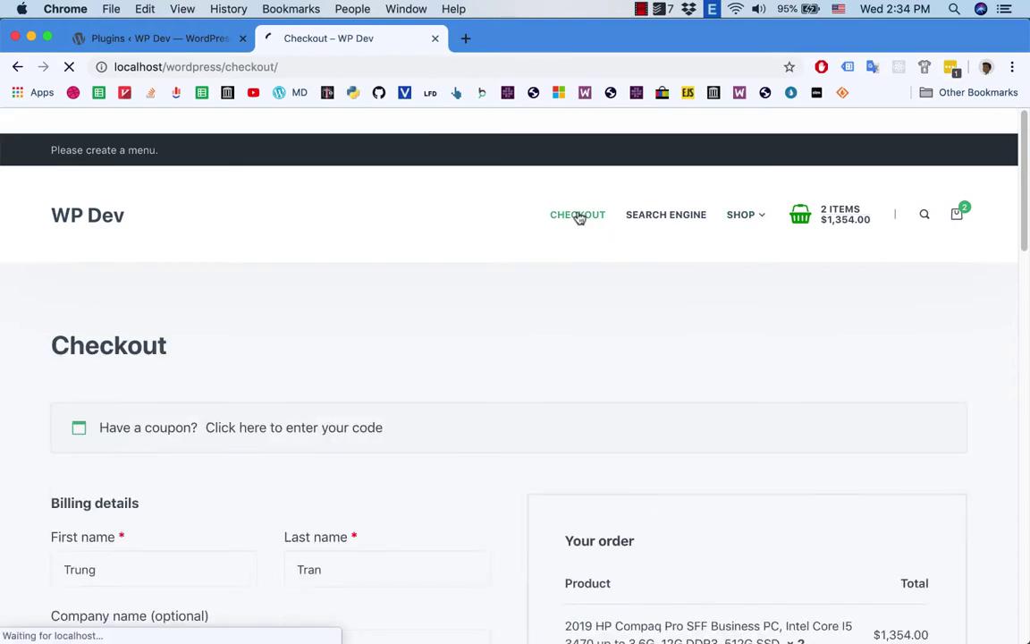
scroll(579, 218, "down", 7)
scroll(579, 218, "down", 1)
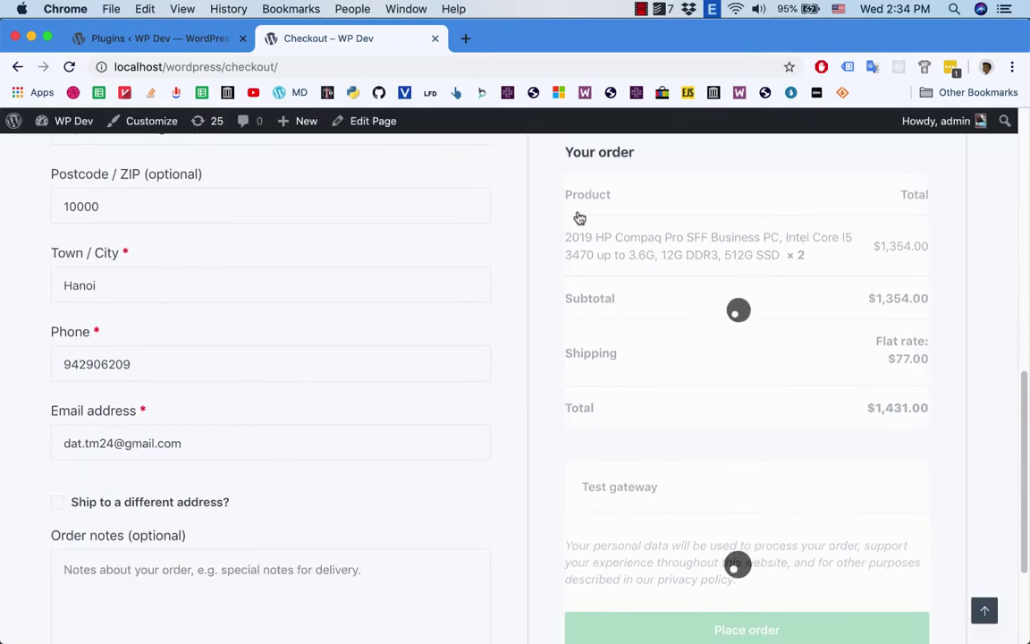
scroll(579, 218, "down", 2)
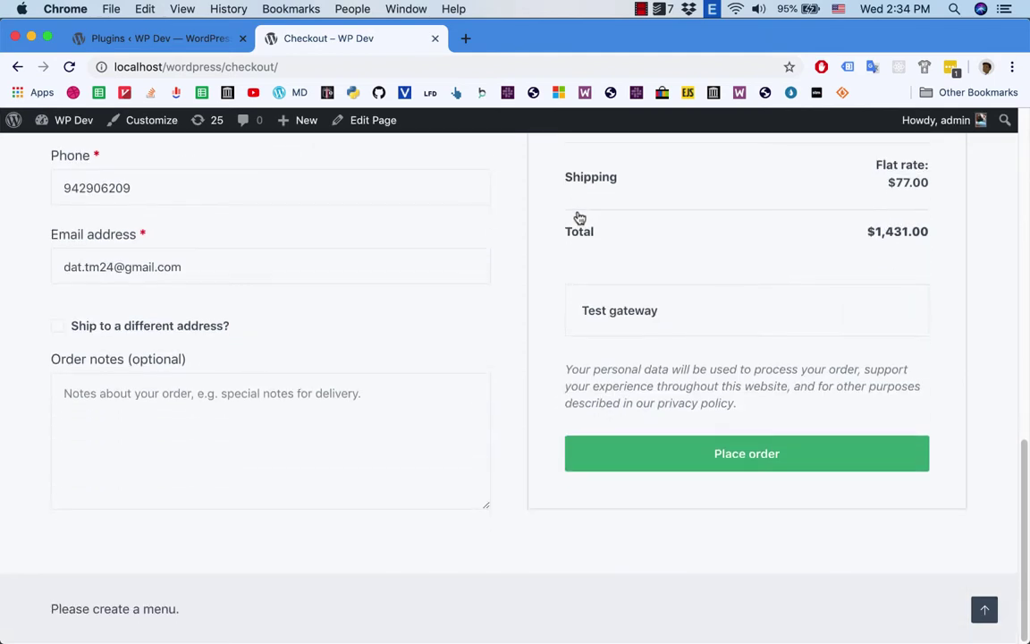
left_click(705, 461)
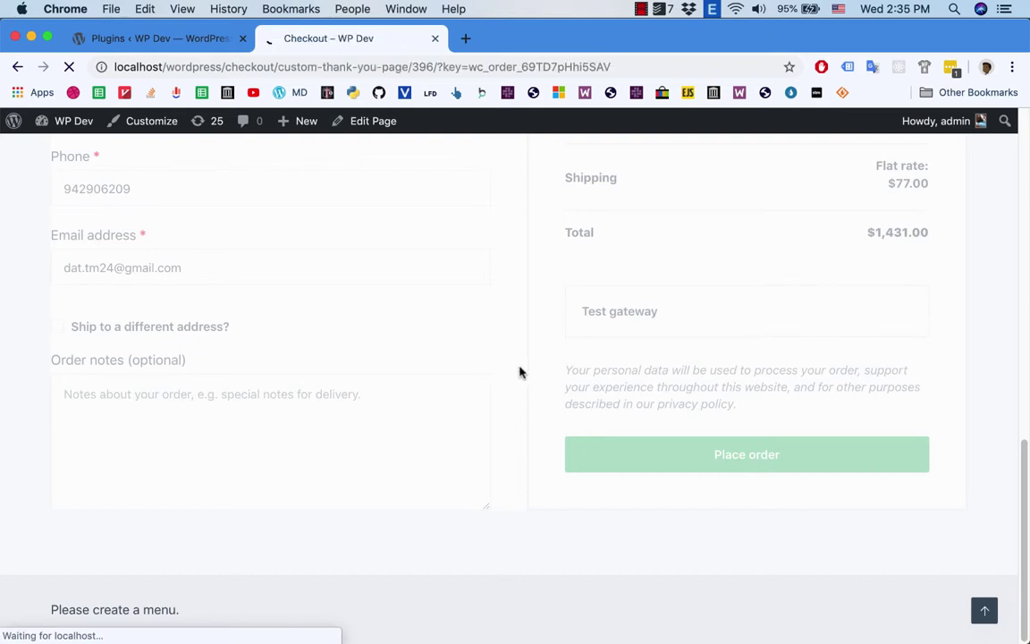
Step: Examine the default thank-you page, including its order summary, order details, and billing and shipping addresses
scroll(565, 341, "down", 3)
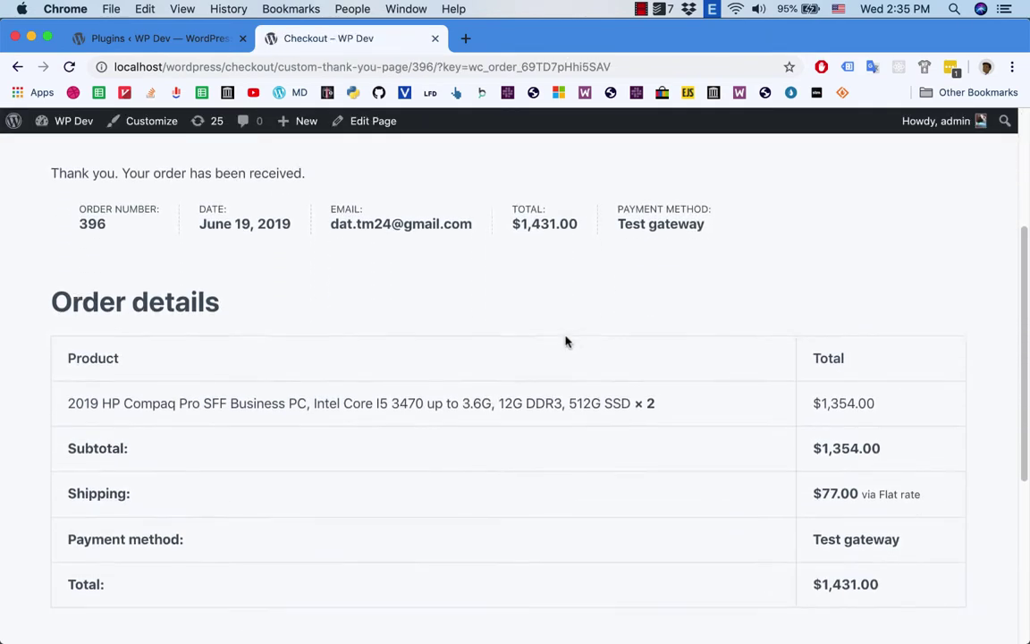
scroll(565, 342, "down", 3)
scroll(565, 340, "down", 2)
scroll(565, 338, "up", 2)
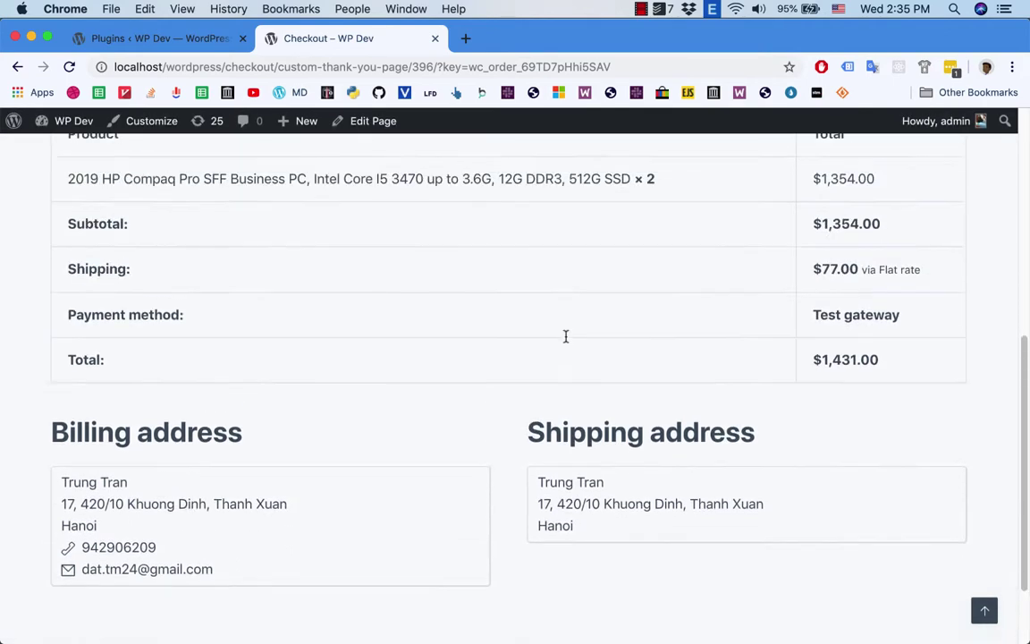
scroll(565, 338, "up", 5)
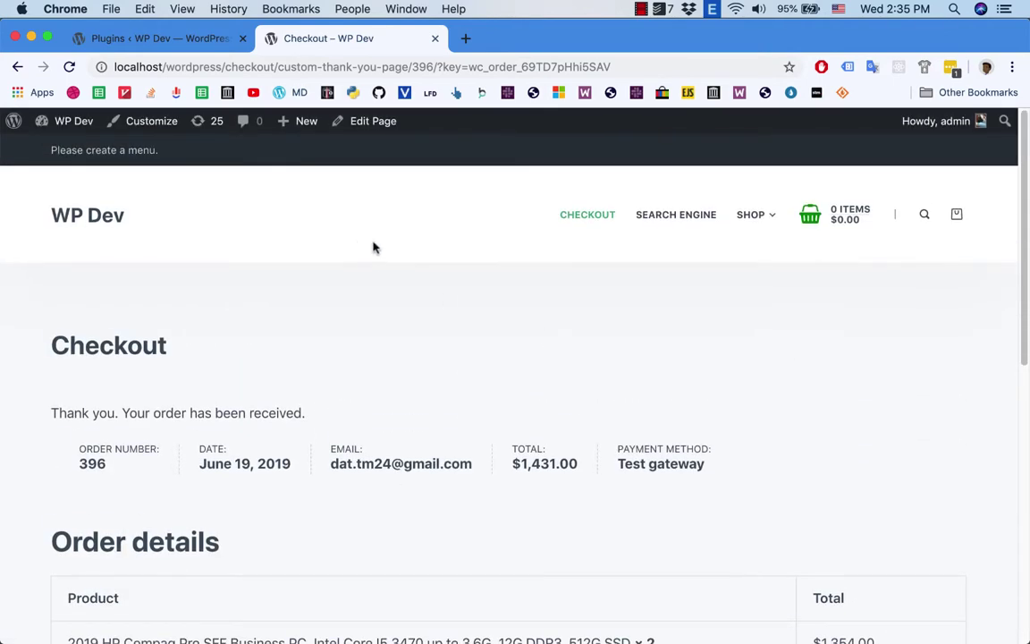
scroll(398, 365, "down", 3)
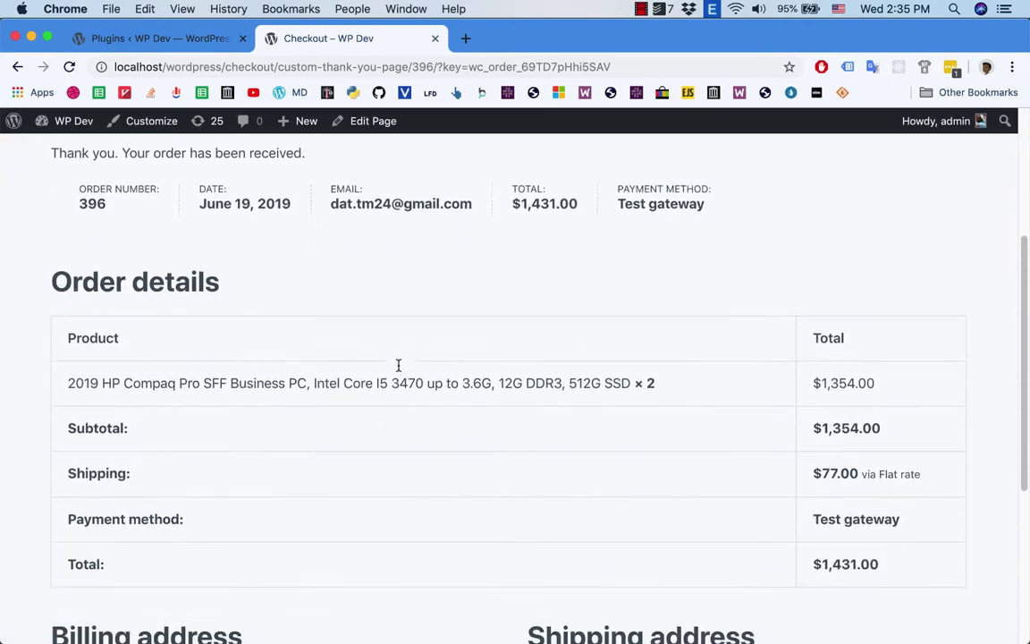
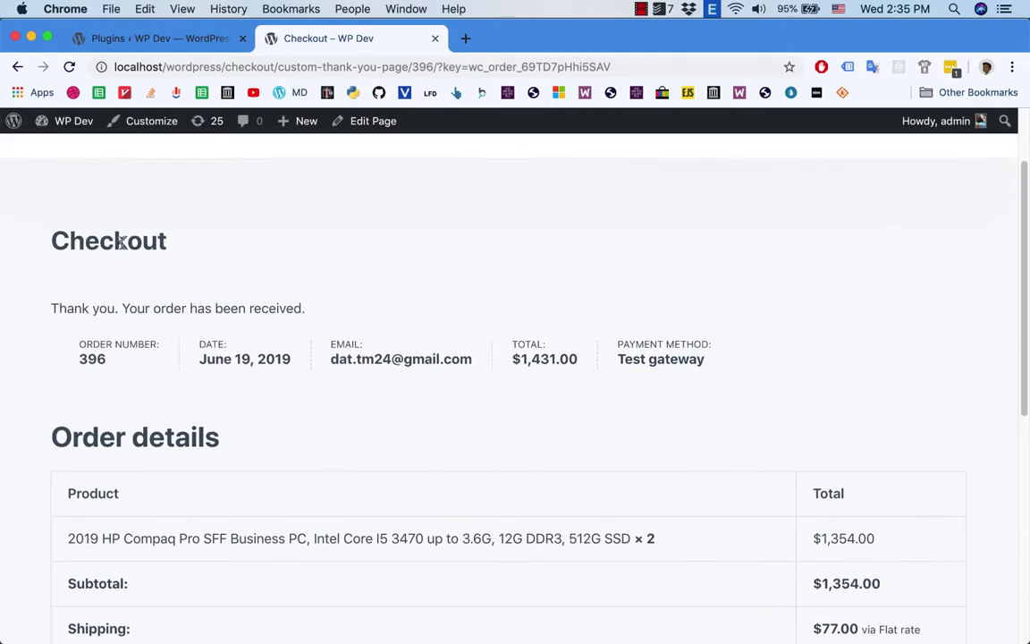
scroll(122, 244, "up", 3)
scroll(122, 239, "down", 3)
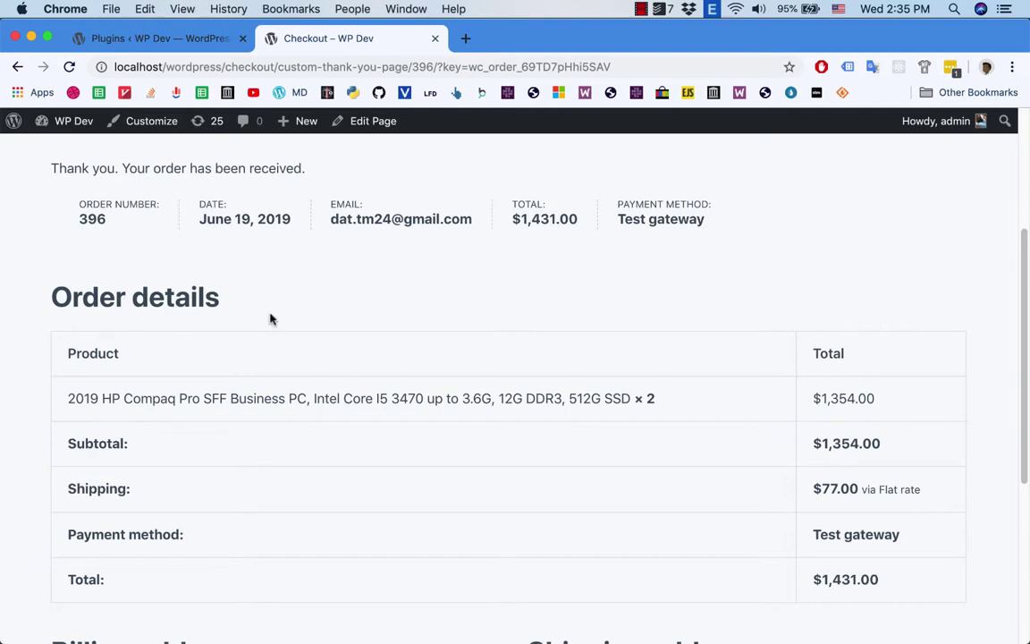
scroll(192, 312, "down", 5)
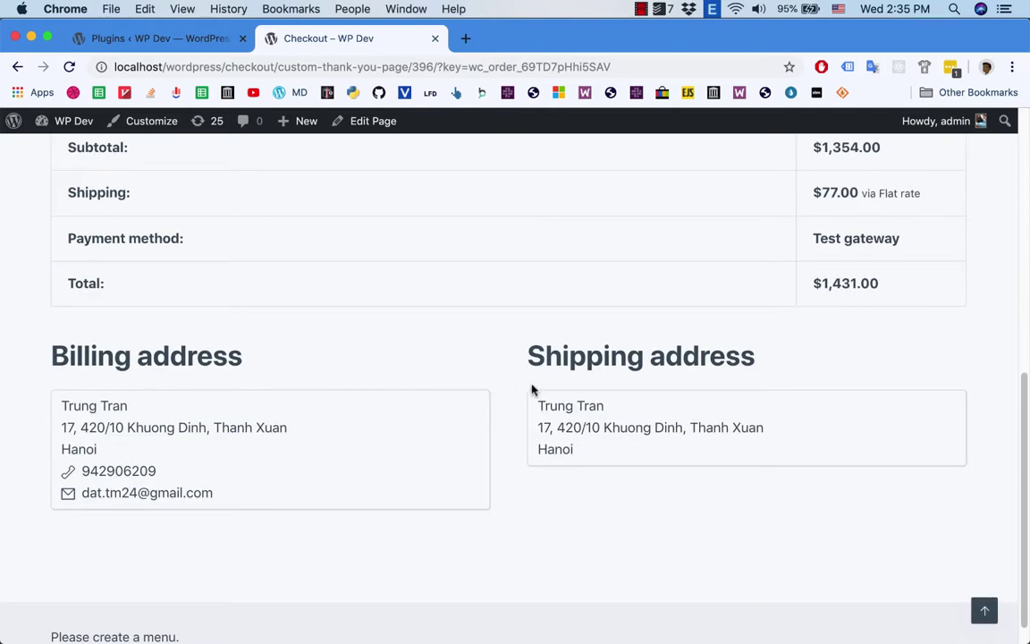
scroll(477, 385, "up", 10)
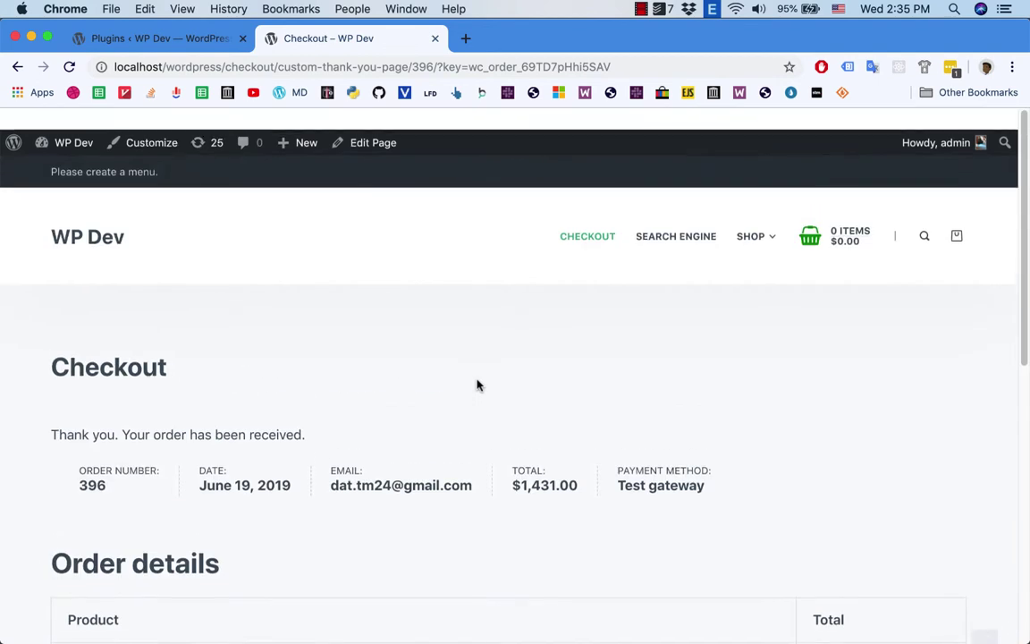
scroll(476, 385, "down", 2)
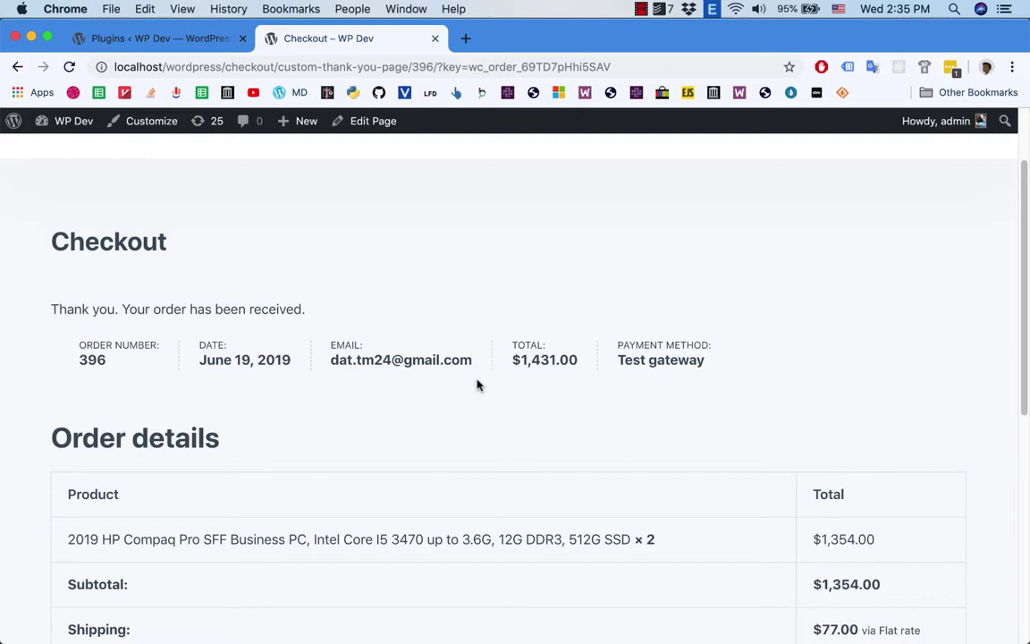
scroll(476, 384, "down", 8)
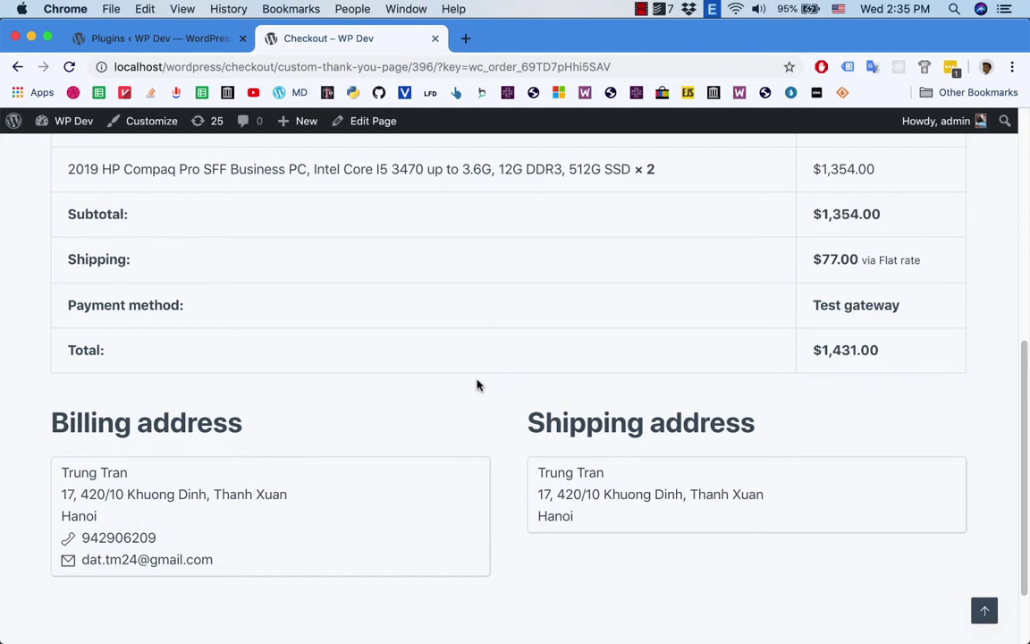
scroll(418, 301, "up", 10)
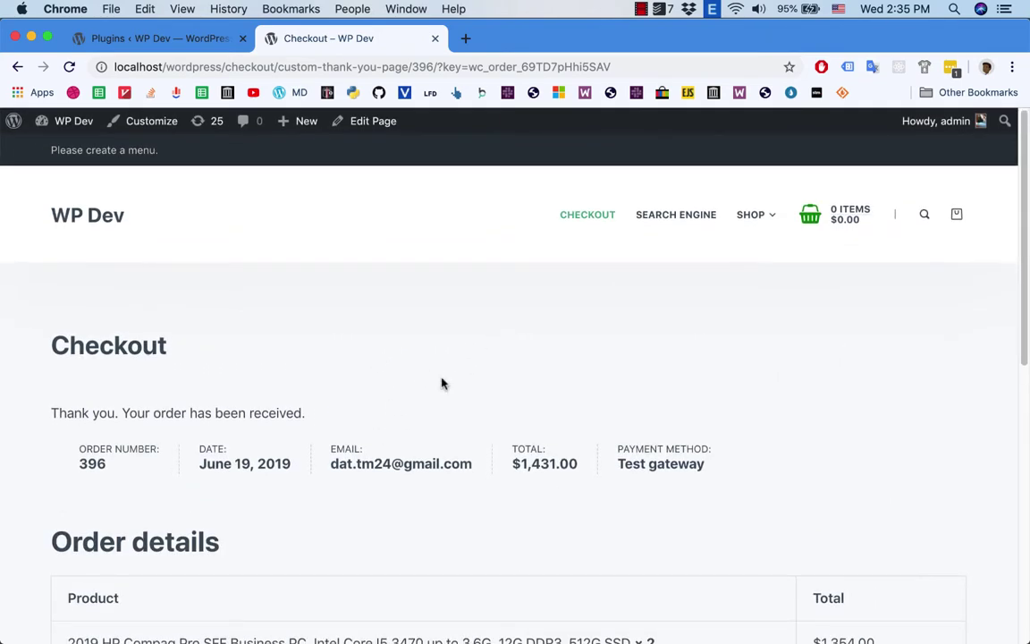
Step: Activate the Thank You Page Builder For WooCommerce plugin in the installed plugins list
left_click(154, 40)
scroll(108, 329, "down", 2)
scroll(108, 329, "down", 3)
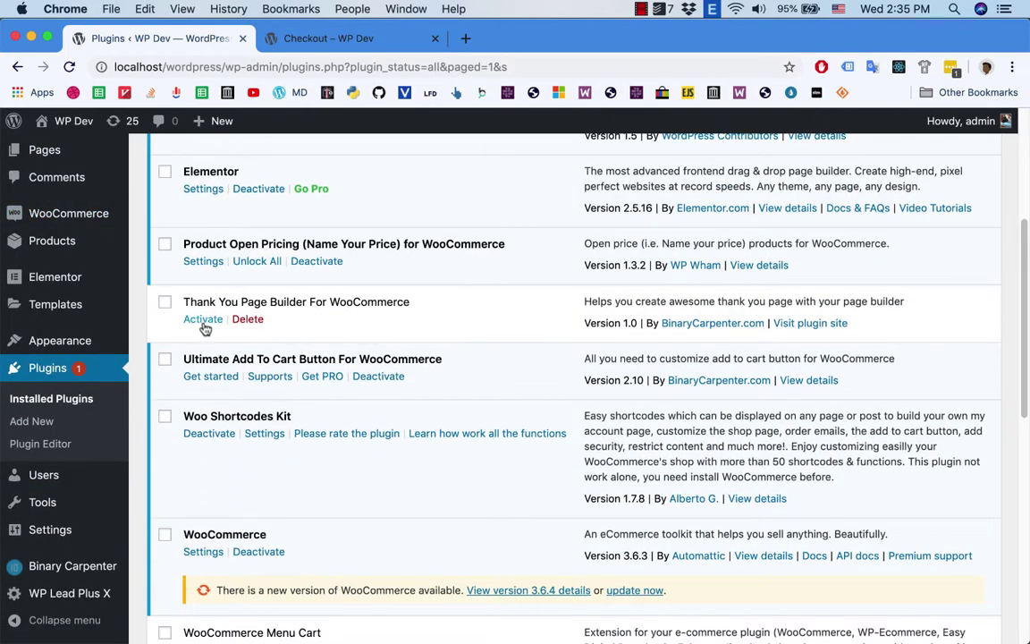
left_click(197, 319)
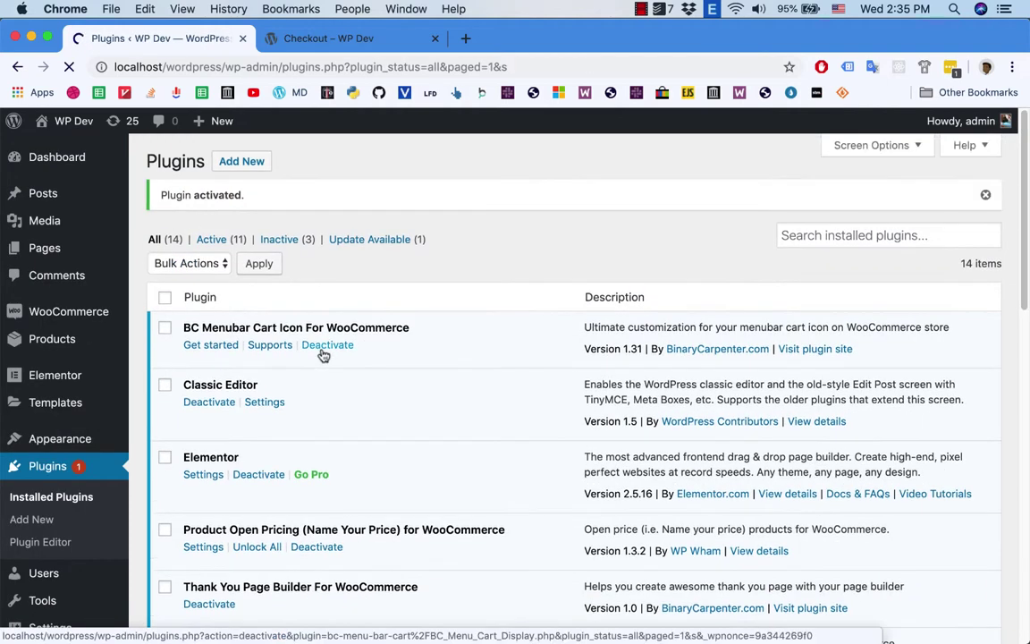
Step: Open the Woo Thank You Builder settings from the Binary Carpenter plugins and examine the pages offered as the common thank-you page
scroll(322, 354, "down", 2)
scroll(250, 385, "down", 2)
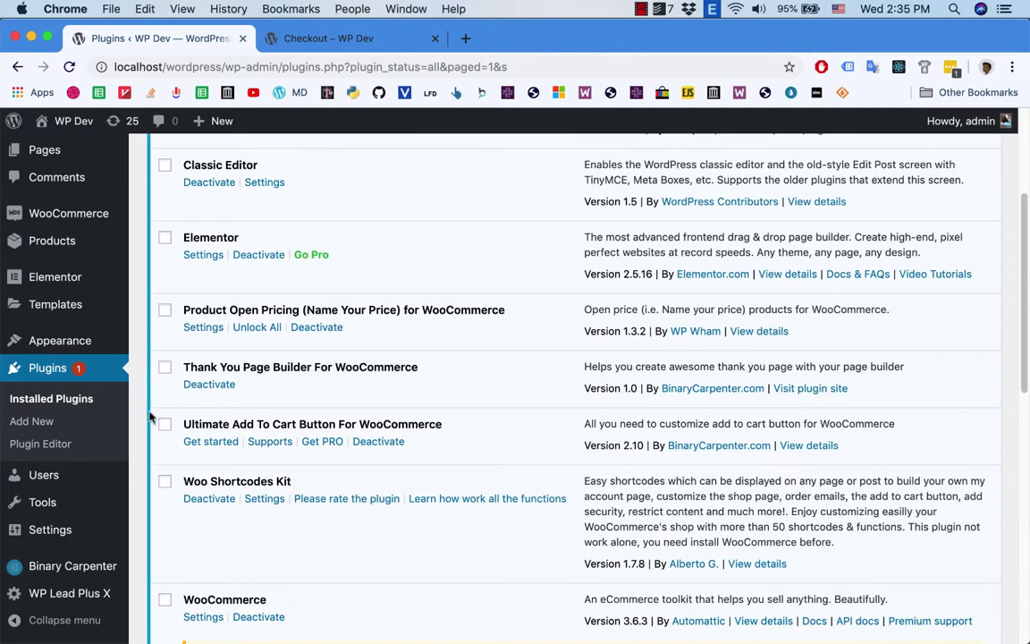
scroll(152, 416, "down", 2)
mouse_move(74, 569)
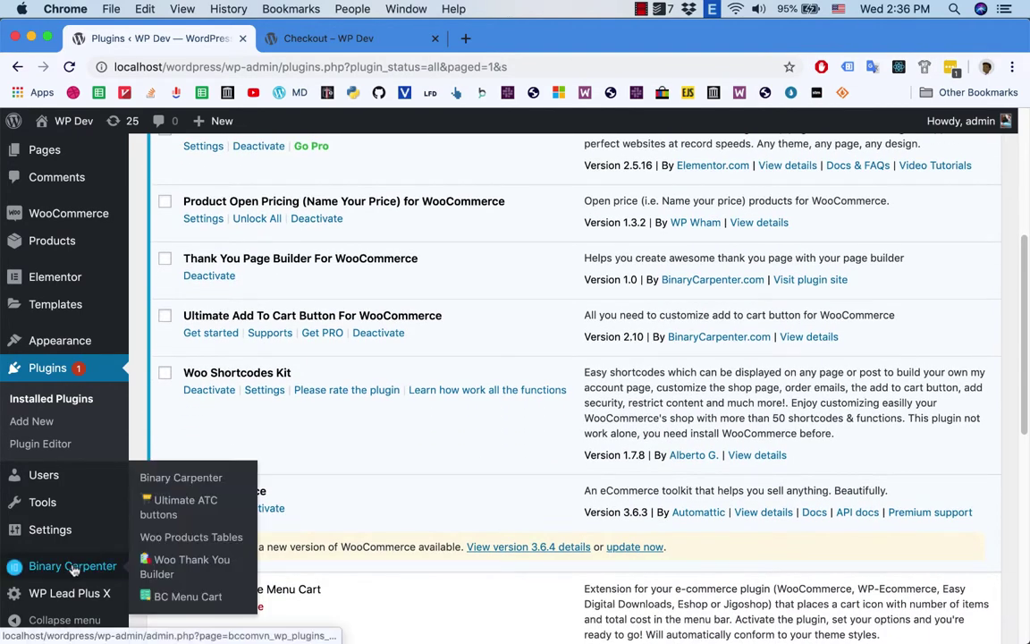
left_click(186, 566)
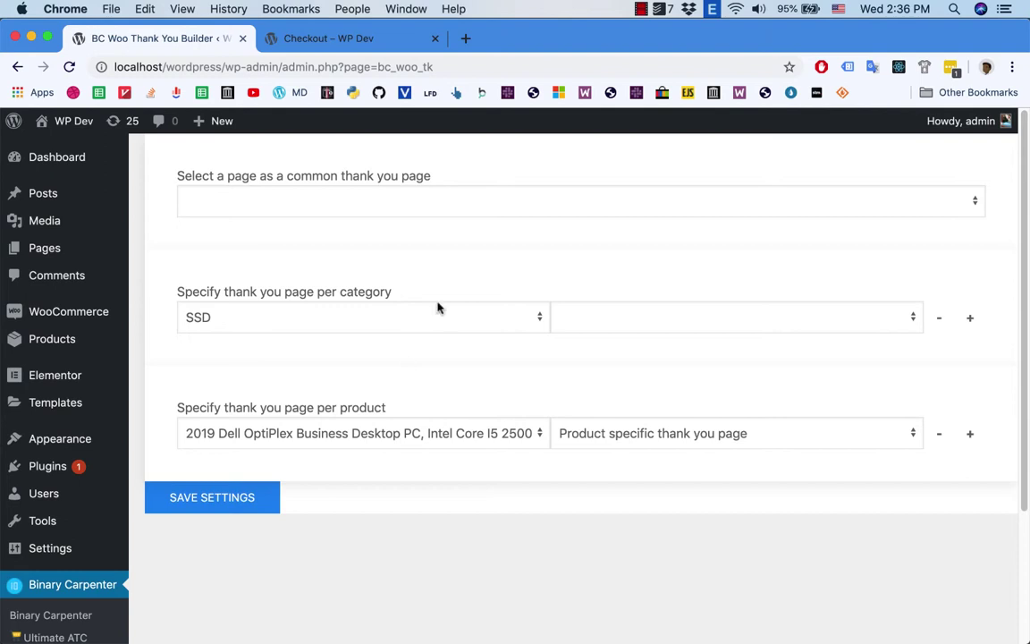
left_click(438, 202)
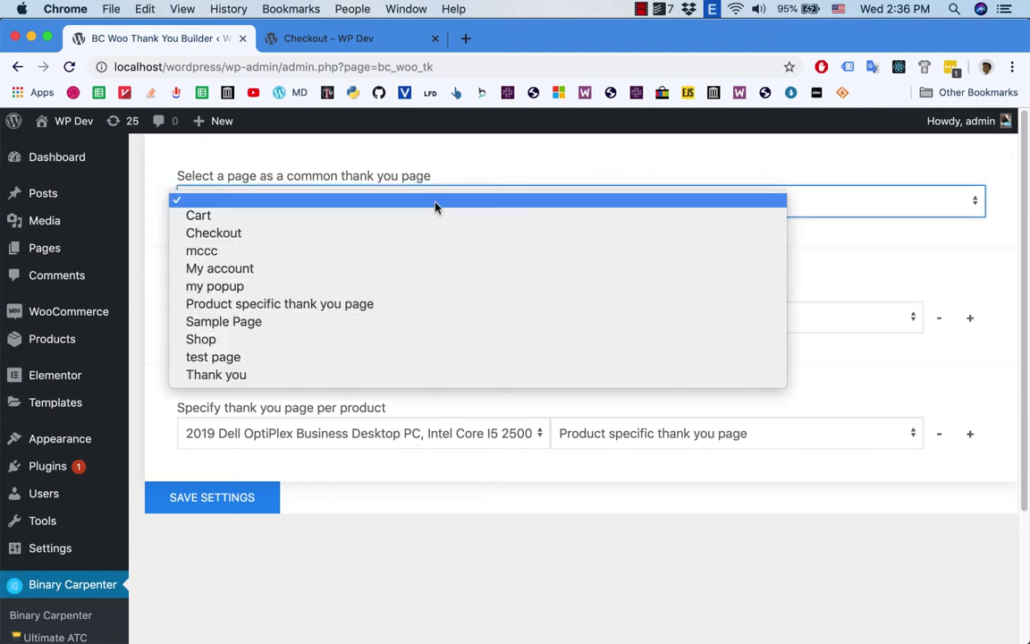
left_click(460, 167)
double_click(397, 236)
left_click(308, 231)
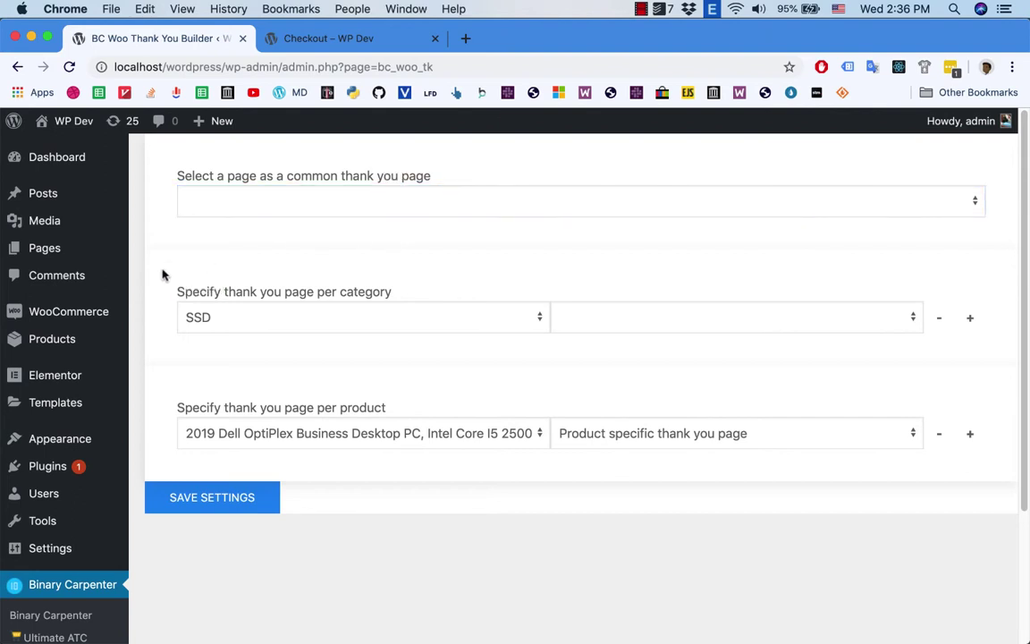
Step: Create a new page titled "General Thank You Page" and publish it
mouse_move(64, 250)
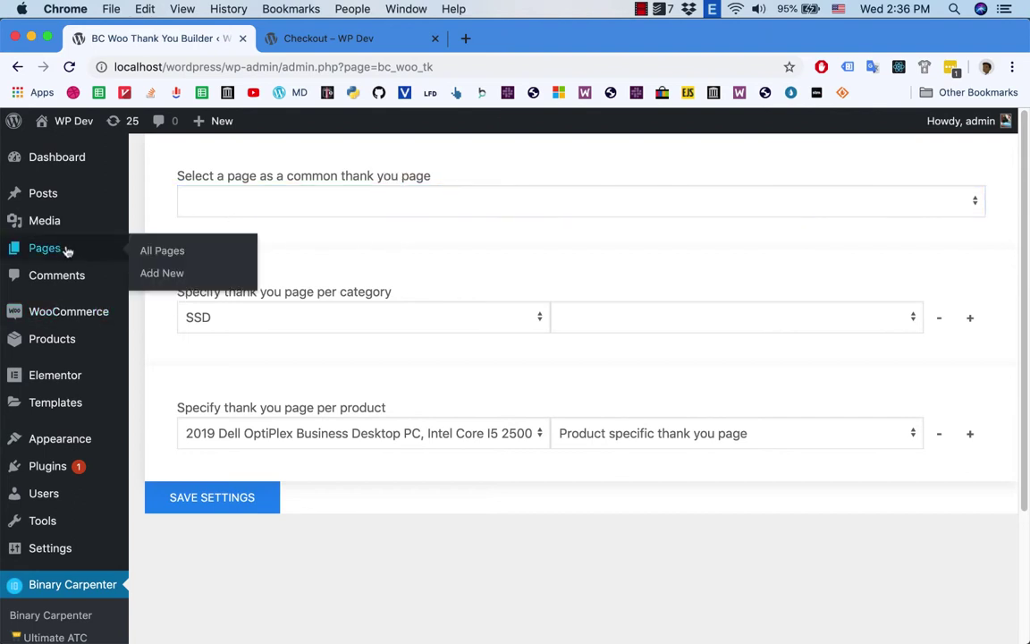
left_click(155, 274)
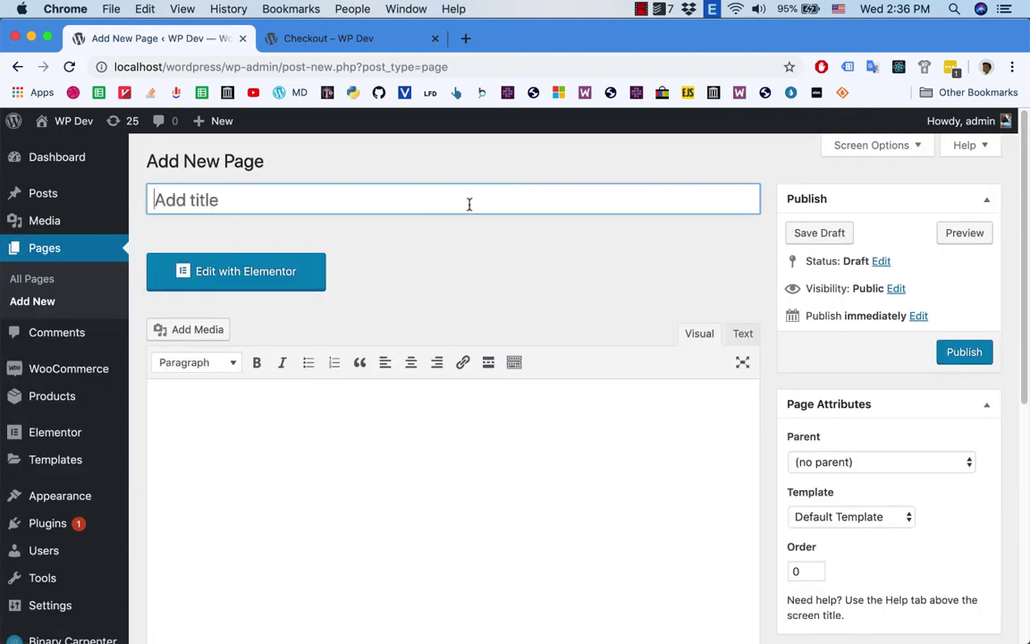
type("Ge")
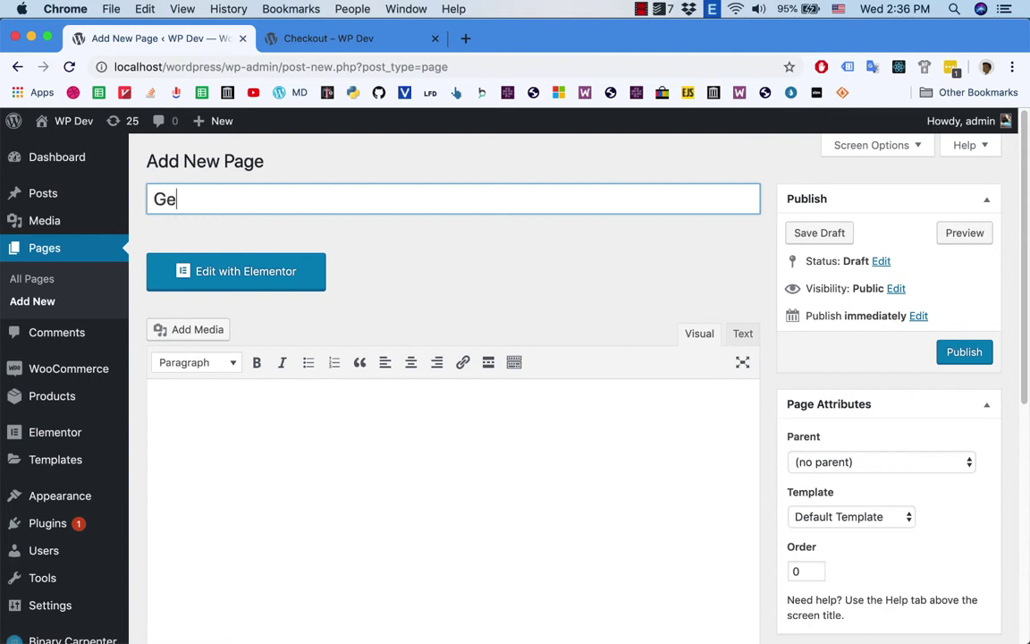
type("neral Thank ")
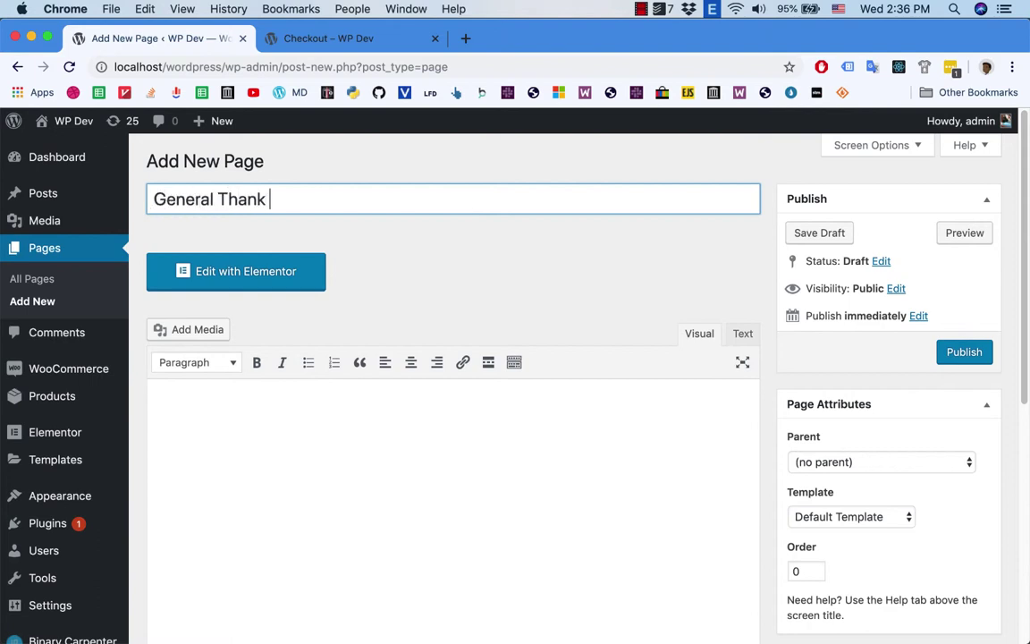
type("You Page")
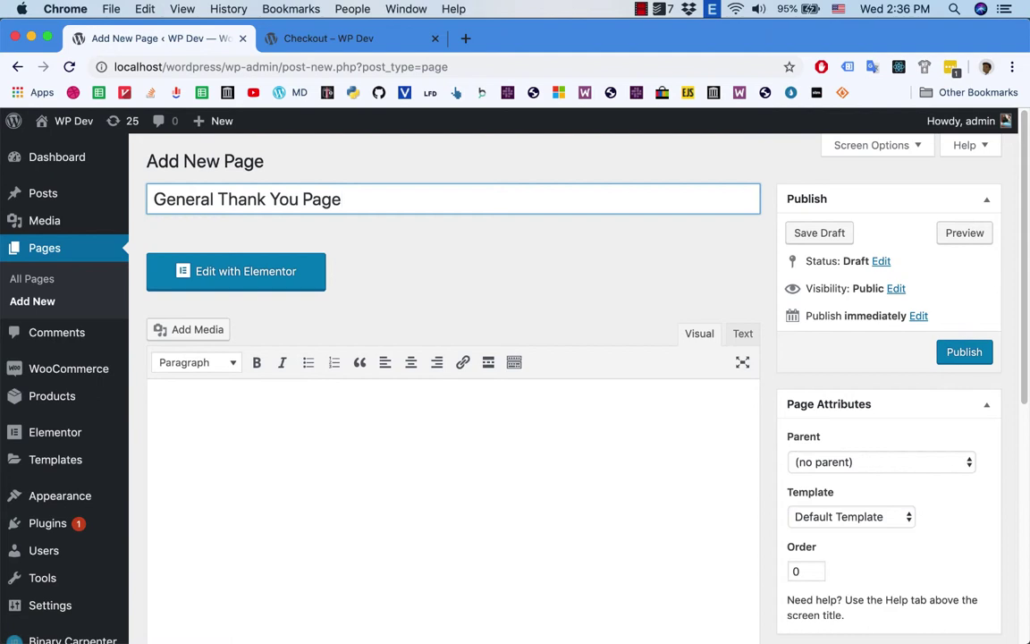
left_click(536, 267)
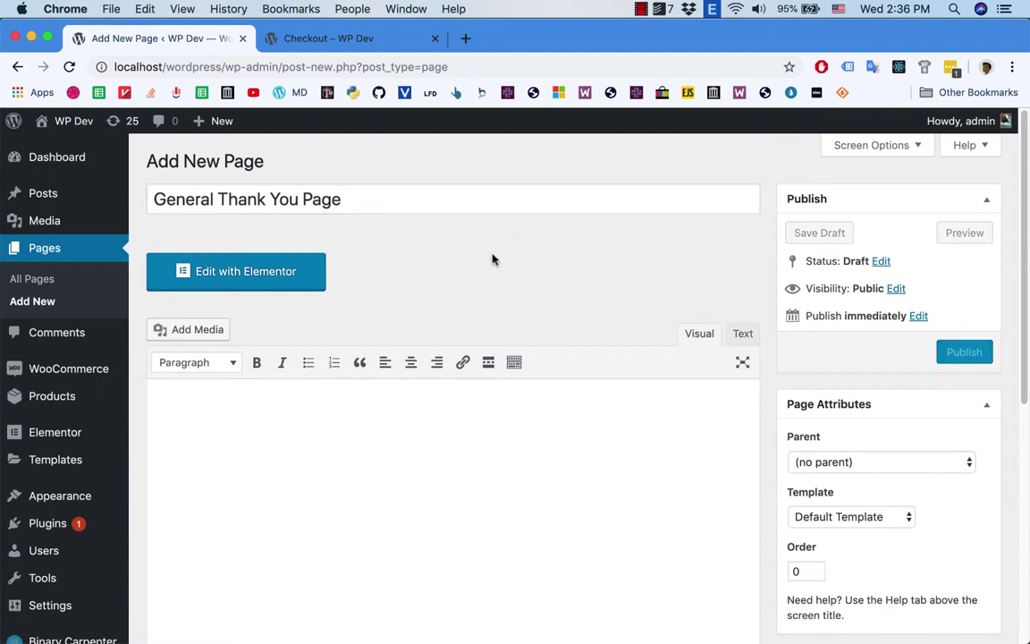
left_click(368, 198)
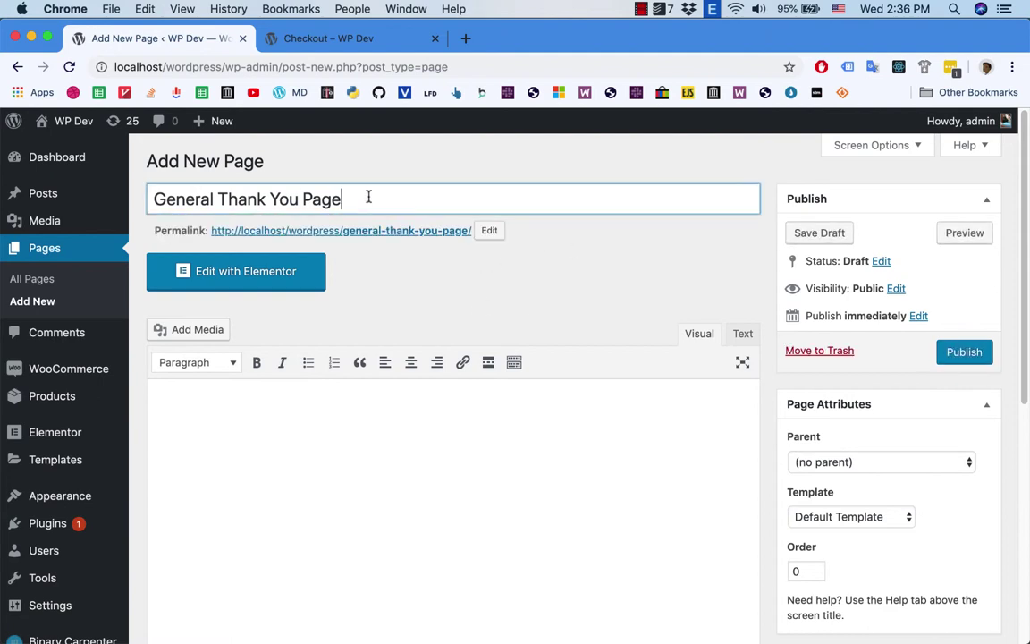
left_click(623, 302)
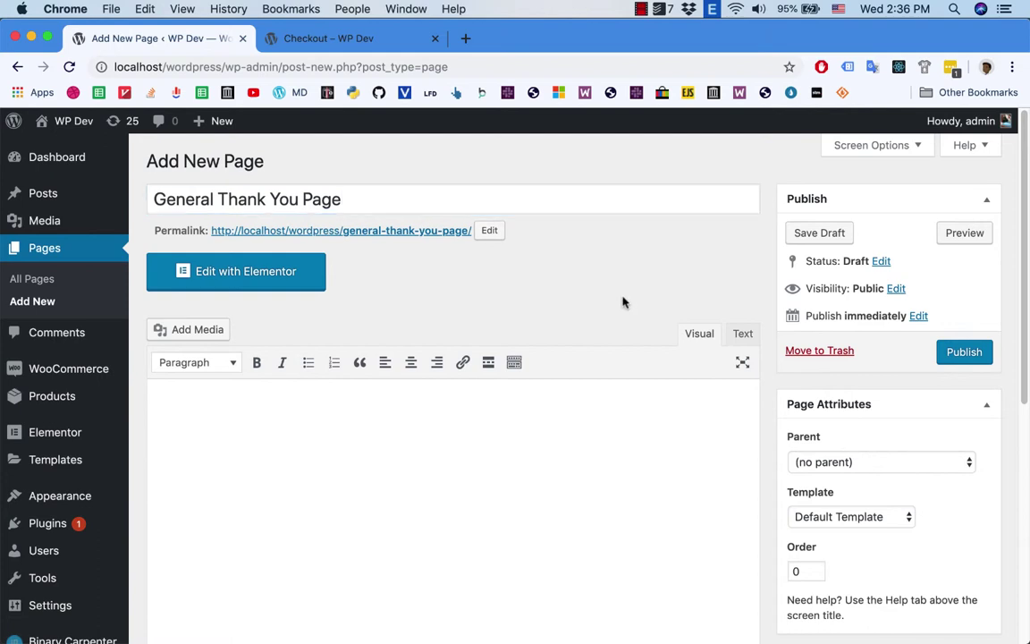
left_click(955, 353)
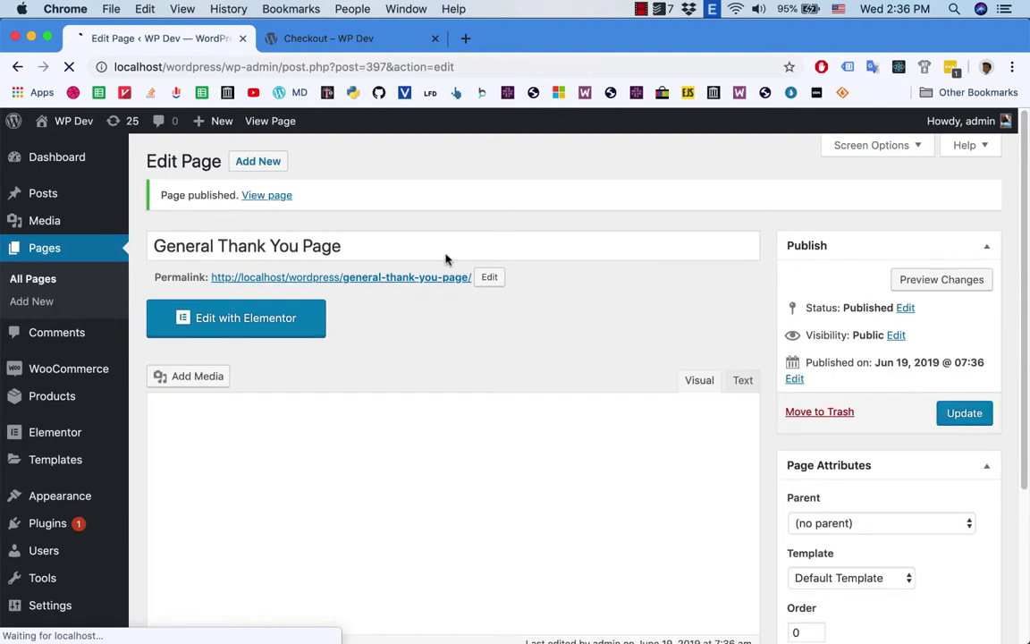
Step: Start another new page and view the store's product categories in a separate browser tab
left_click(43, 301)
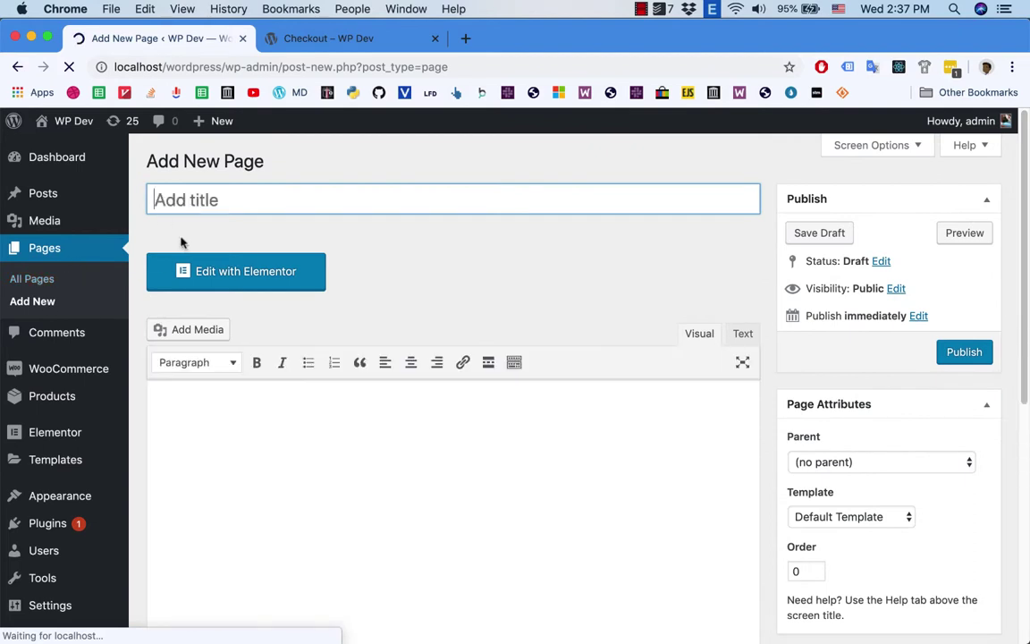
mouse_move(67, 379)
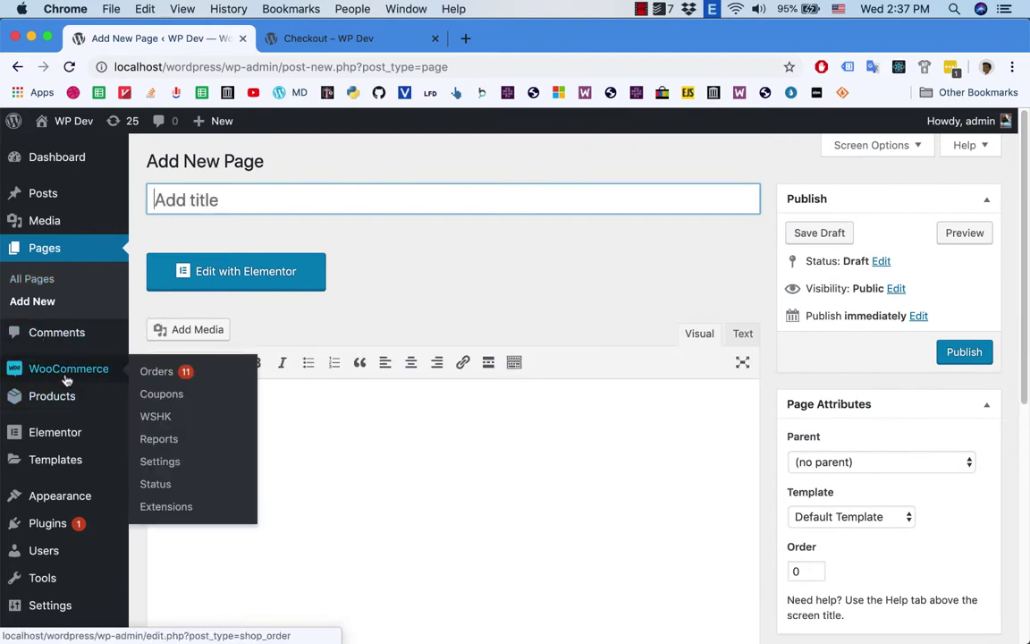
left_click(166, 444, "super")
left_click(512, 39)
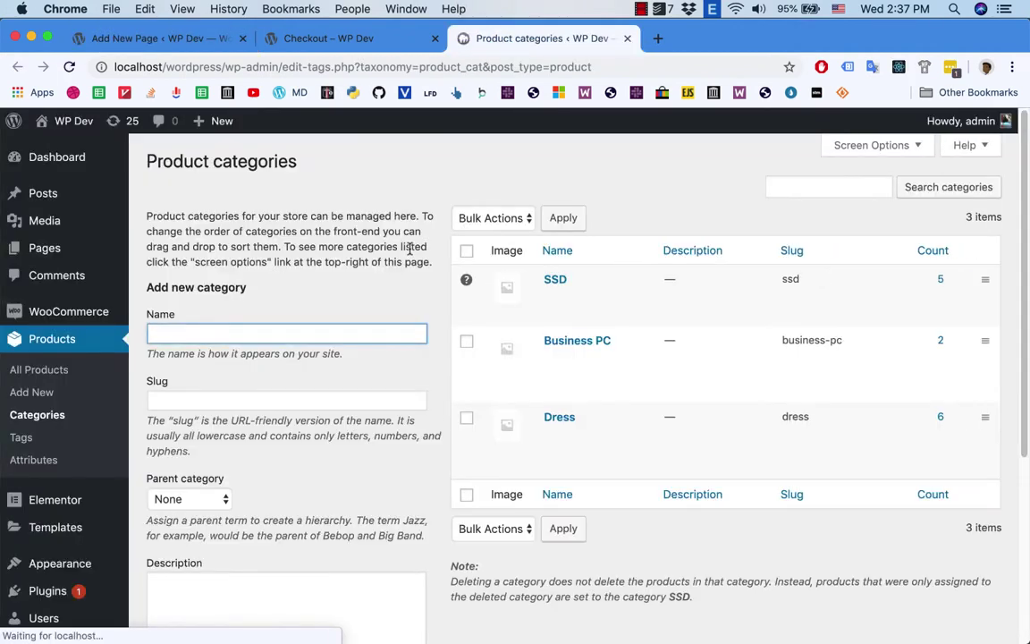
mouse_move(543, 279)
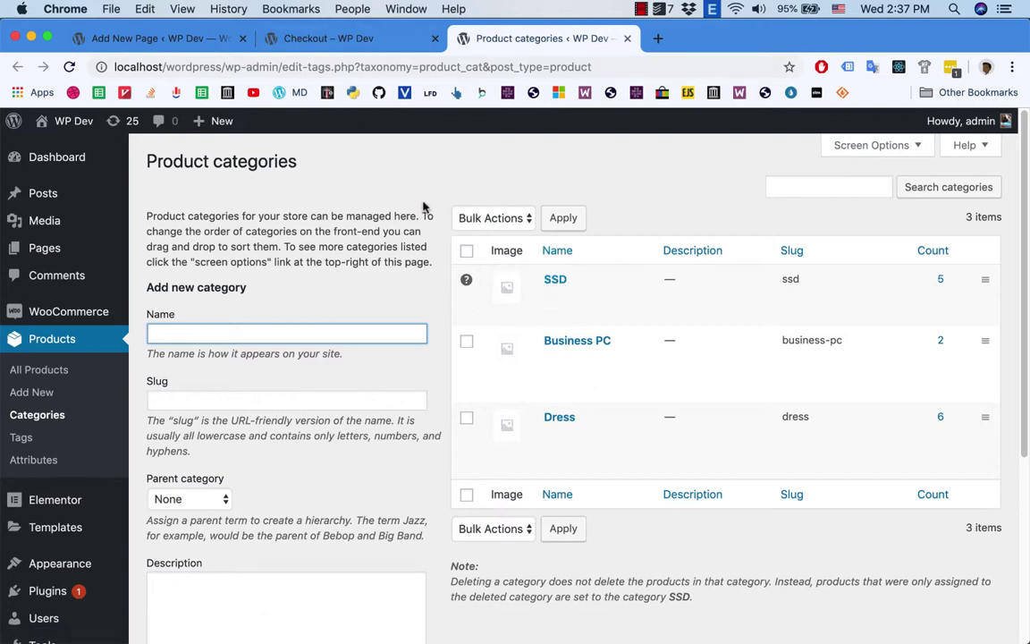
Step: Return to the blank new page, title it "Thank You Page For SSD" and publish it
left_click(161, 38)
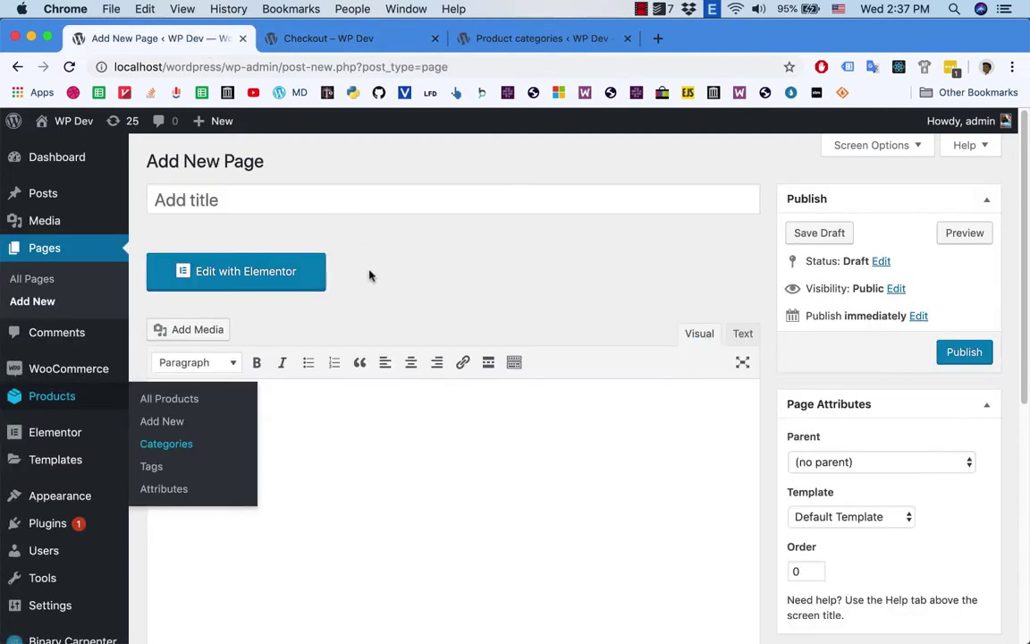
left_click(379, 196)
type("T")
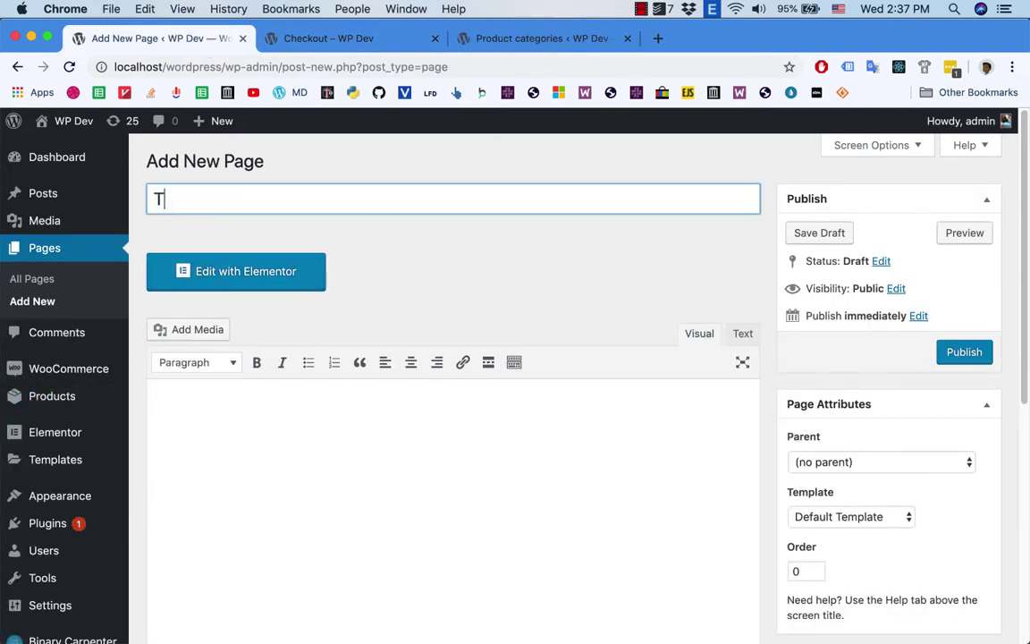
type("hank You Page For SSD")
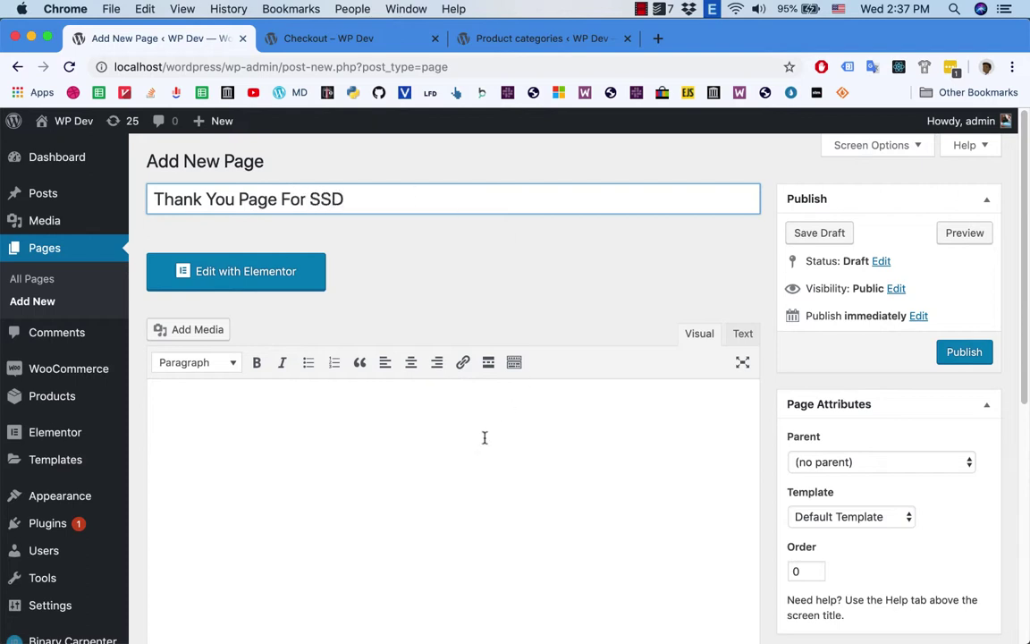
left_click(965, 359)
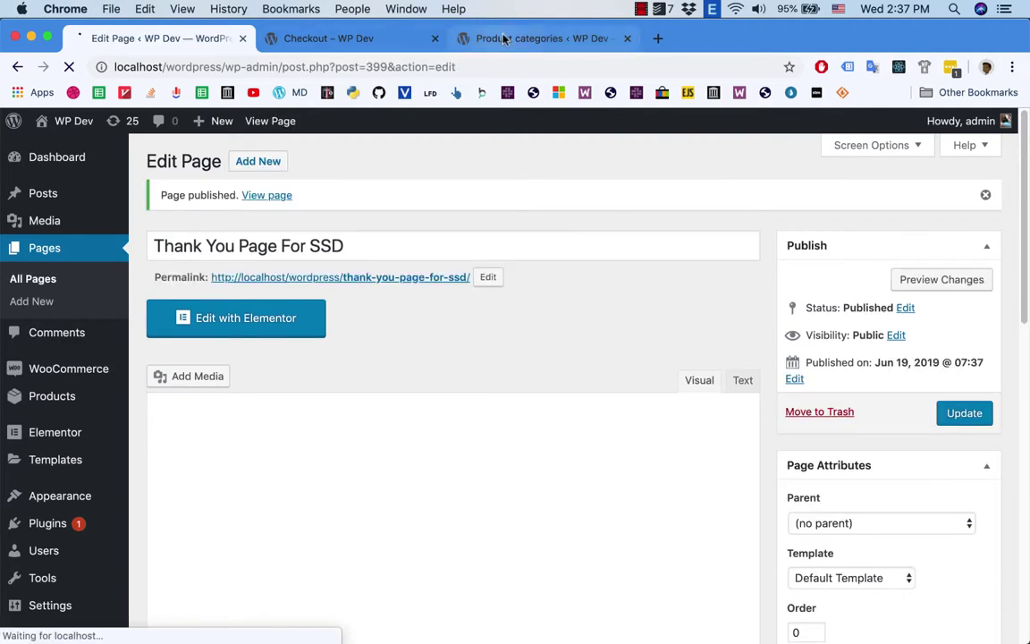
Step: Start a third new page and look through the store's product list for the 2019 Dell OptiPlex Business Desktop PC
left_click(239, 162)
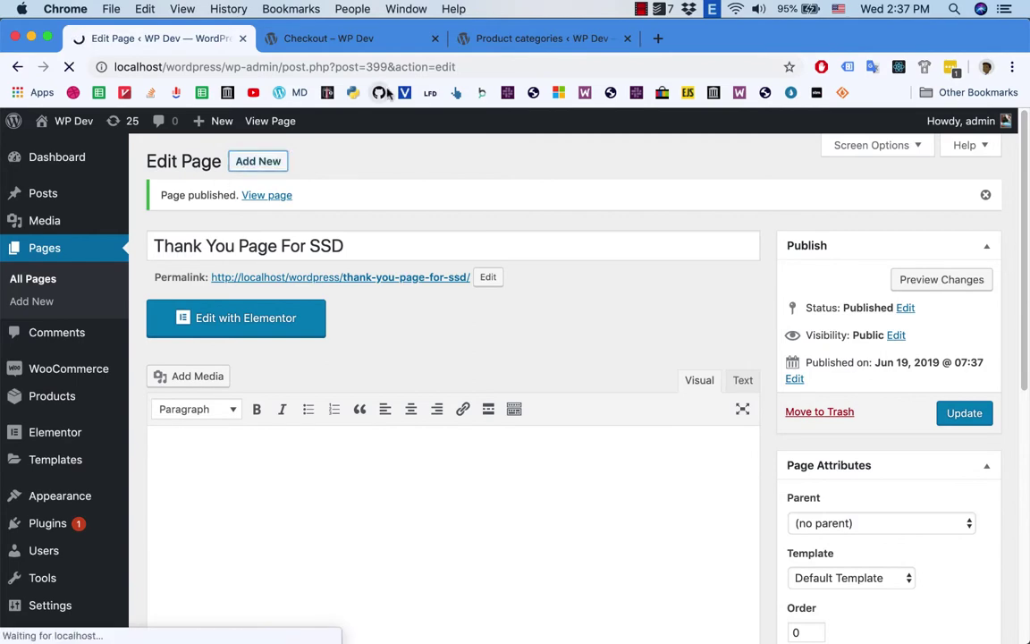
left_click(479, 41)
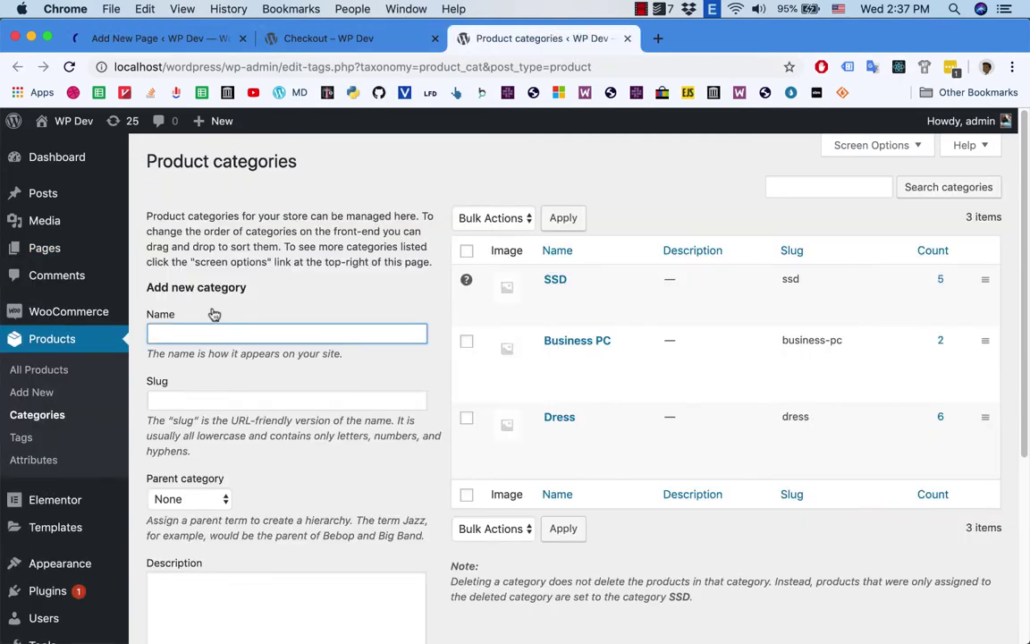
scroll(193, 286, "down", 2)
left_click(41, 304)
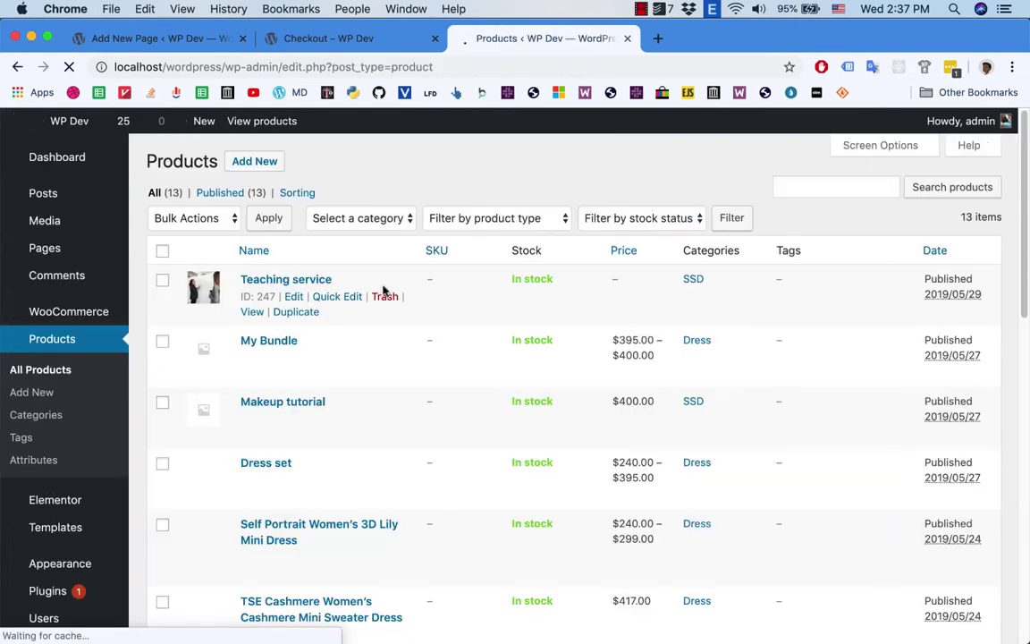
scroll(411, 367, "down", 6)
scroll(411, 367, "down", 10)
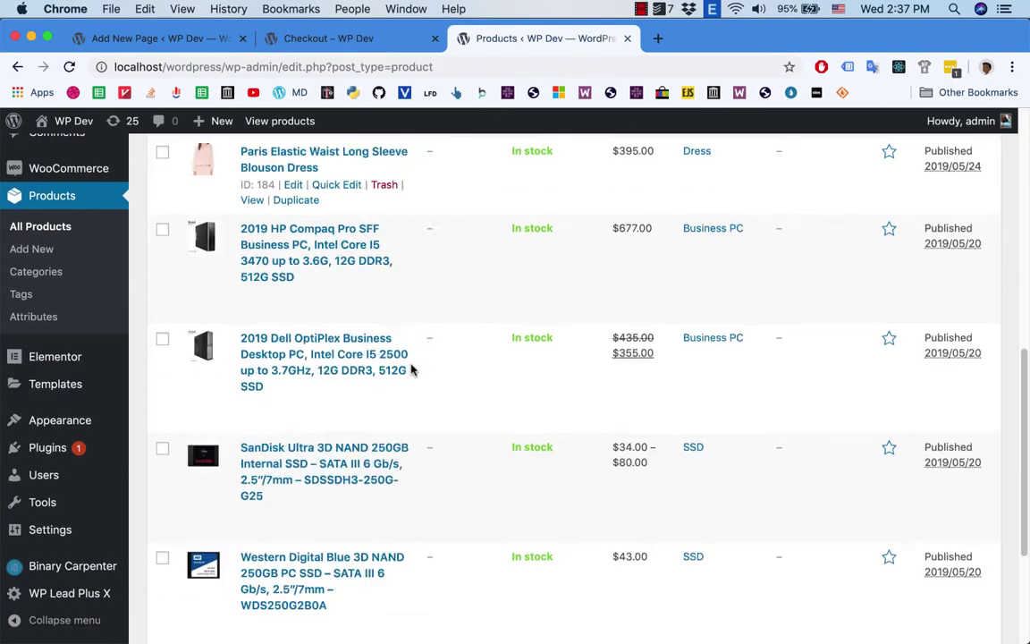
scroll(406, 402, "up", 3)
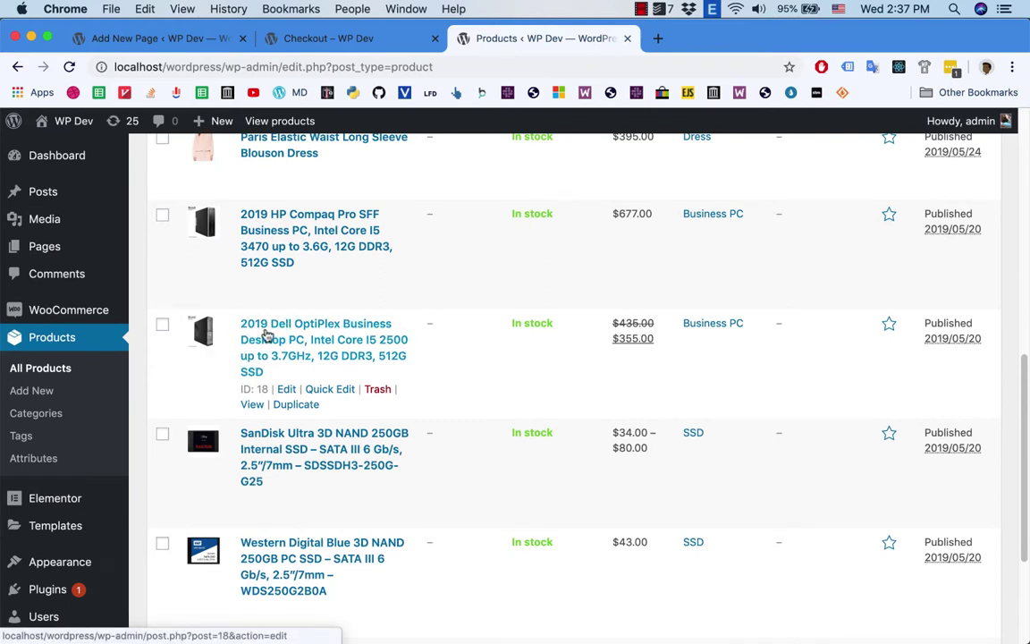
Step: Title the blank third page "Dell Optiplex Thank You Page" and publish it
left_click(165, 38)
type("Dell Opti")
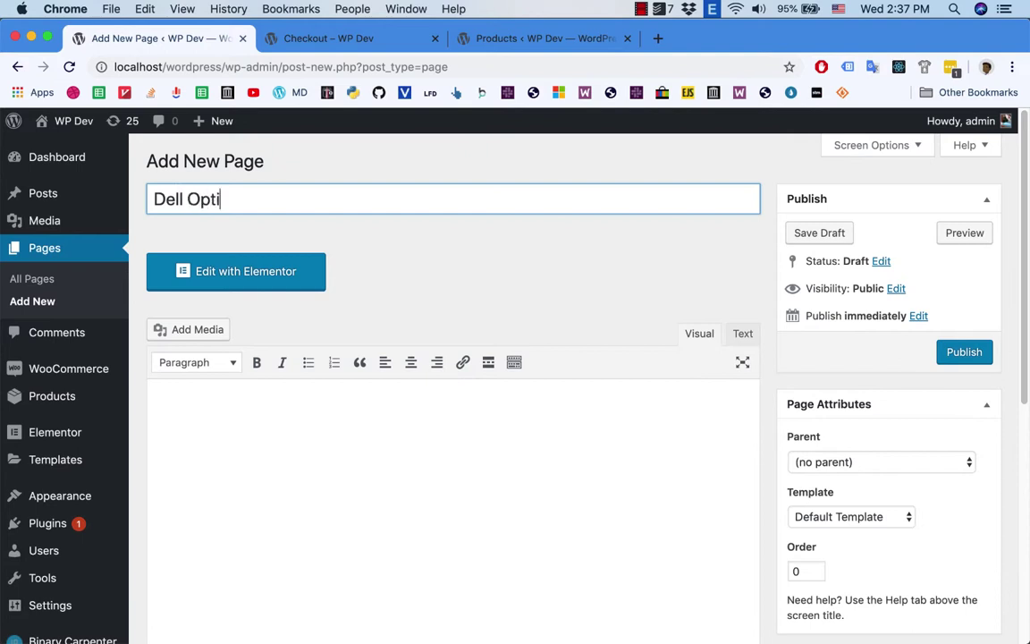
type("plex Thank You Page")
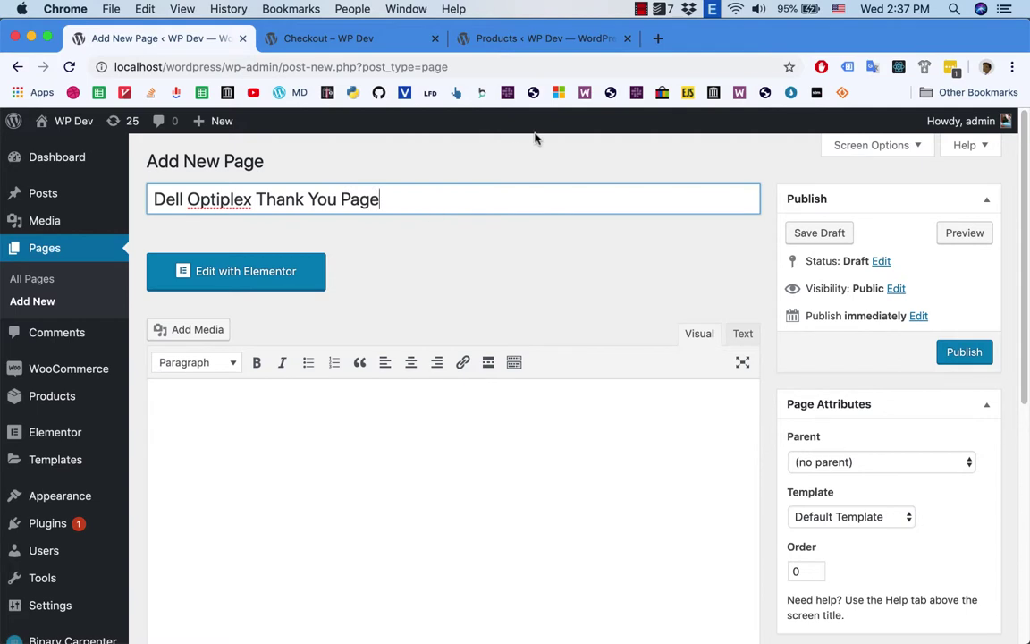
left_click(269, 267)
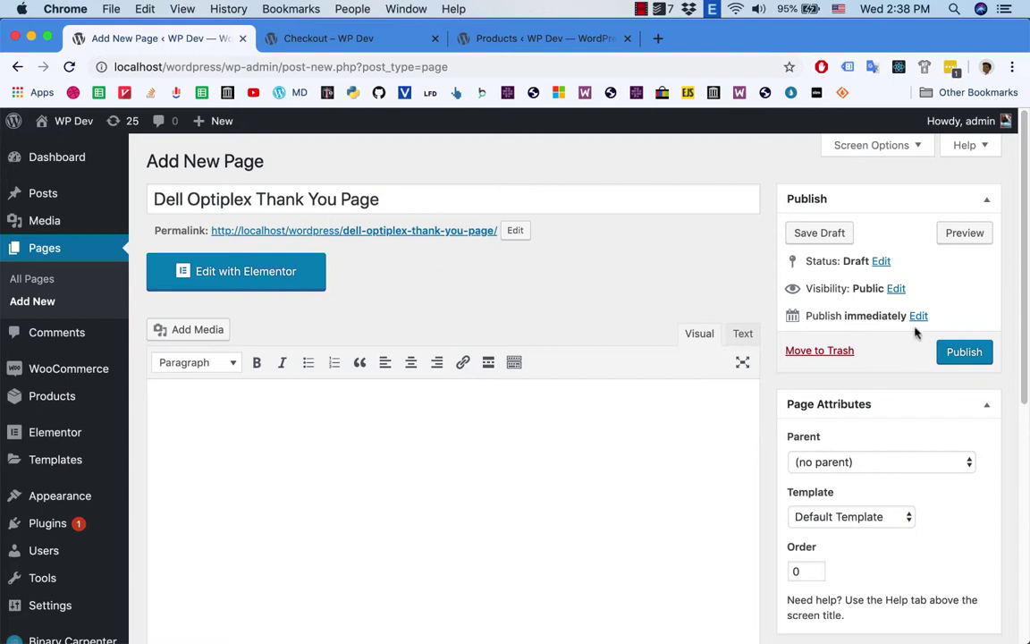
left_click(962, 352)
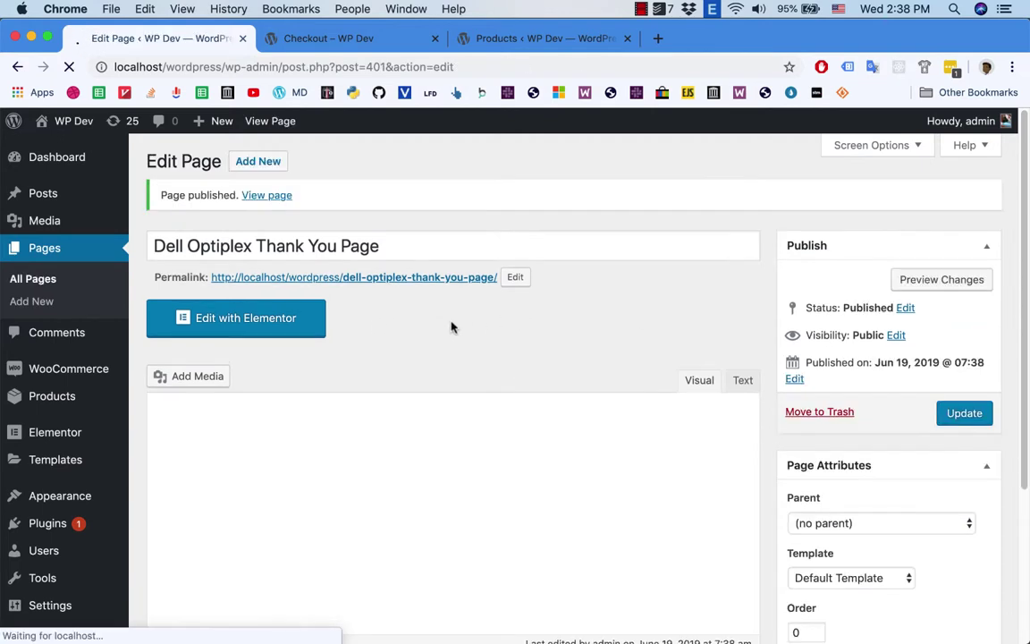
Step: Open the Woo Thank You Builder settings from the Binary Carpenter plugins
scroll(465, 326, "down", 1)
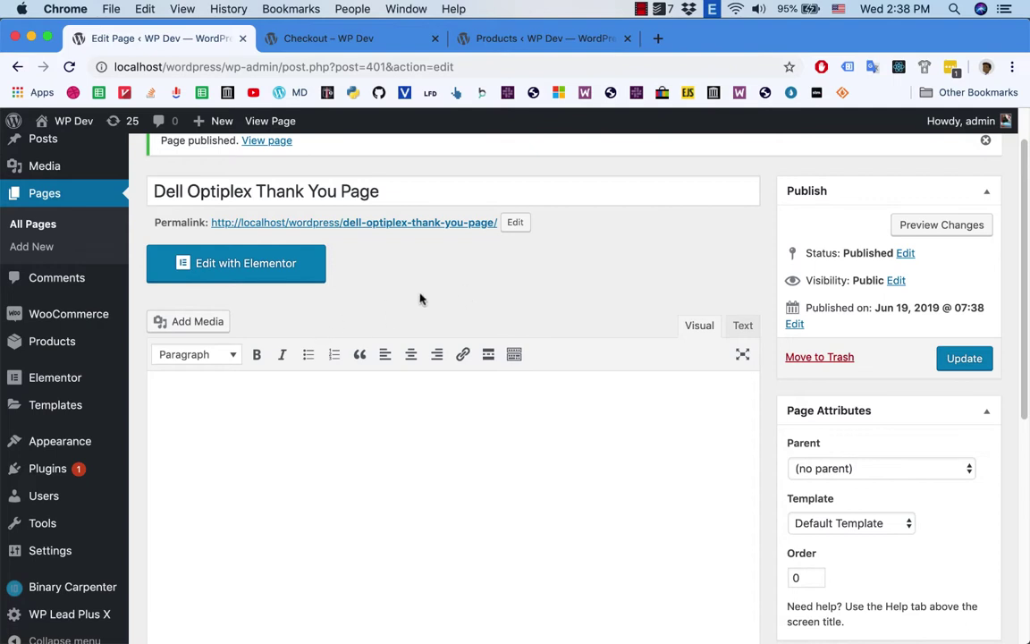
scroll(172, 432, "down", 2)
mouse_move(107, 565)
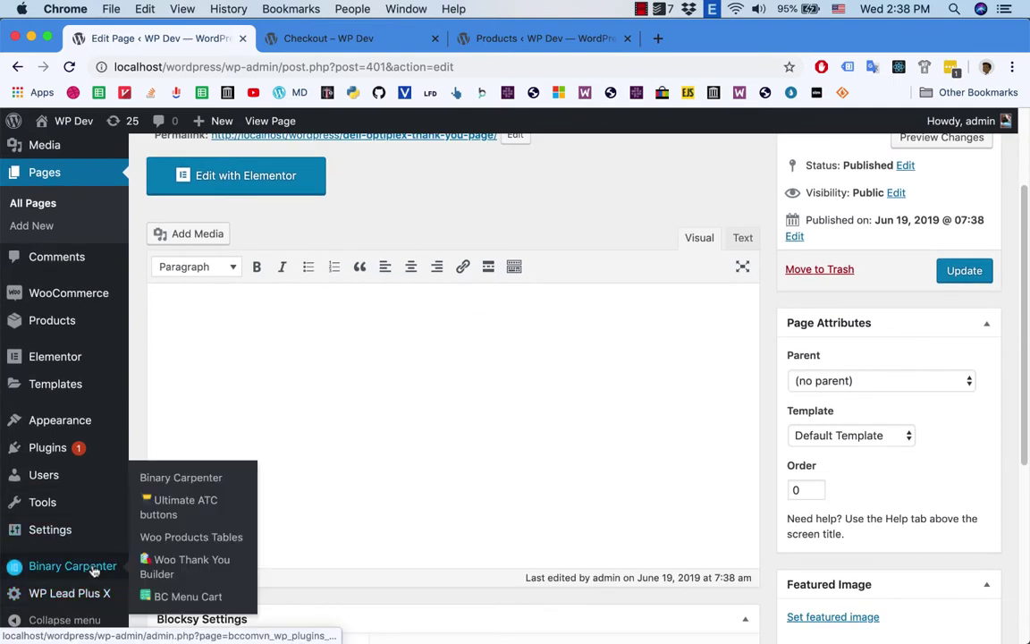
left_click(193, 570)
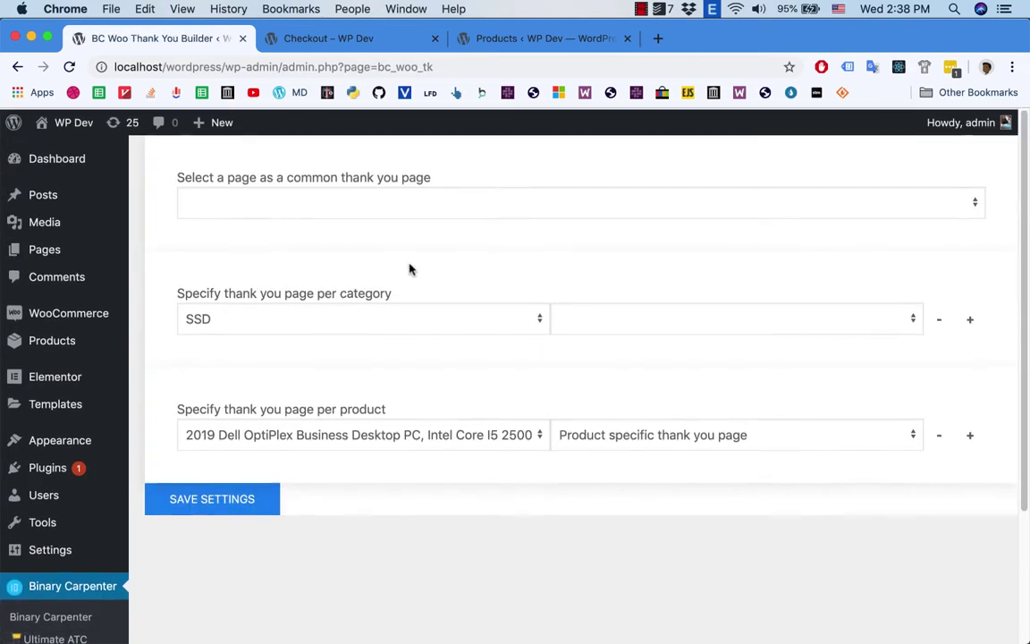
Step: Select General Thank You Page as the common thank you page
left_click(460, 202)
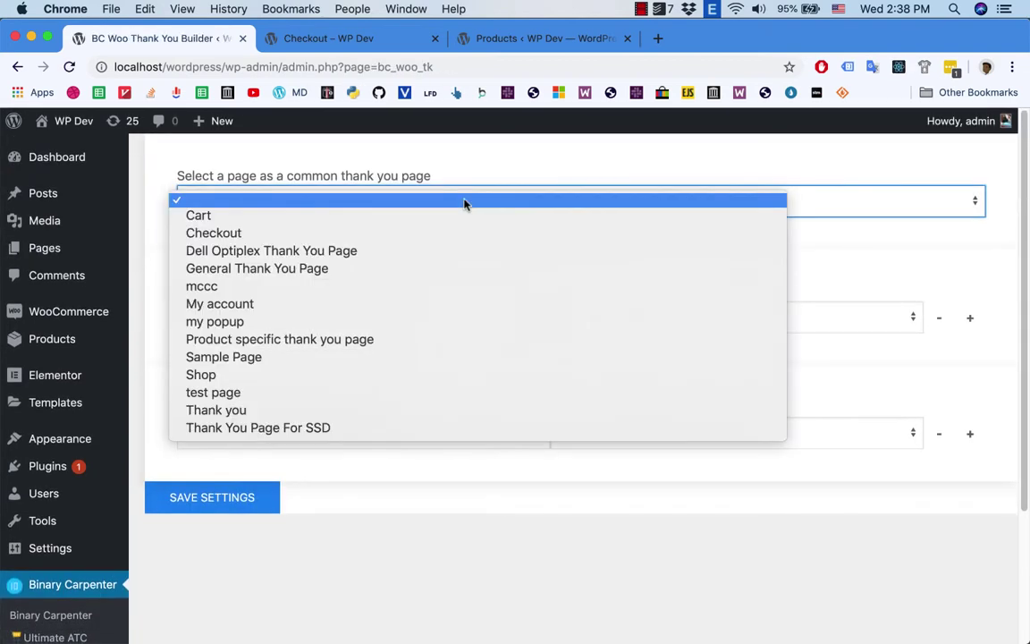
left_click(379, 157)
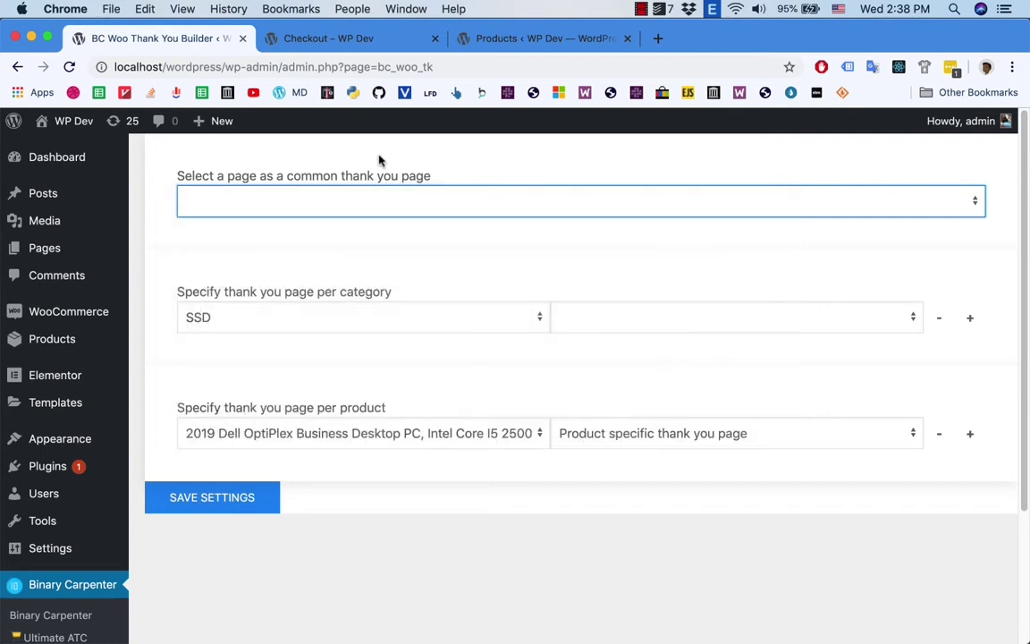
left_click(341, 204)
left_click(362, 204)
left_click(375, 207)
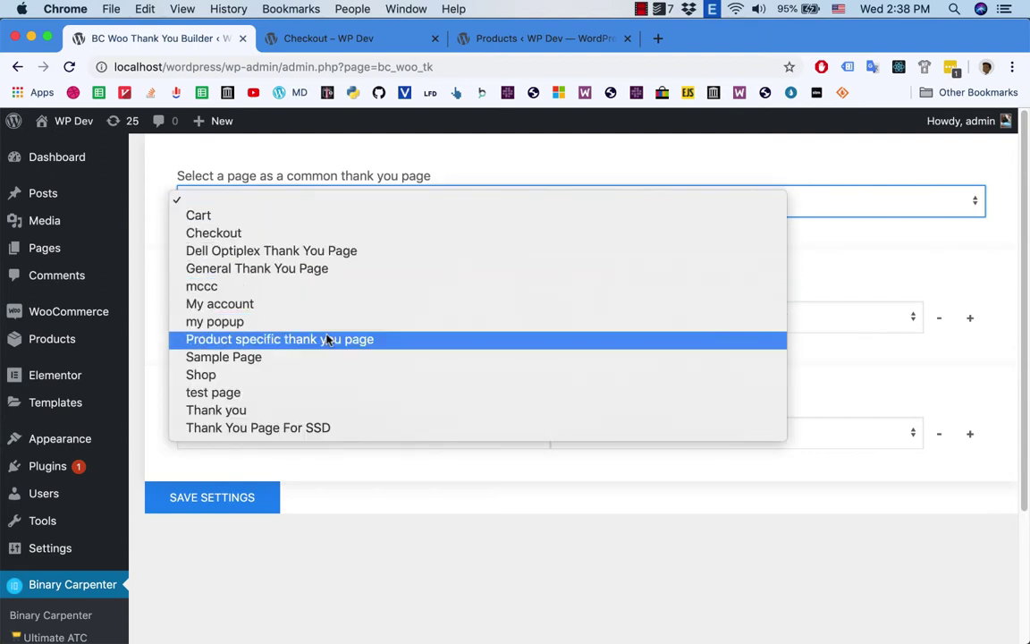
left_click(273, 269)
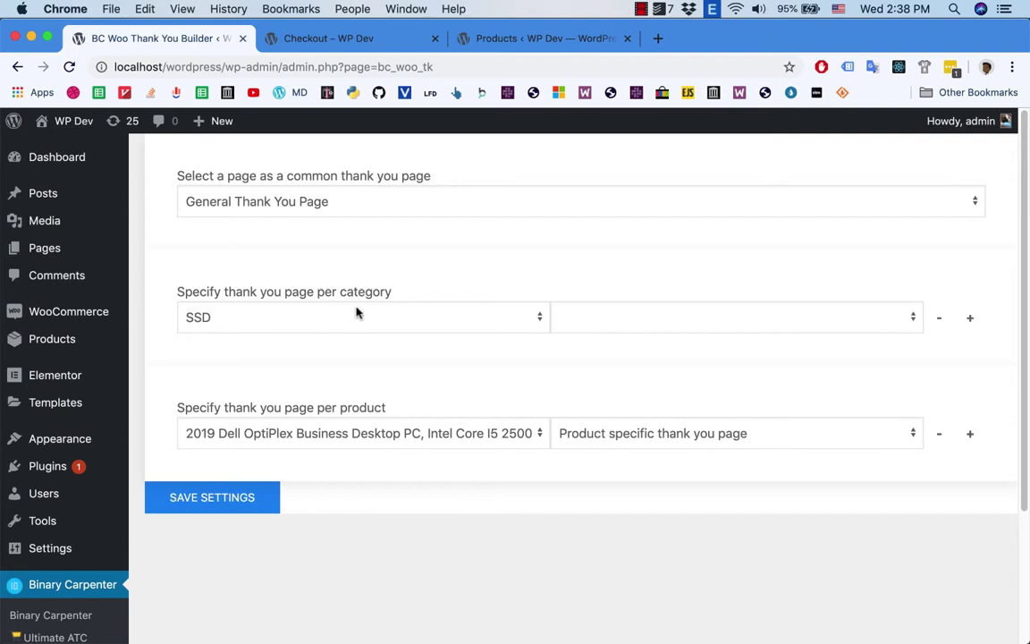
Step: Keep SSD as the product category and assign Thank You Page For SSD to it
left_click(326, 312)
left_click(299, 230)
left_click(237, 300)
left_click(328, 327)
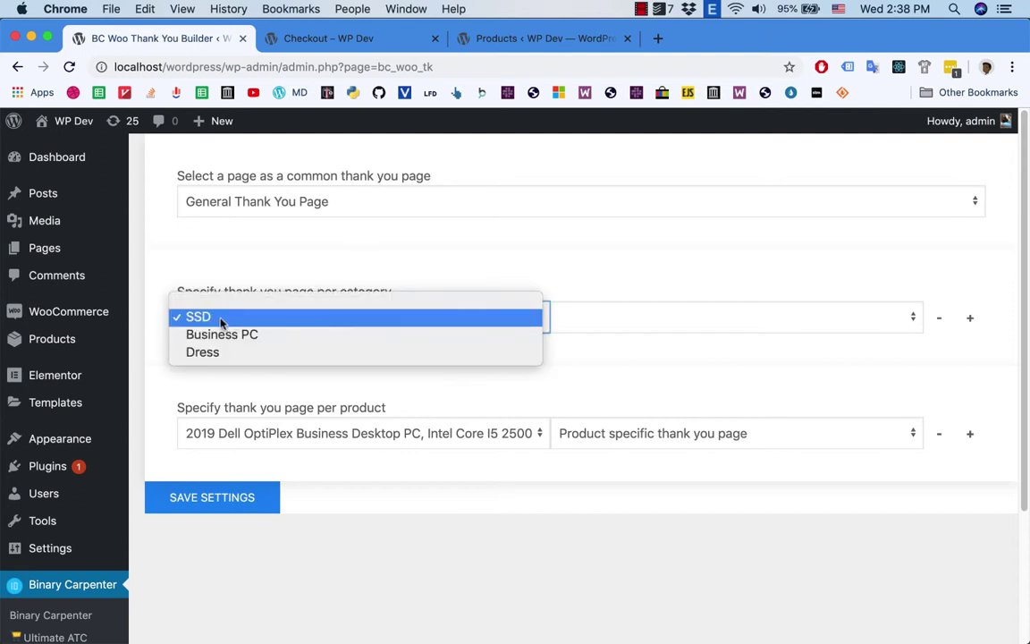
left_click(253, 317)
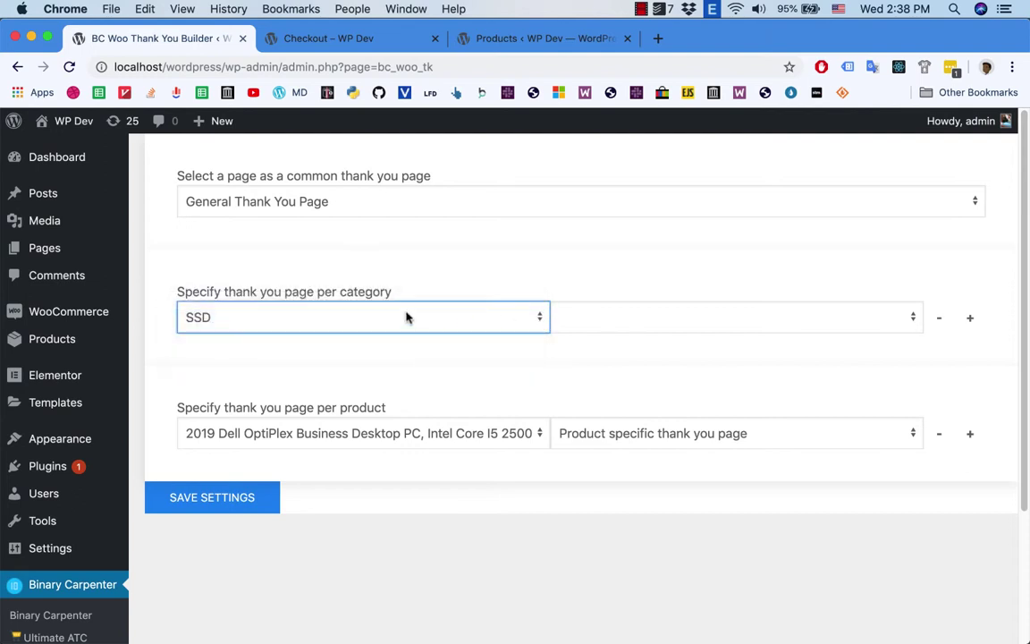
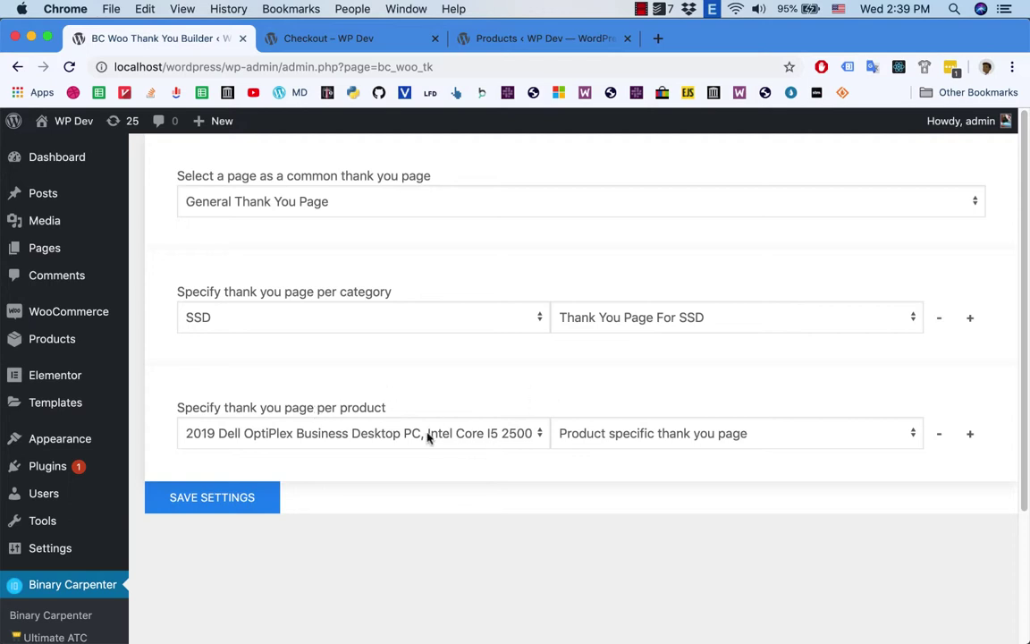
Step: Assign Dell Optiplex Thank You Page to the 2019 Dell OptiPlex Business Desktop PC product
left_click(724, 435)
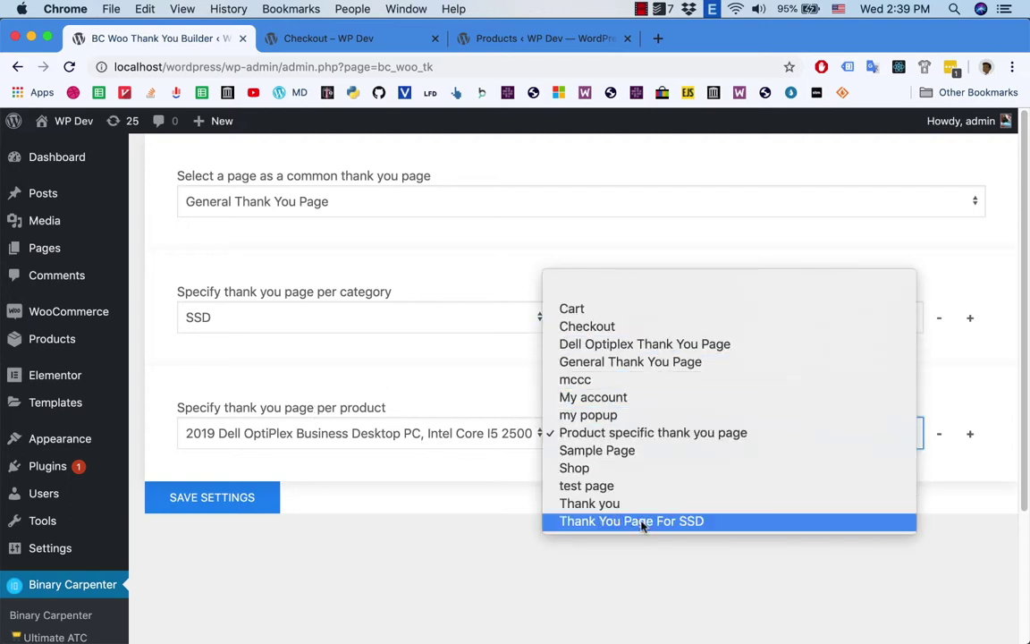
left_click(669, 350)
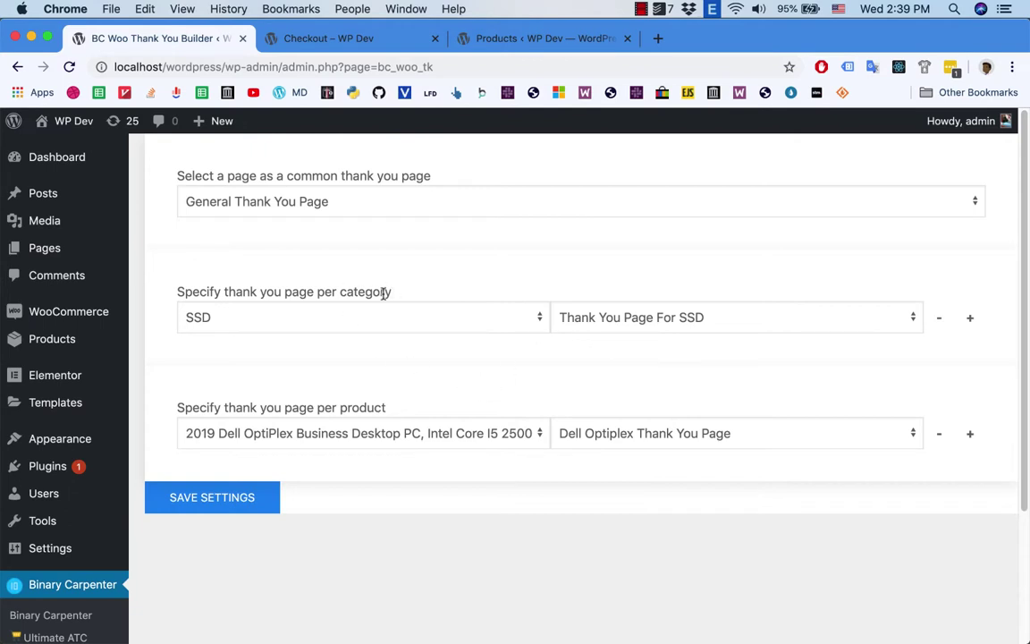
Step: Add two extra rows to the per-product thank you page settings and remove both again
left_click(969, 433)
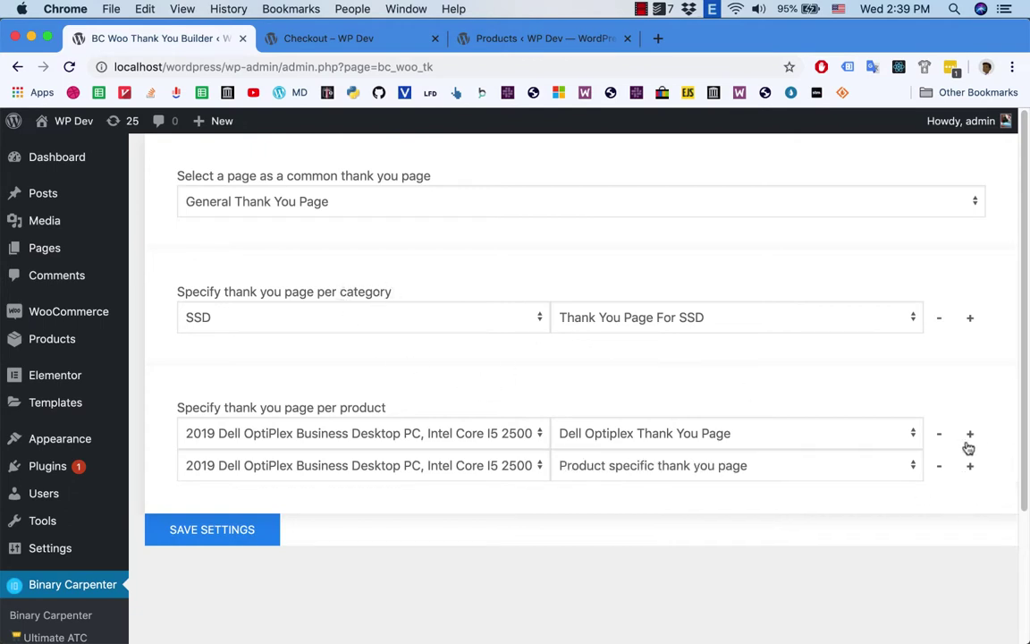
left_click(971, 465)
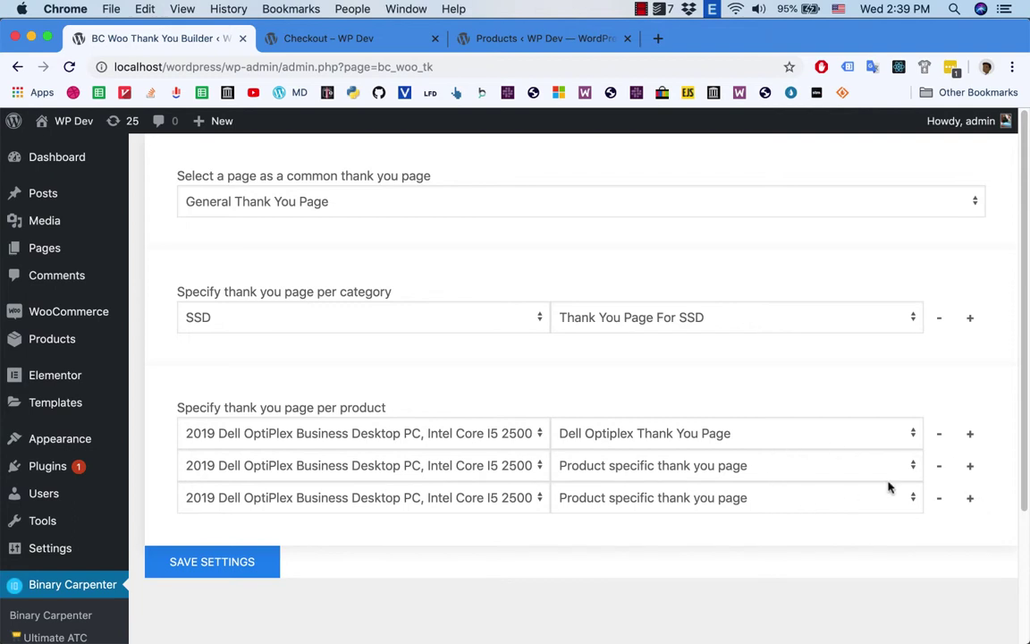
left_click(940, 471)
left_click(940, 471)
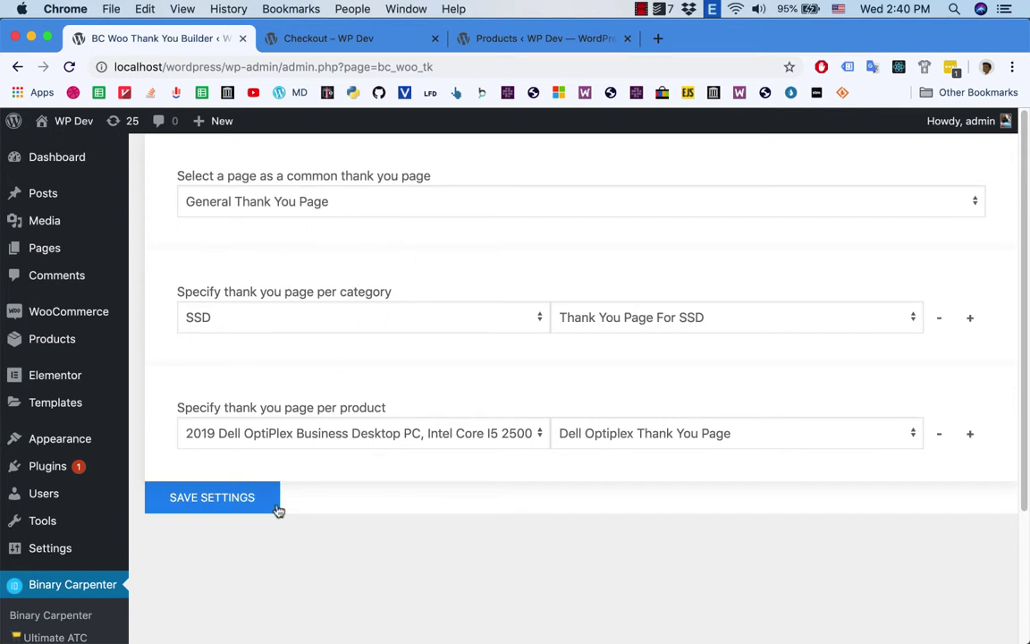
Step: Save the thank you page settings
left_click(214, 499)
left_click(663, 453)
Step: Find Dell Optiplex Thank You Page in the site's page list and open it for editing with Elementor
left_click(68, 249)
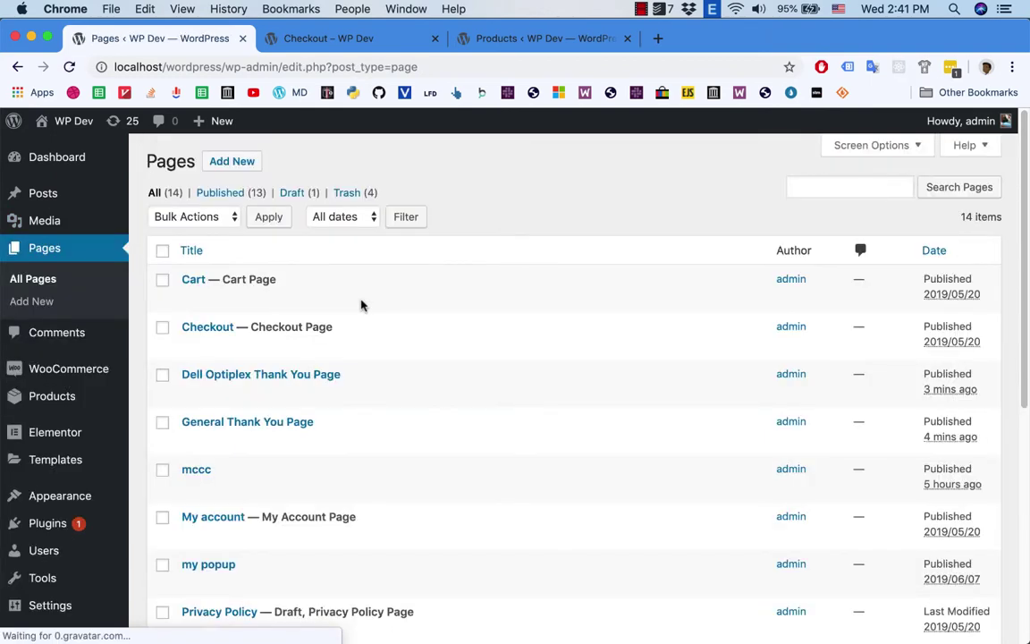
scroll(361, 305, "down", 2)
scroll(361, 305, "down", 5)
scroll(361, 305, "up", 7)
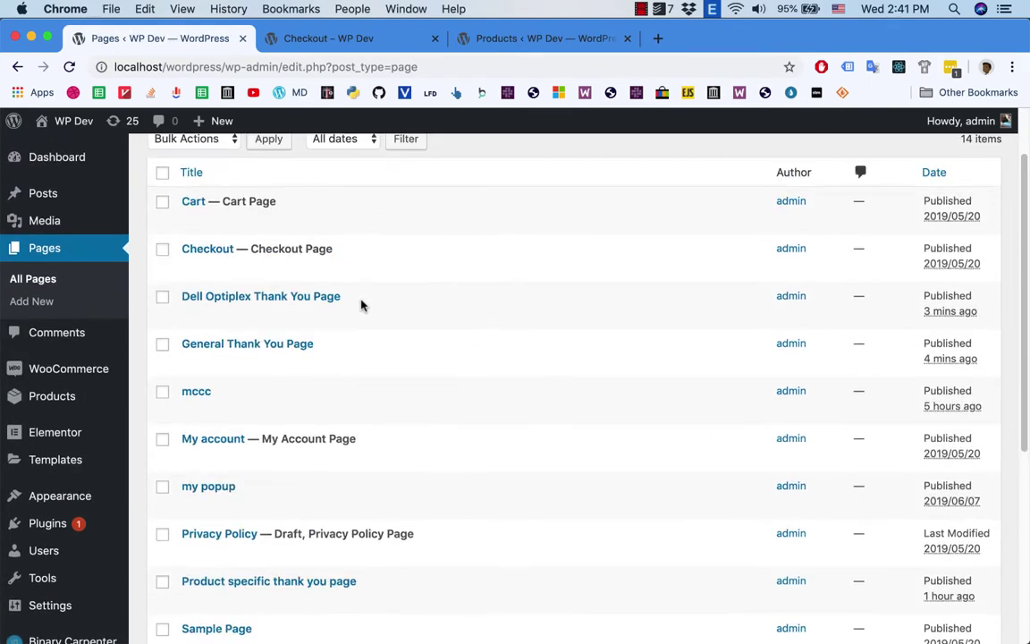
scroll(362, 305, "down", 3)
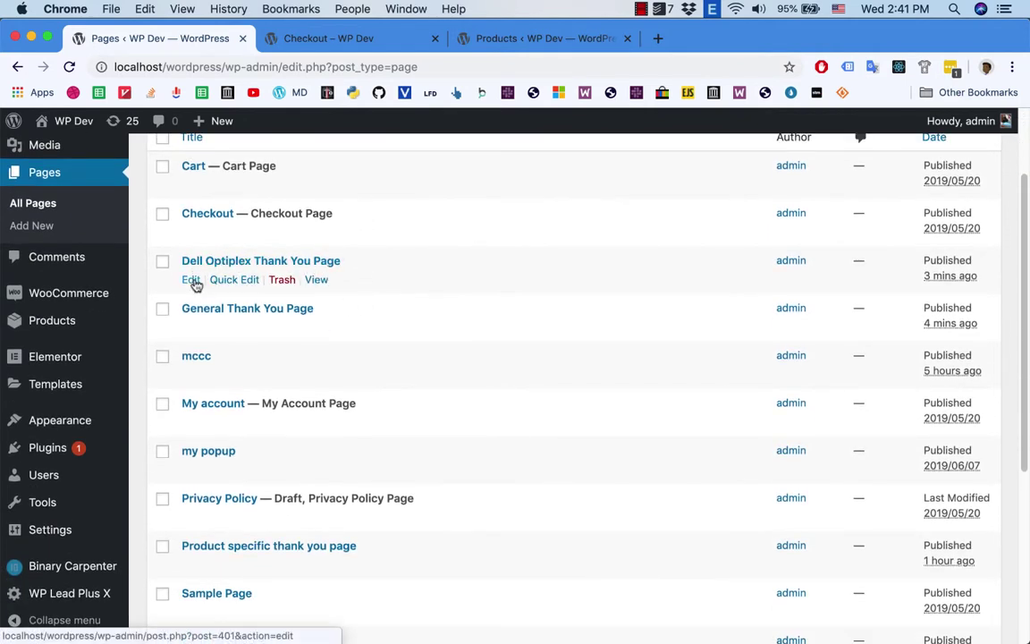
left_click(191, 280)
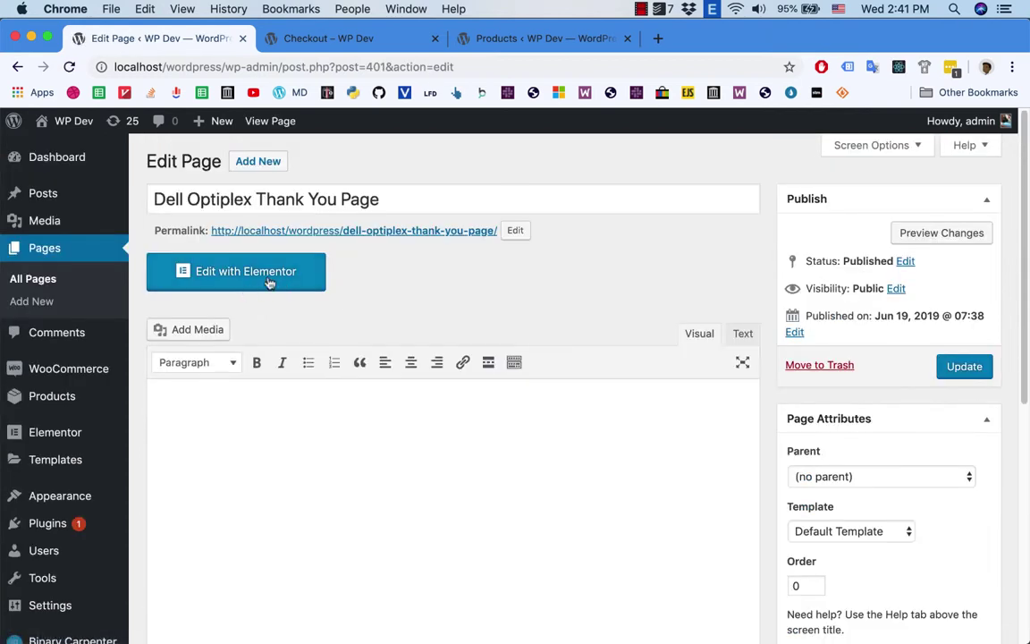
left_click(276, 279)
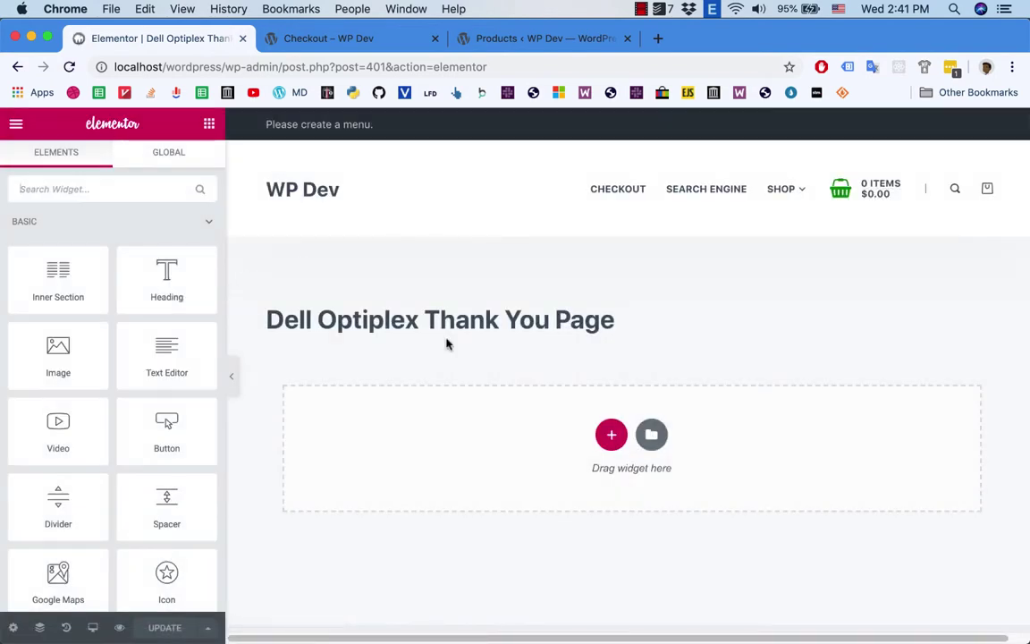
double_click(460, 318)
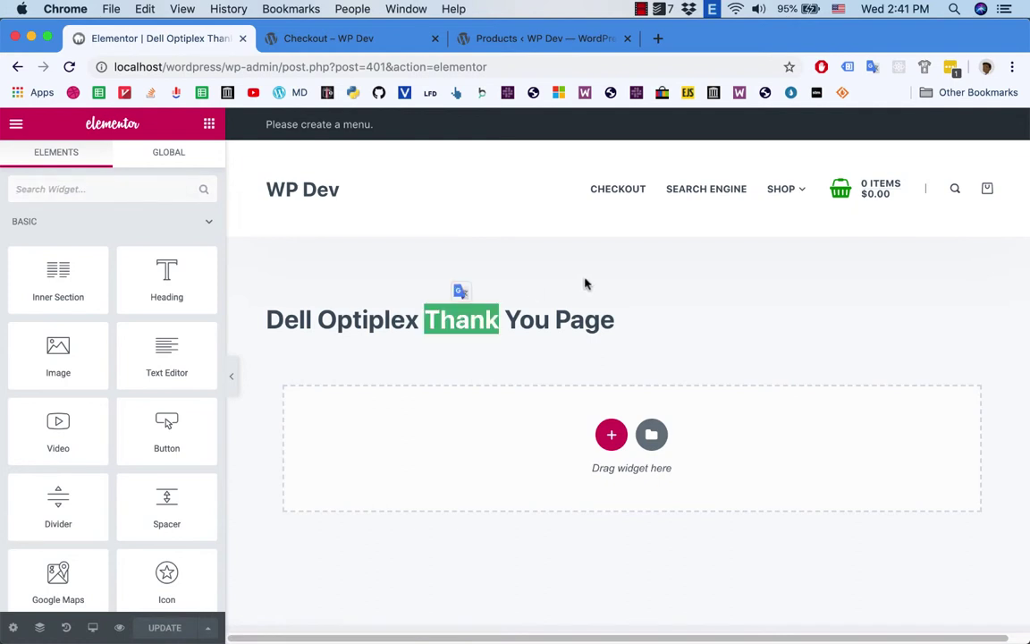
left_click(529, 256)
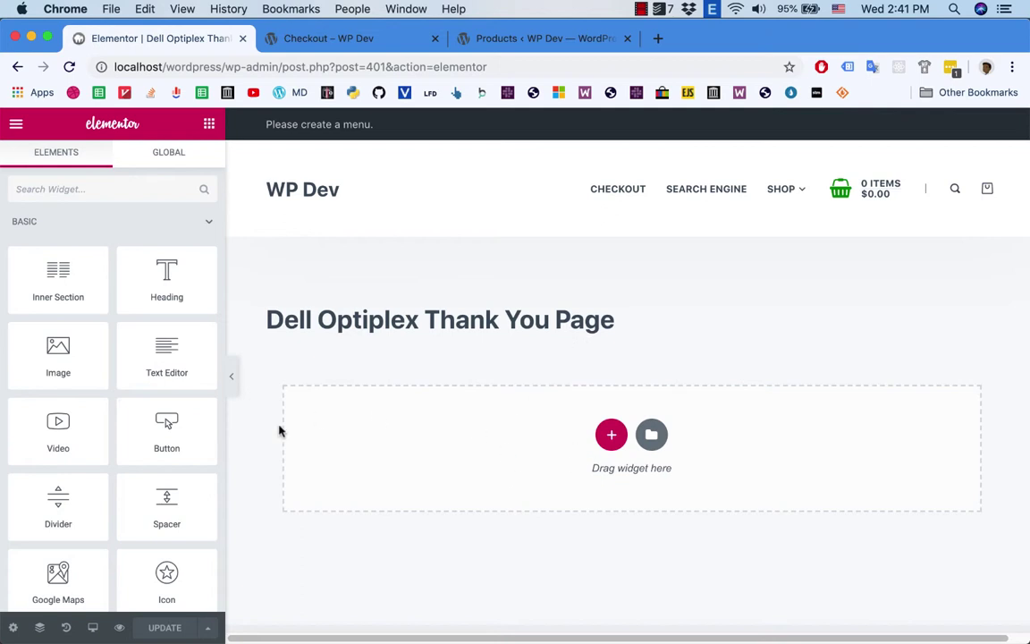
Step: Add a Heading widget under the page title and replace its text with "Thank you, []"
scroll(342, 485, "down", 2)
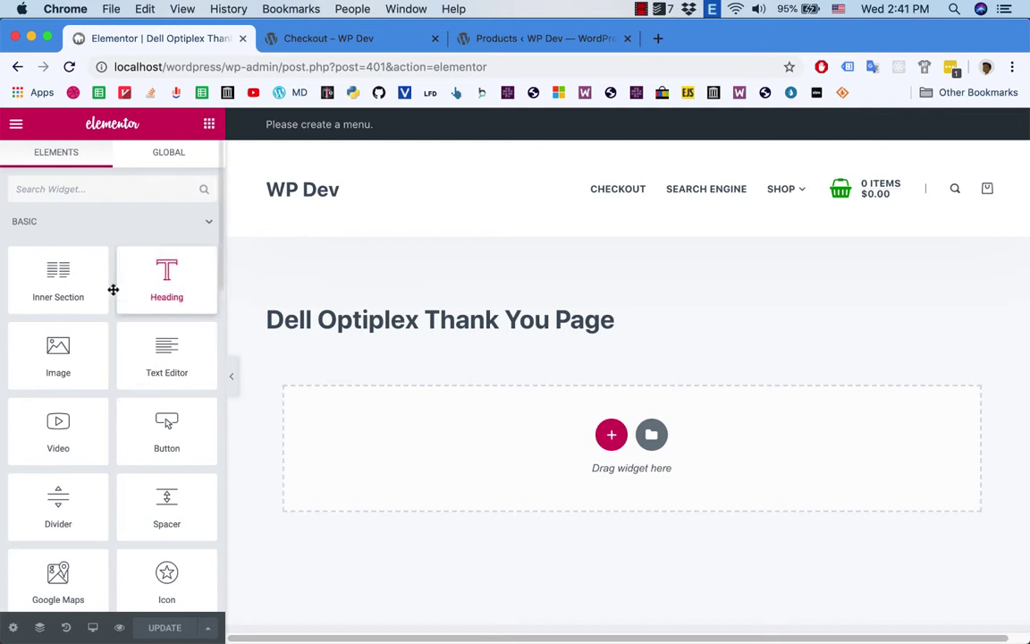
left_click_drag(159, 271, 382, 439)
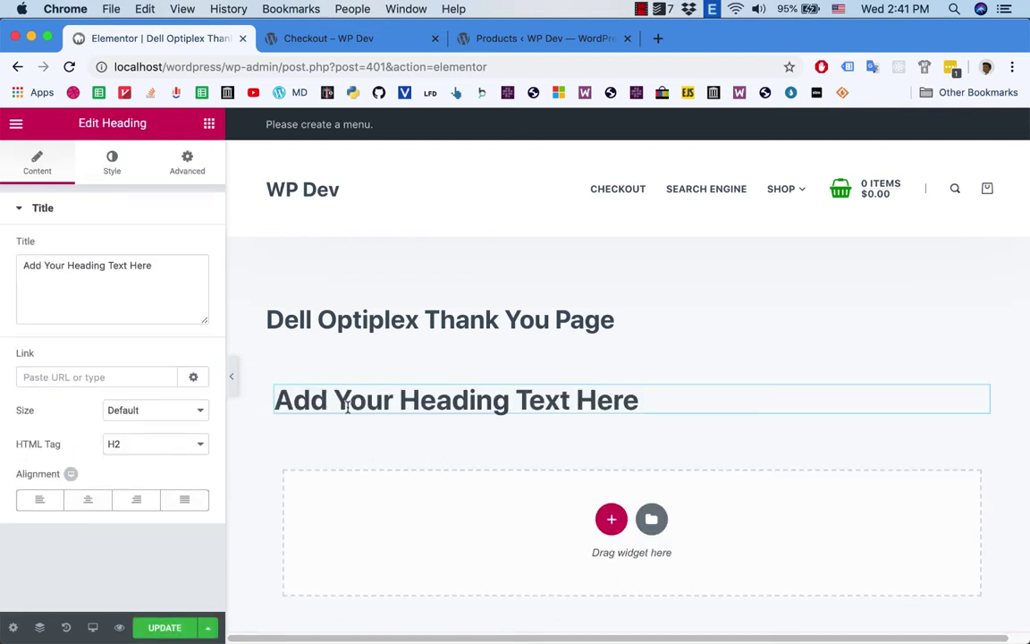
triple_click(726, 403)
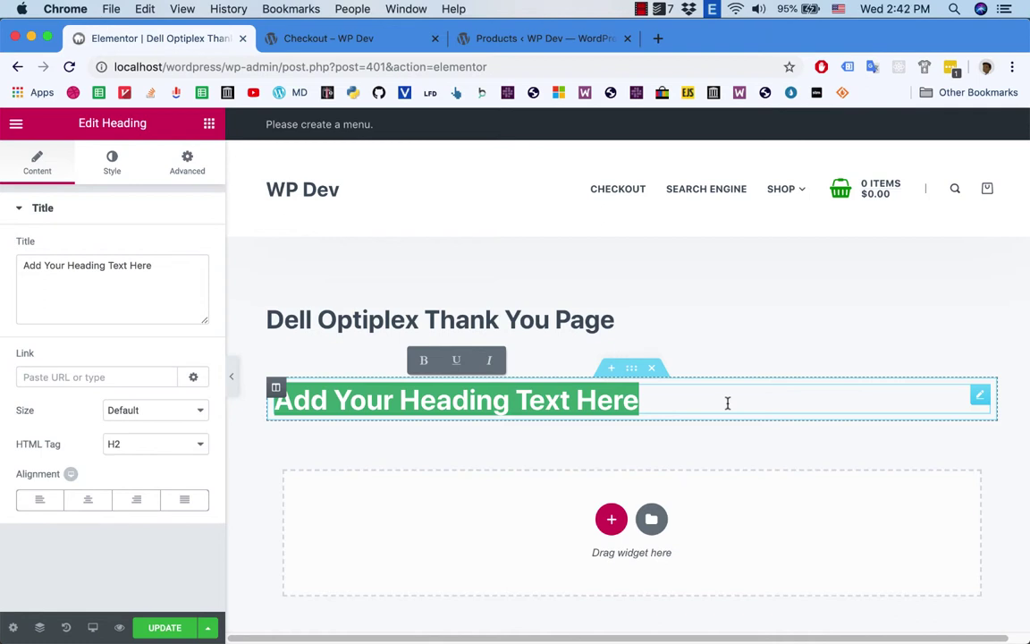
type("Thank you")
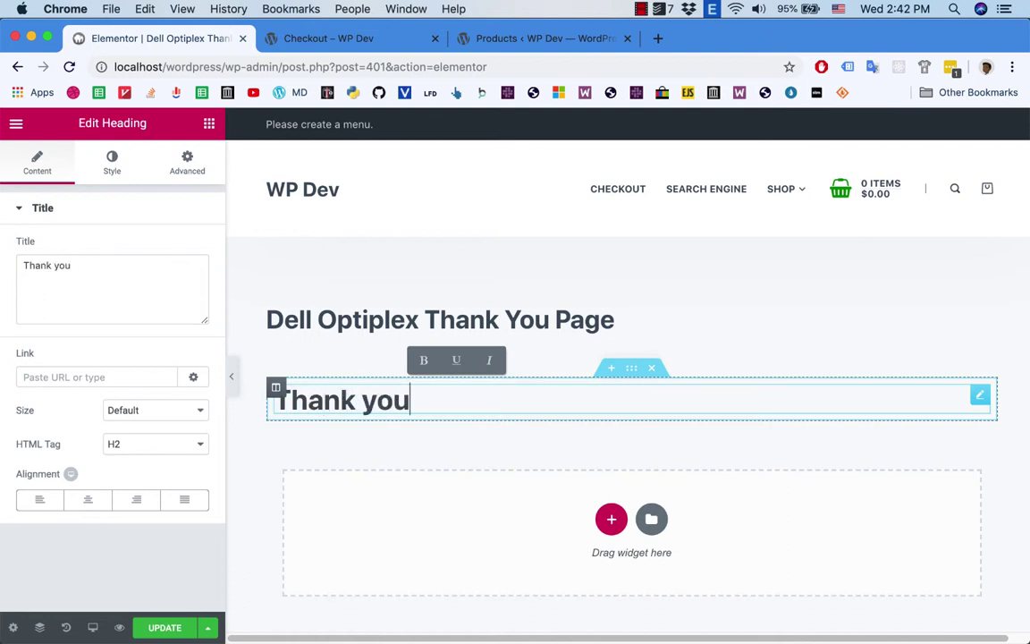
type(", ")
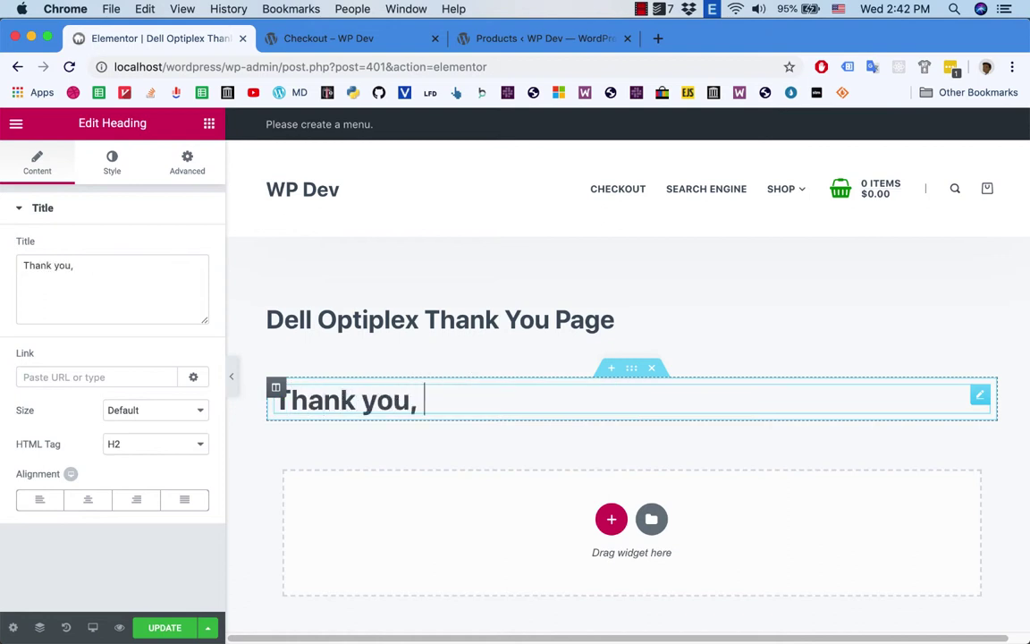
type("[]")
Step: Copy bctk_formatted_billing_full_name from the shortcode list in TextMate and paste it between the heading's square brackets in Chrome
key("super+Tab")
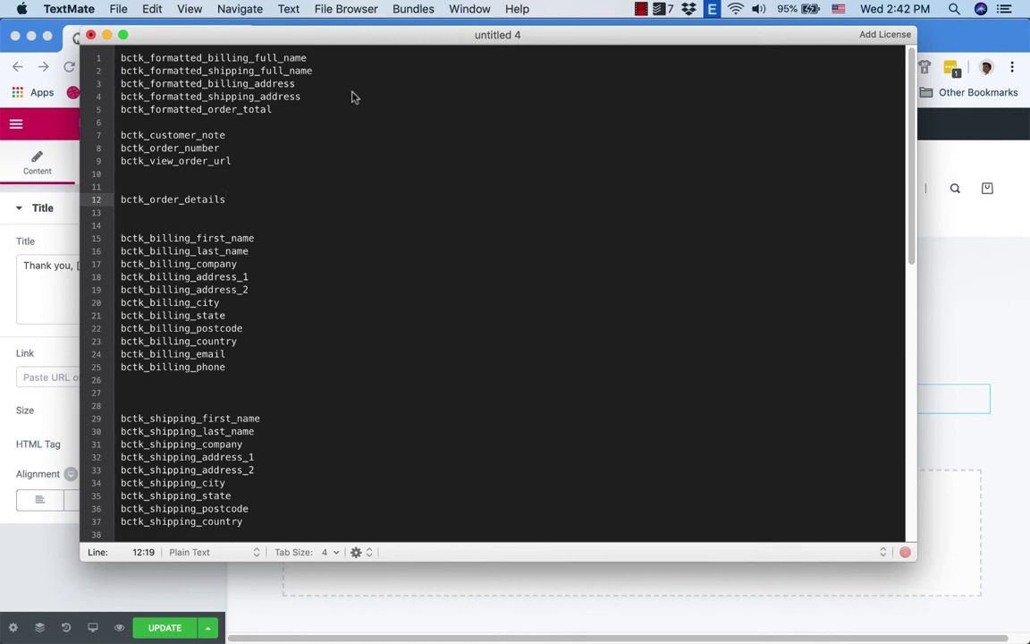
left_click(313, 96)
double_click(256, 59)
key("super+c")
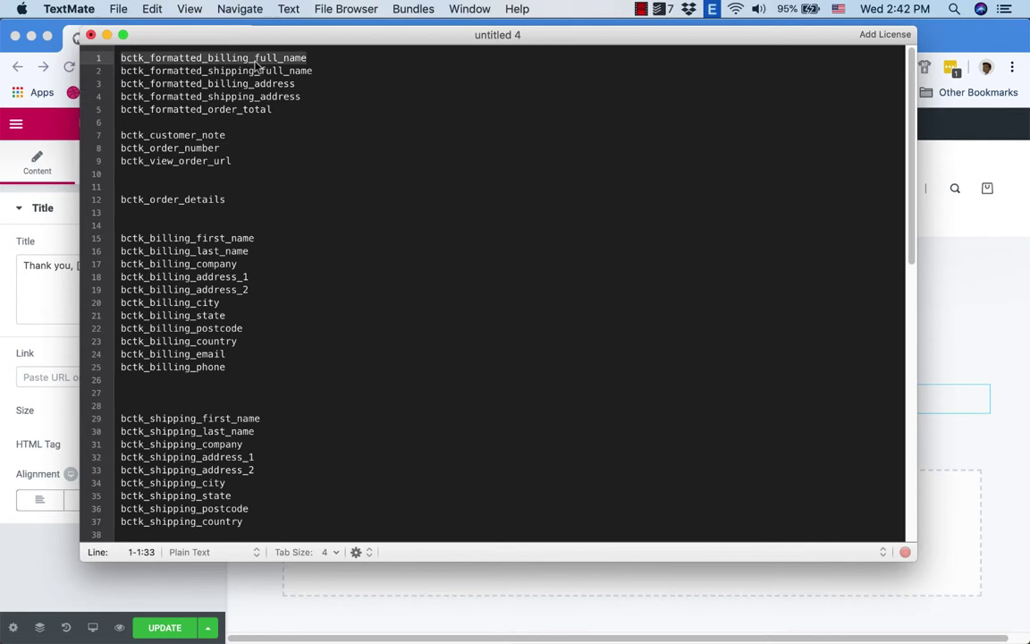
key("super+Tab")
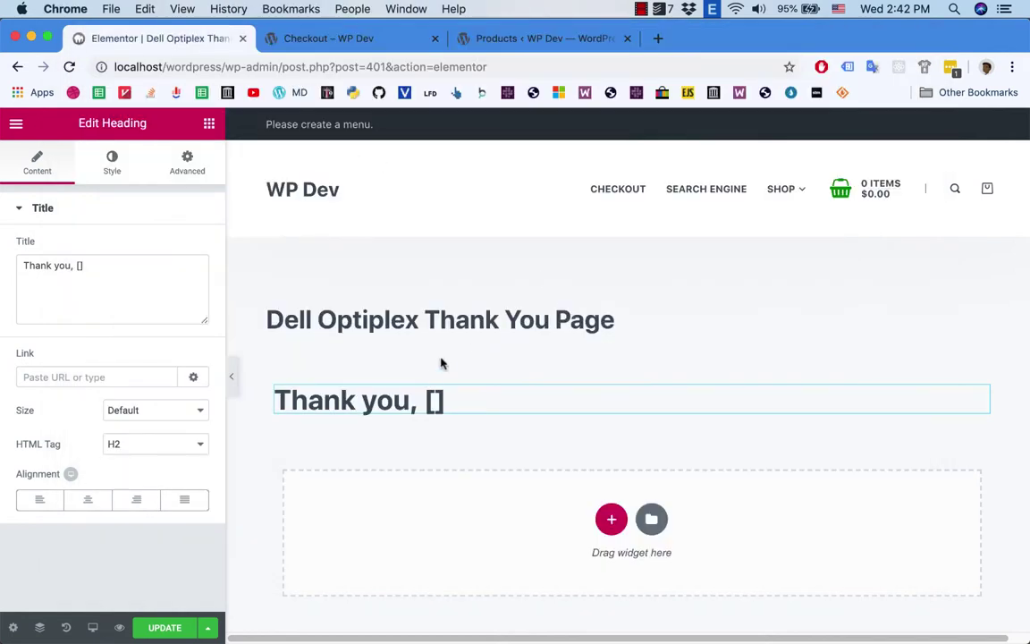
key("super+v")
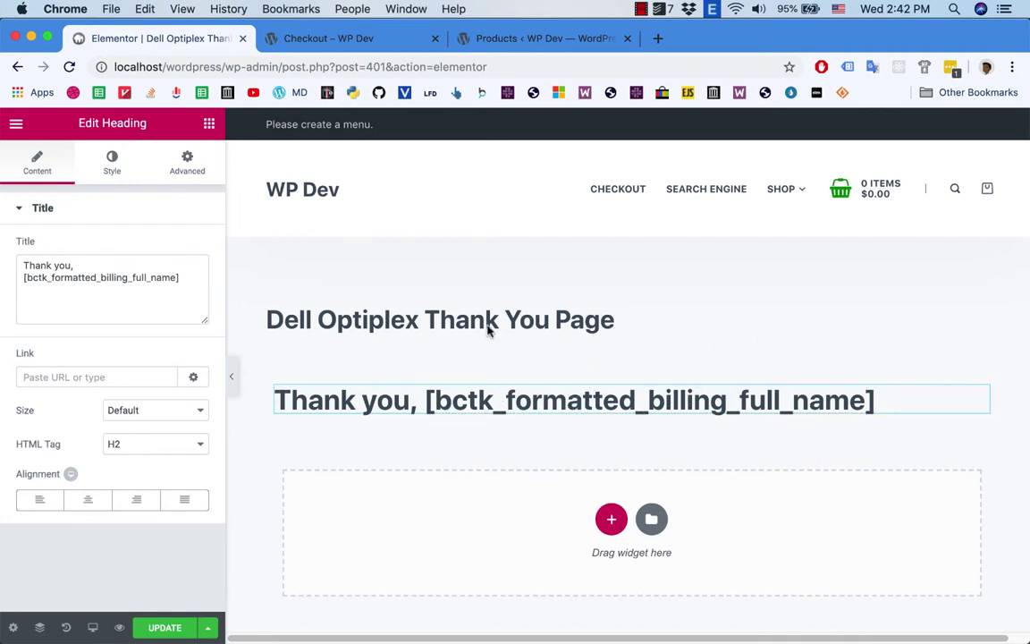
Step: Add a Text Editor widget directly below the thank-you heading
scroll(421, 389, "down", 2)
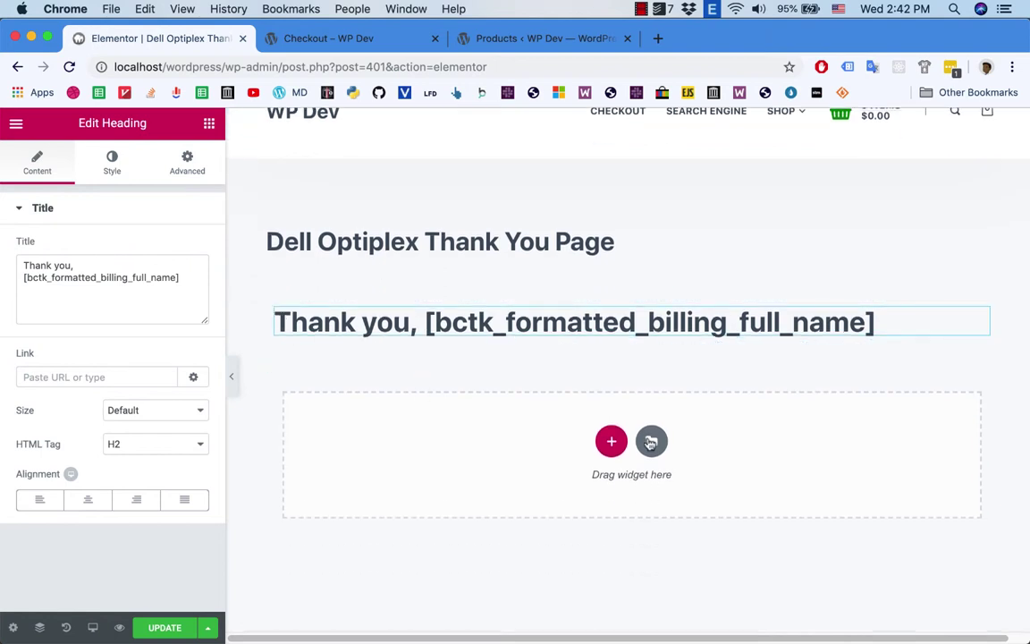
left_click(209, 124)
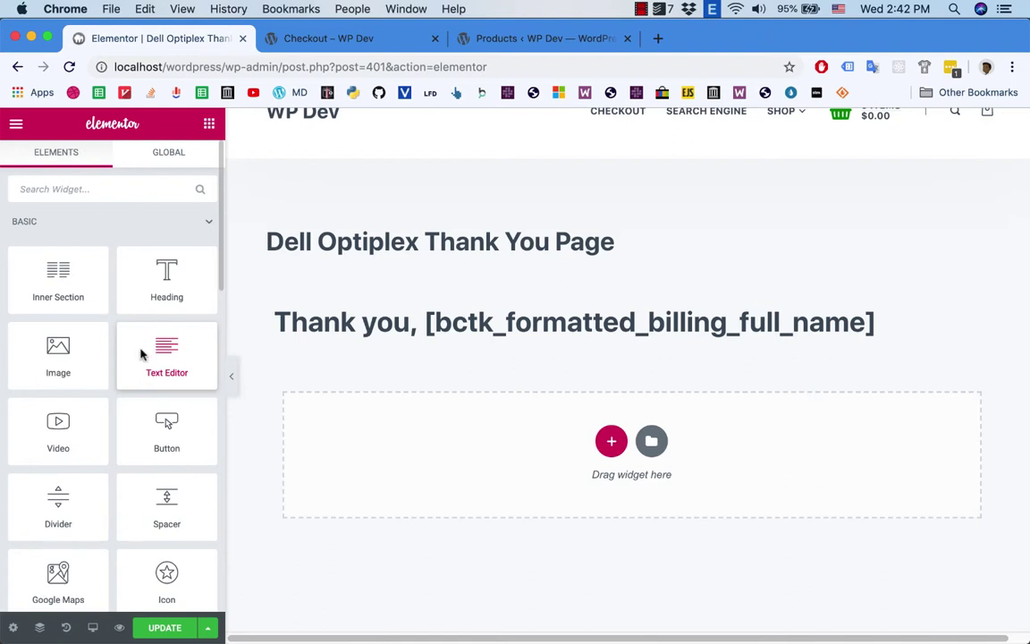
left_click_drag(145, 368, 393, 442)
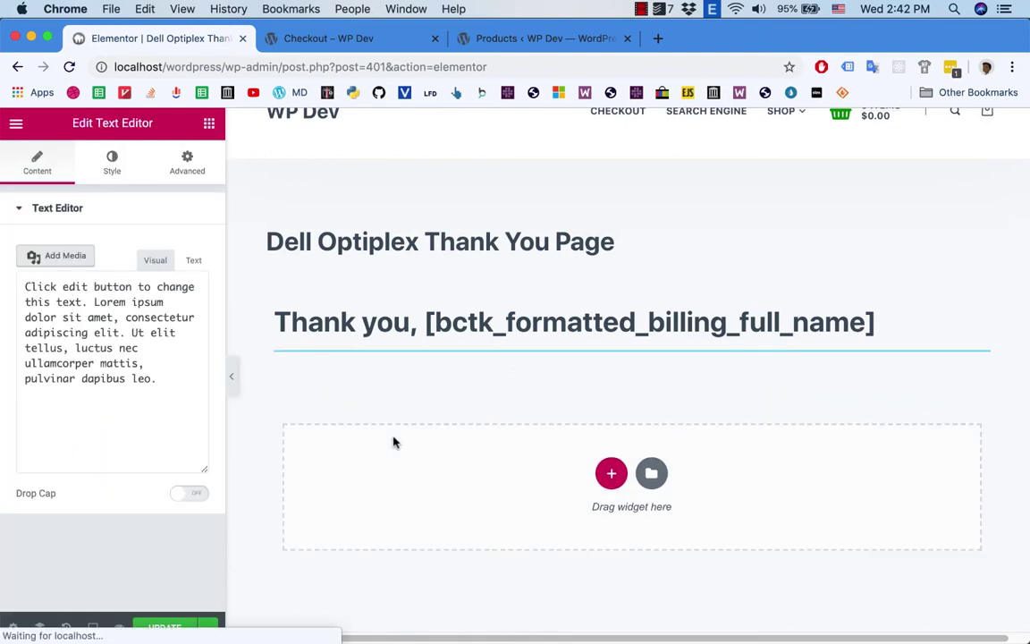
Step: Copy bctk_order_details from the shortcode list in TextMate and replace the text widget's placeholder in Chrome with [bctk_order_details]
key("super+Tab")
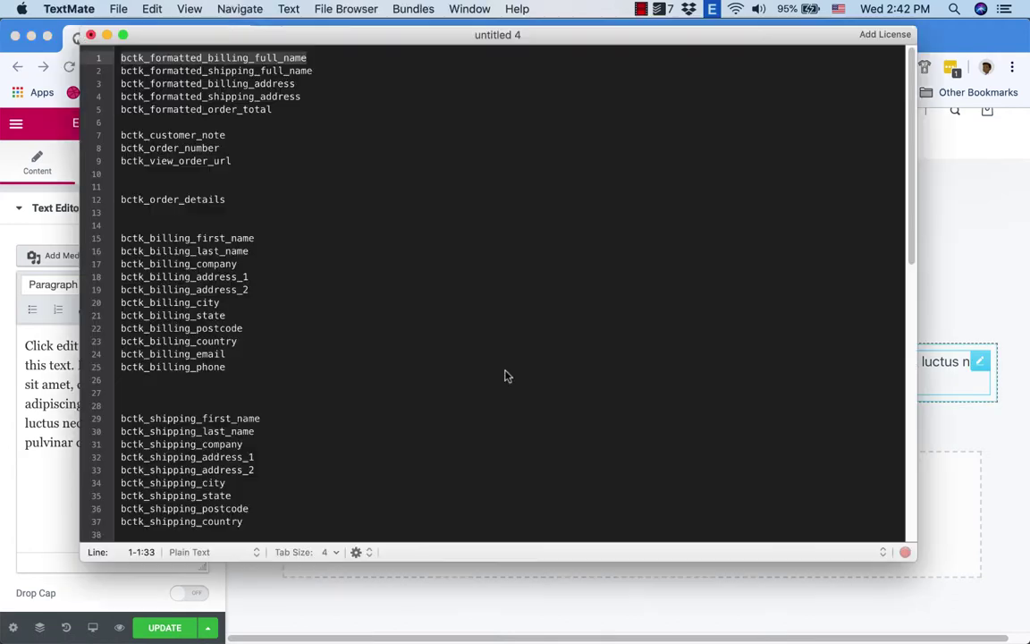
left_click(194, 202)
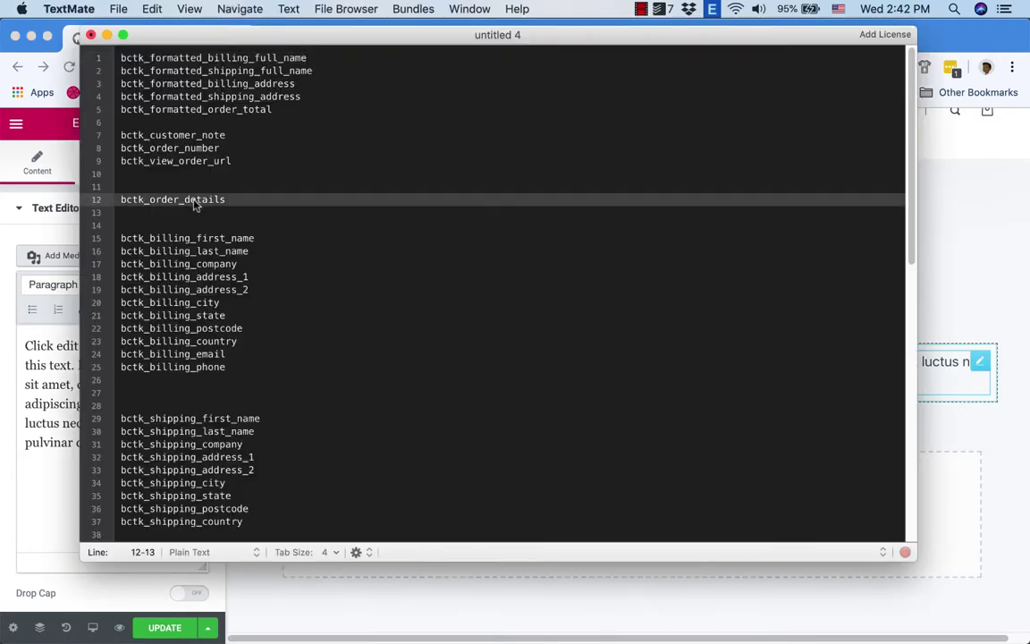
double_click(194, 202)
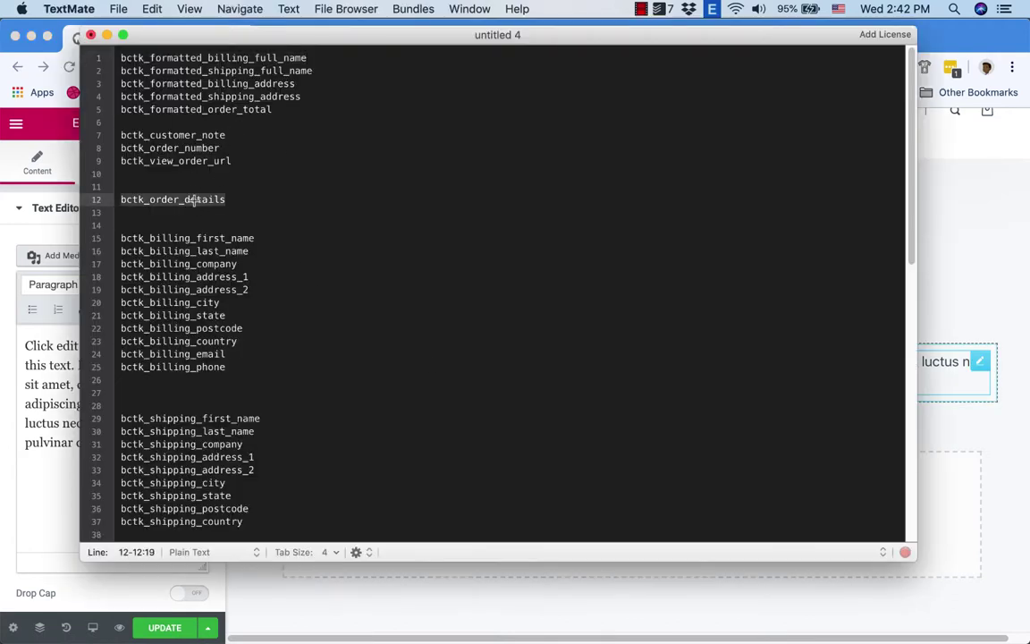
key("super+Tab")
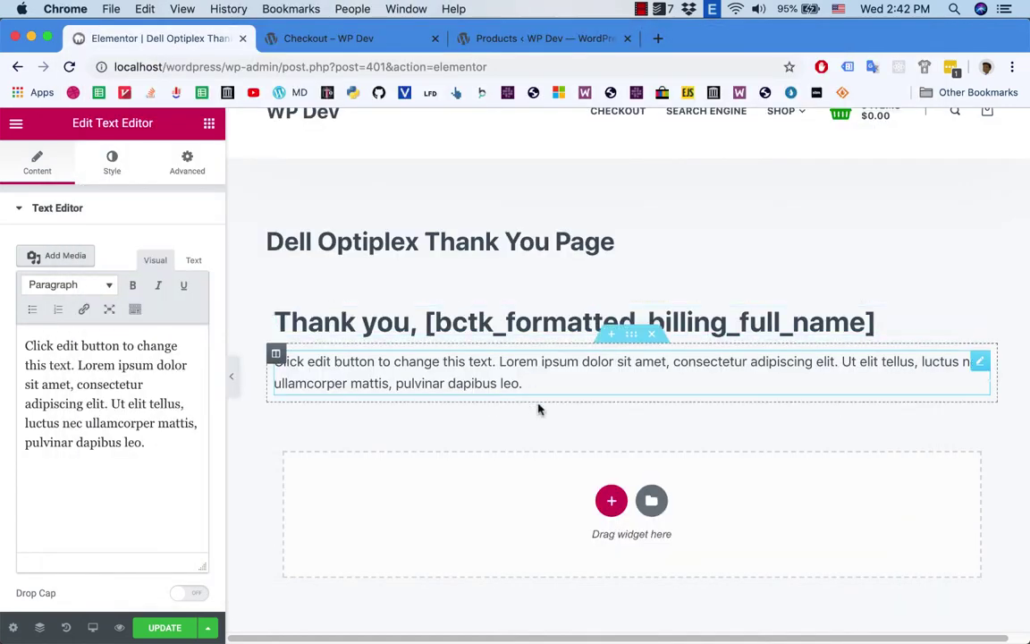
left_click(586, 386)
key("super+a")
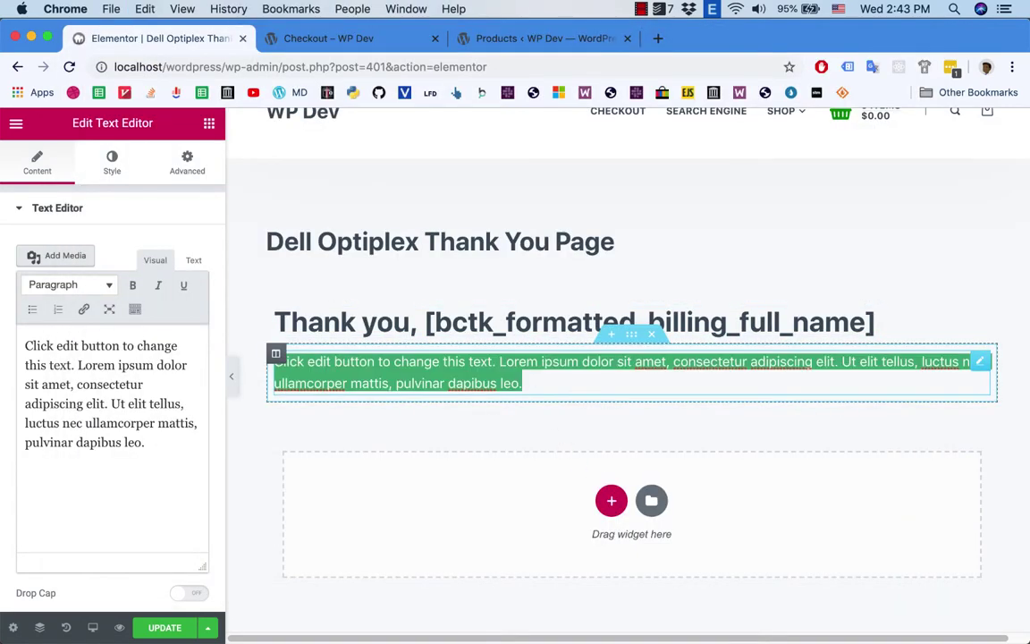
key("BackSpace")
type("[]")
type("bctk_order_details")
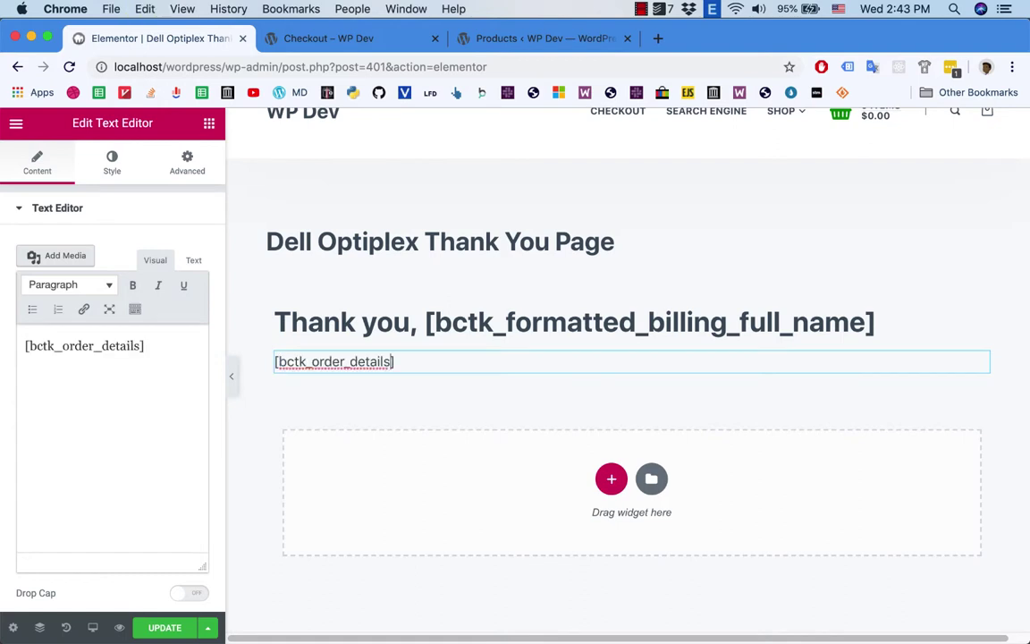
left_click(641, 394)
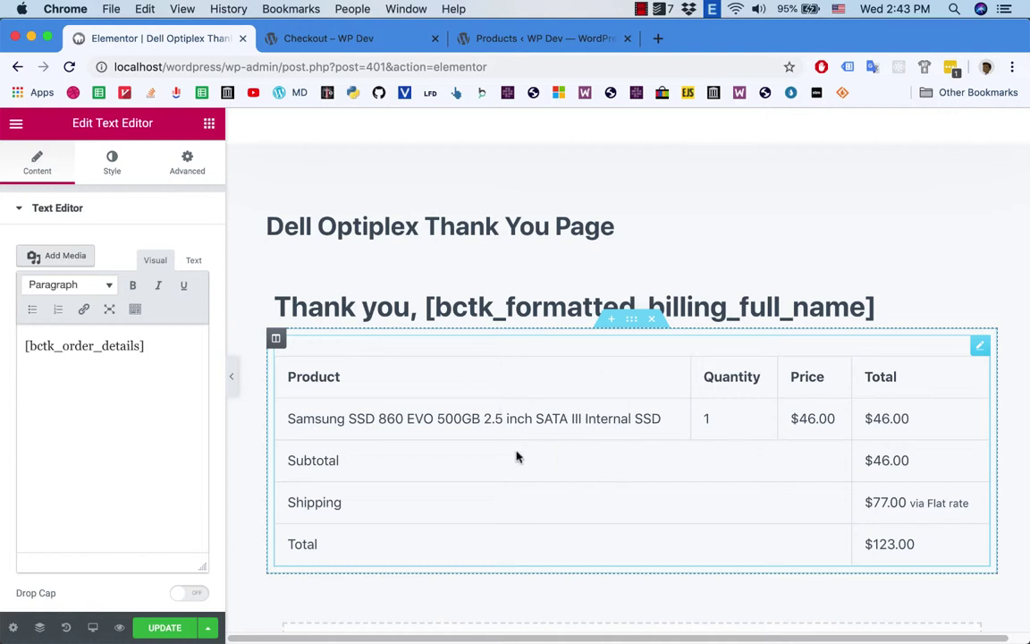
scroll(516, 457, "down", 2)
scroll(516, 457, "up", 1)
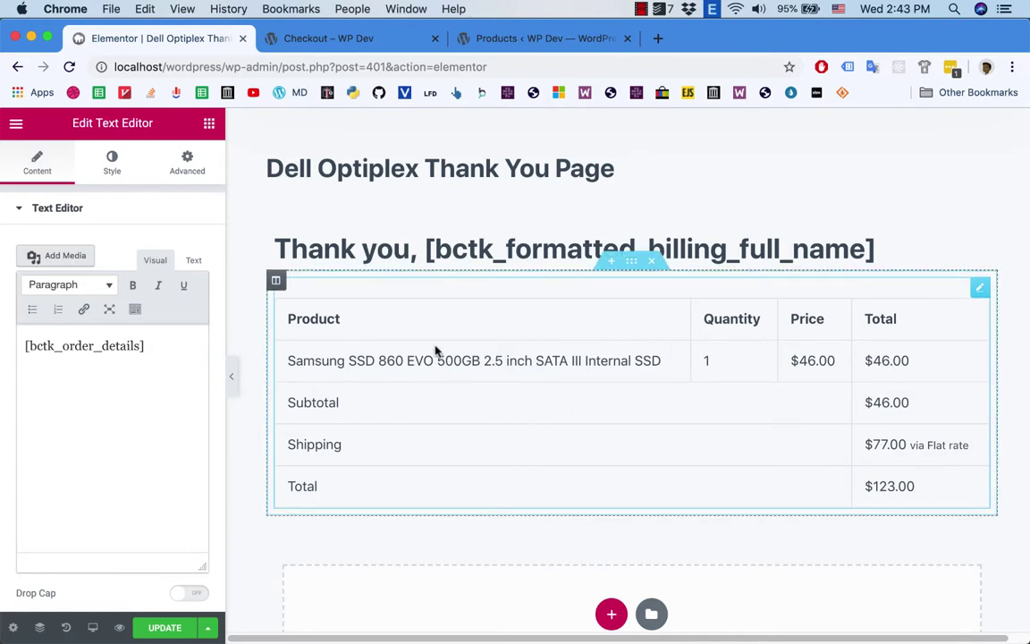
left_click_drag(289, 360, 365, 364)
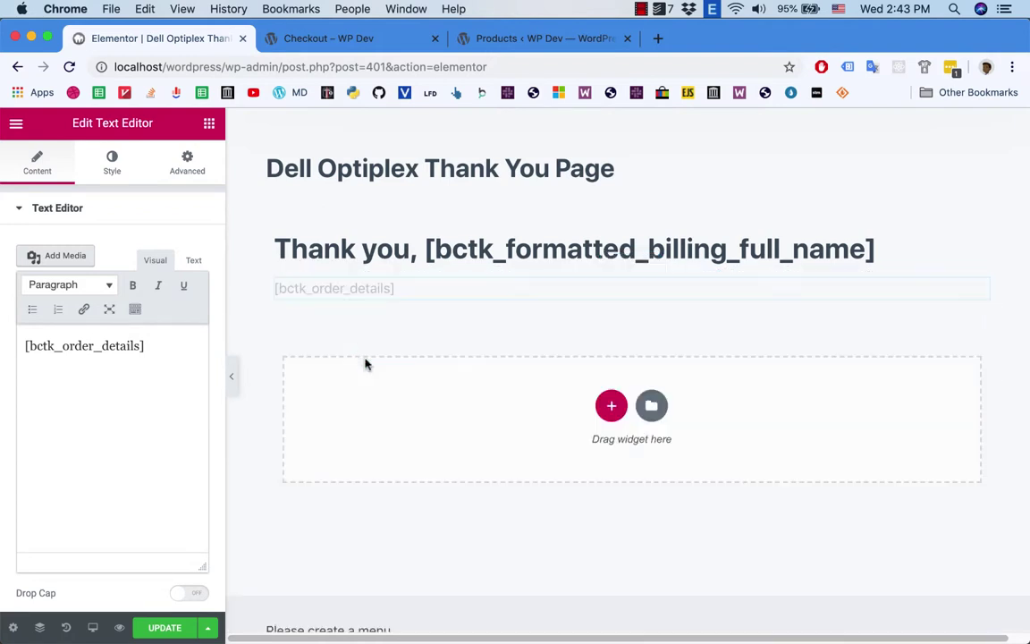
left_click(435, 349)
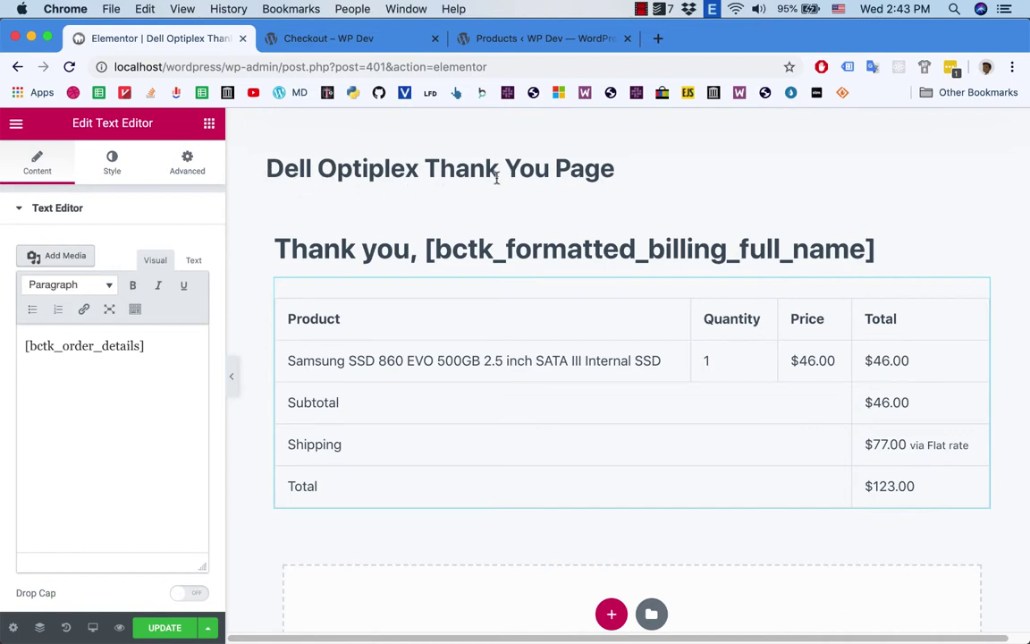
Step: Copy bctk_formatted_billing_address from the shortcode list in TextMate and return to Chrome
scroll(487, 333, "down", 3)
key("super+Tab")
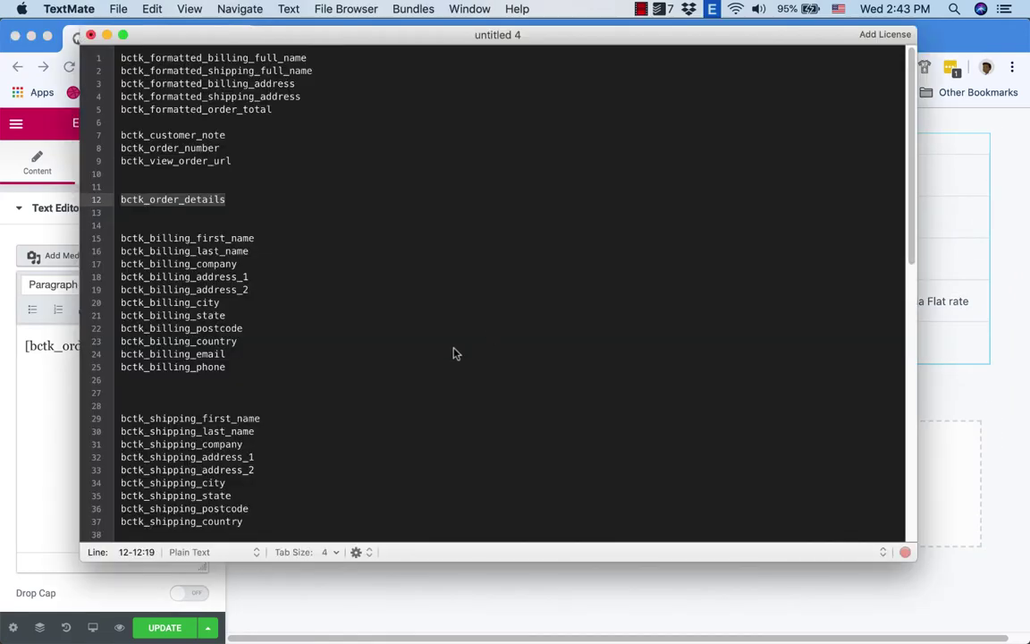
double_click(227, 99)
double_click(252, 84)
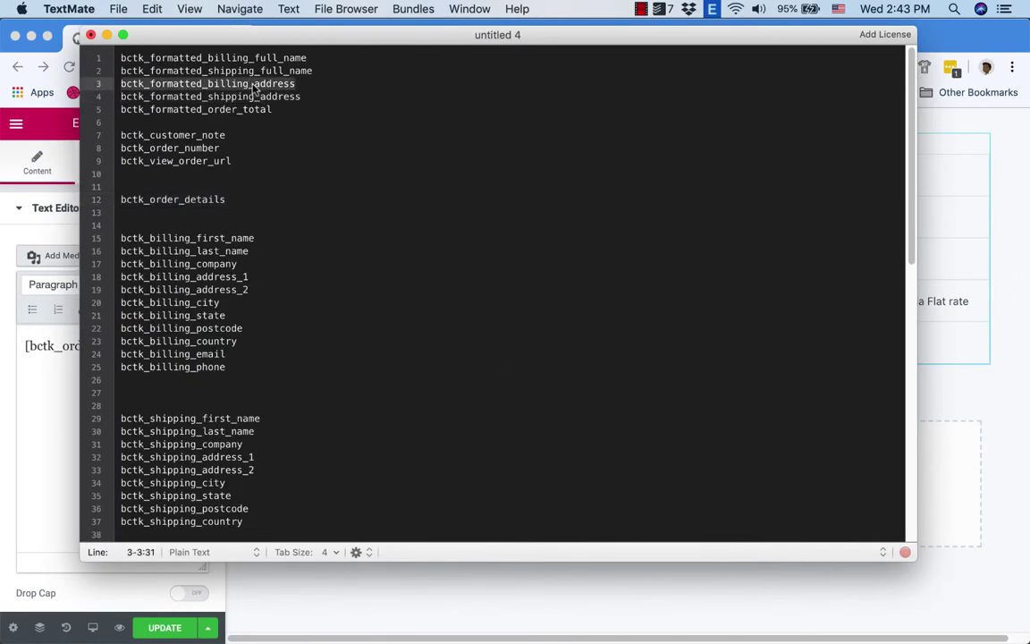
key("super+Tab")
Step: Add a two-column Inner Section widget below the order details table
scroll(415, 430, "down", 3)
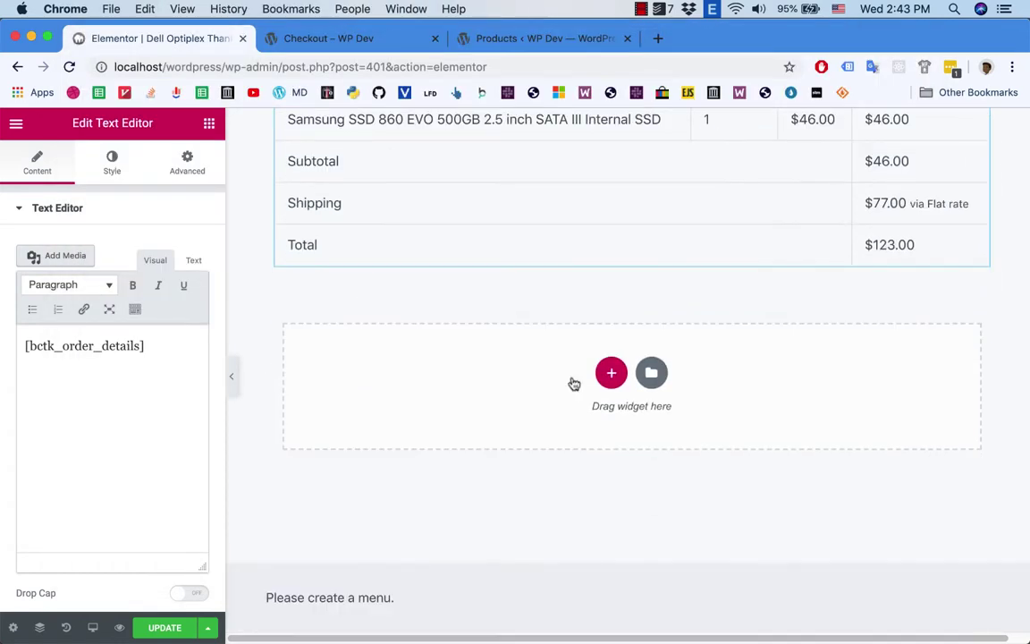
scroll(499, 403, "up", 3)
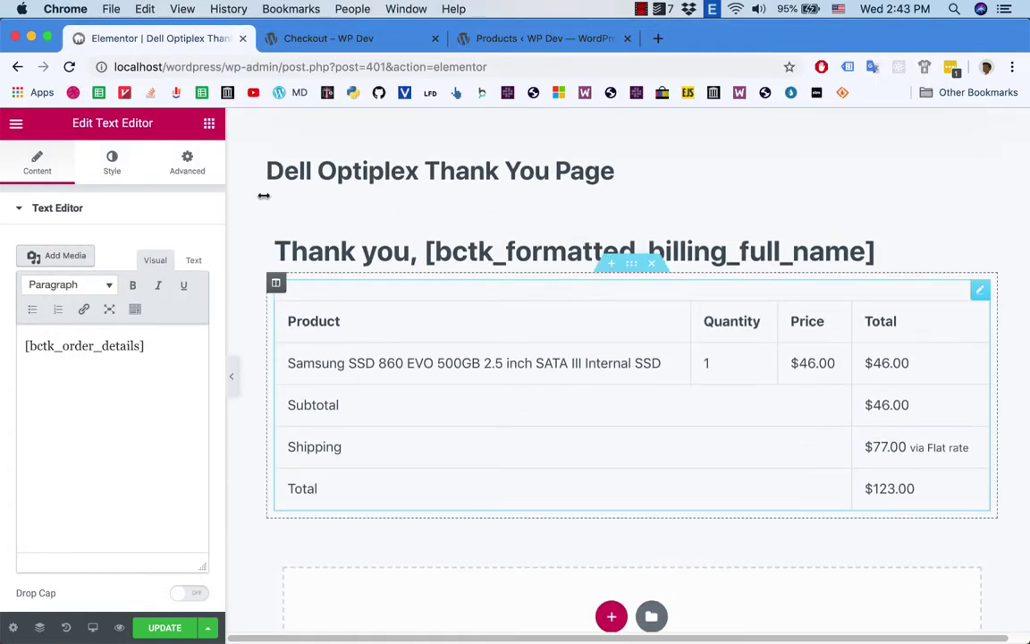
left_click(189, 158)
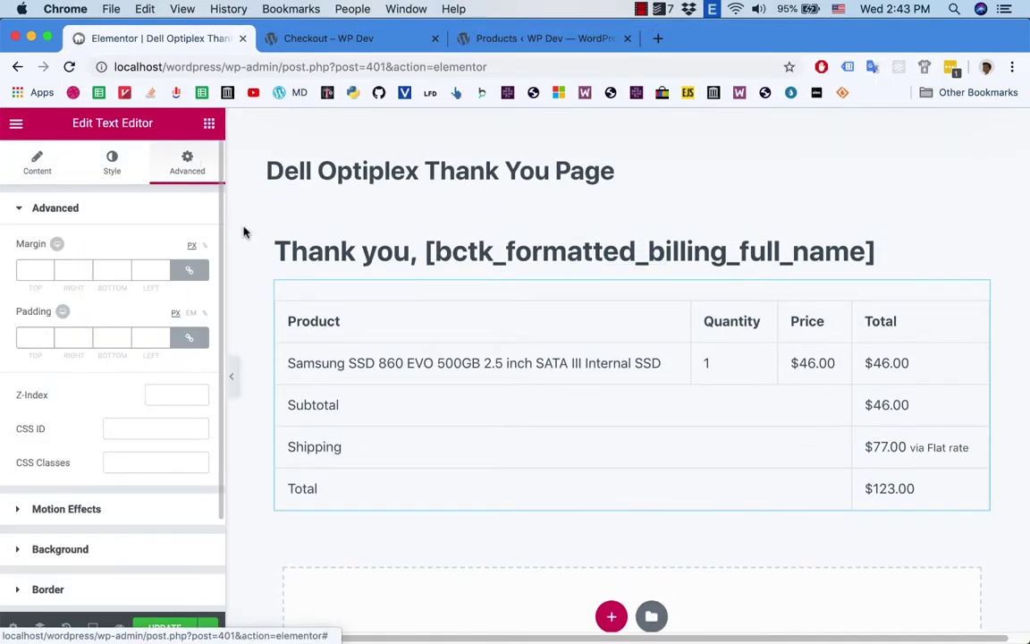
left_click(38, 159)
left_click(208, 123)
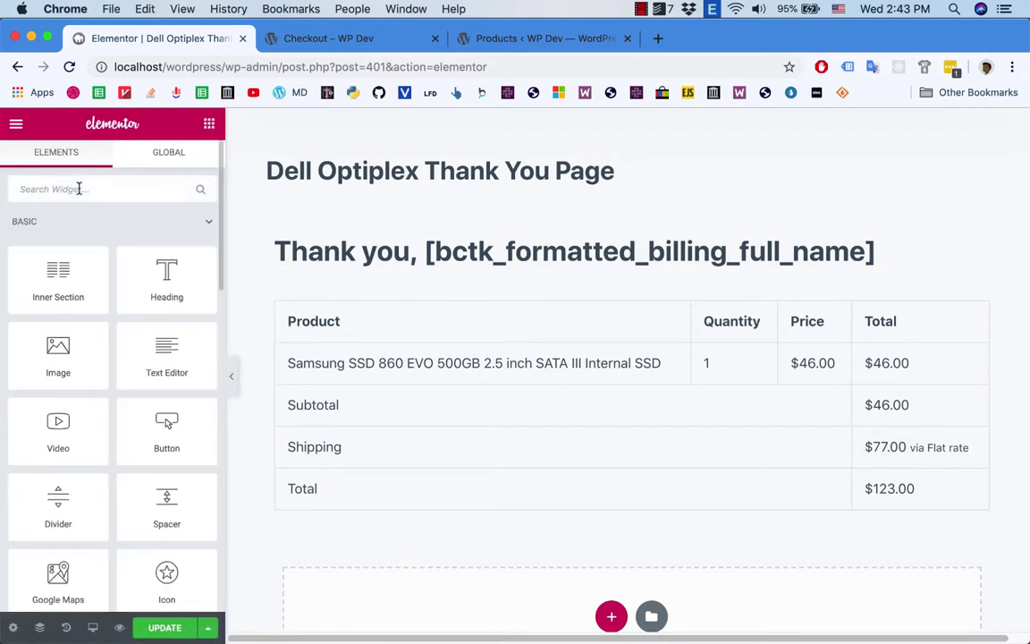
scroll(395, 336, "down", 2)
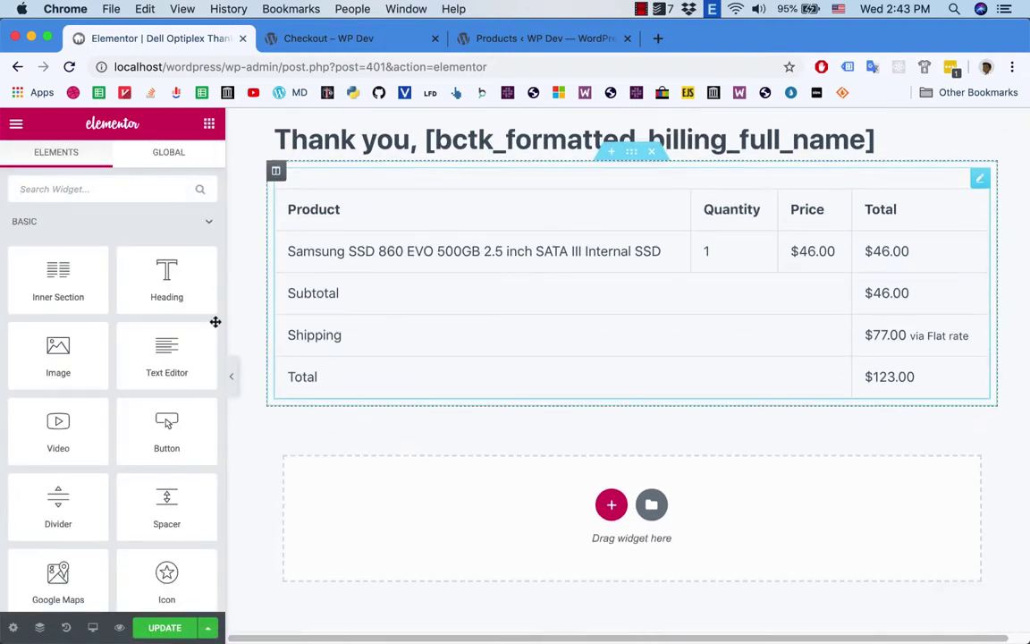
left_click_drag(76, 273, 479, 534)
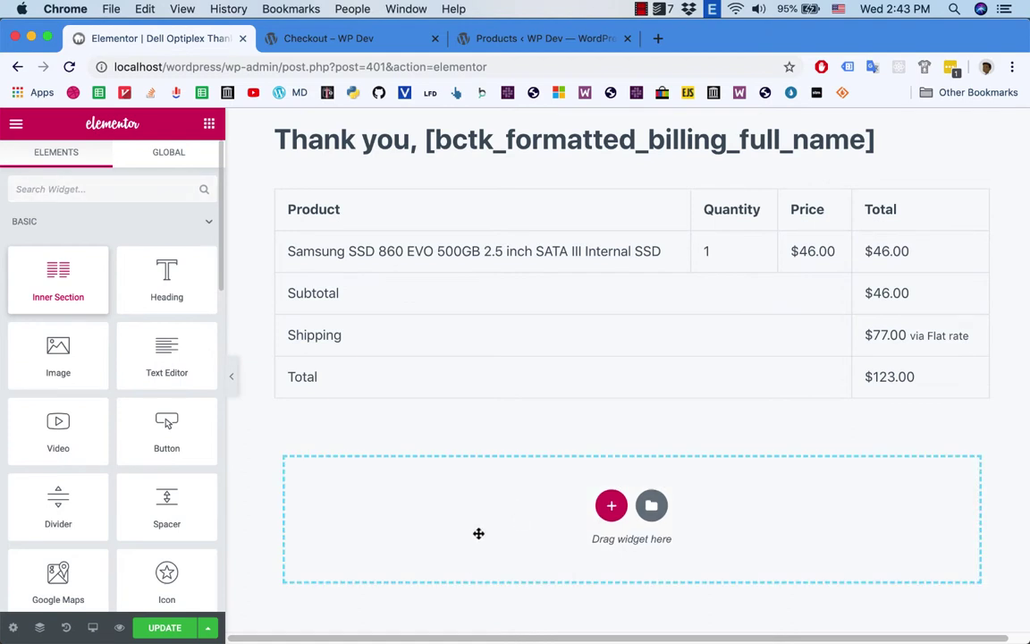
left_click_drag(561, 533, 561, 533)
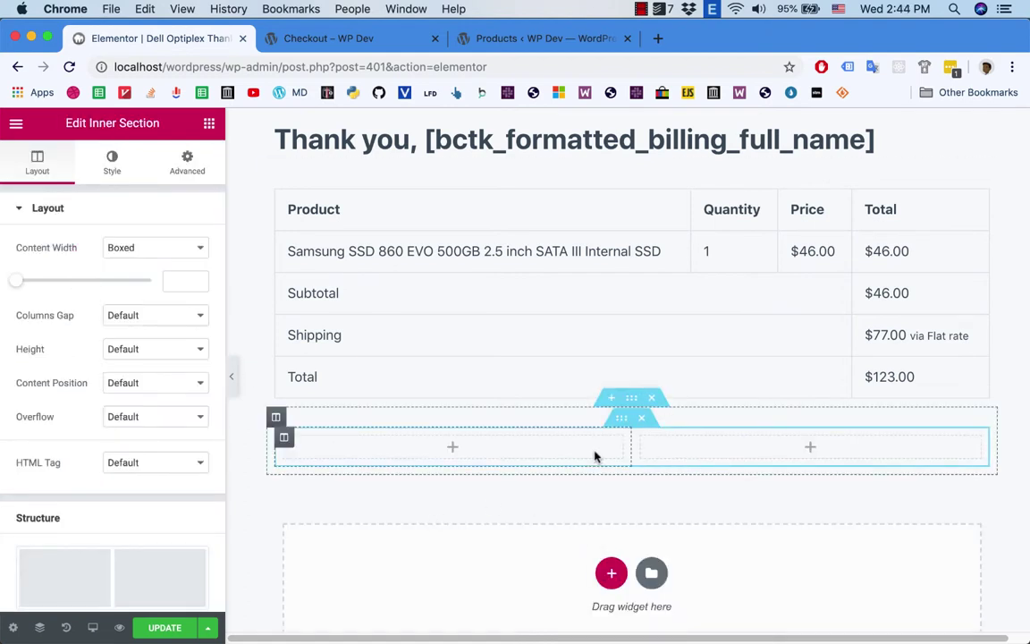
Step: Add a Heading widget to the inner section's first column and set its text to "Shipping Address"
left_click(208, 122)
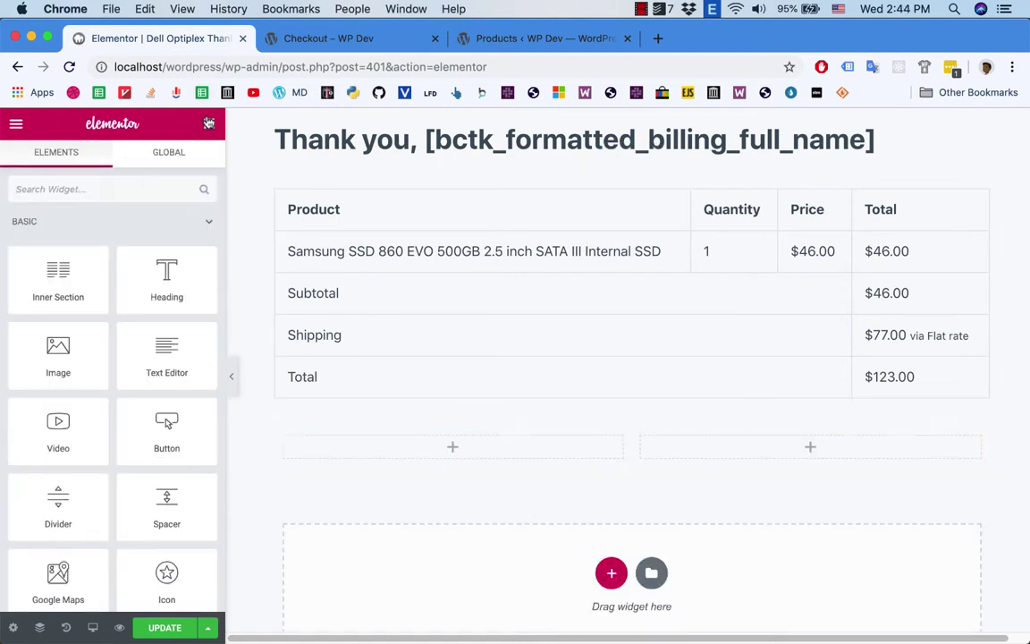
left_click_drag(163, 273, 381, 484)
left_click_drag(483, 459, 428, 464)
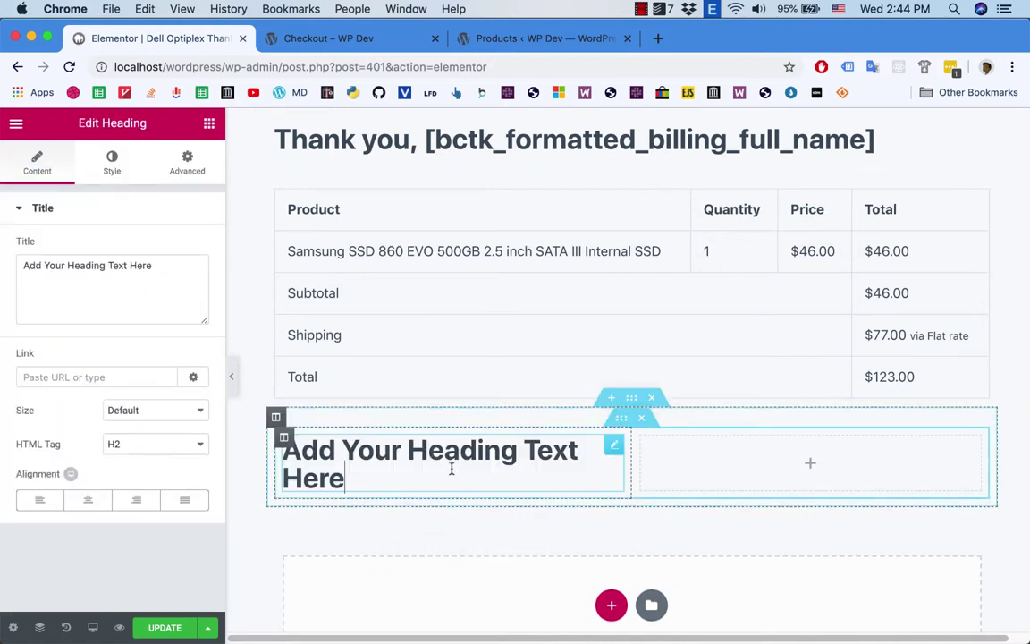
key("super+a")
type("Shi")
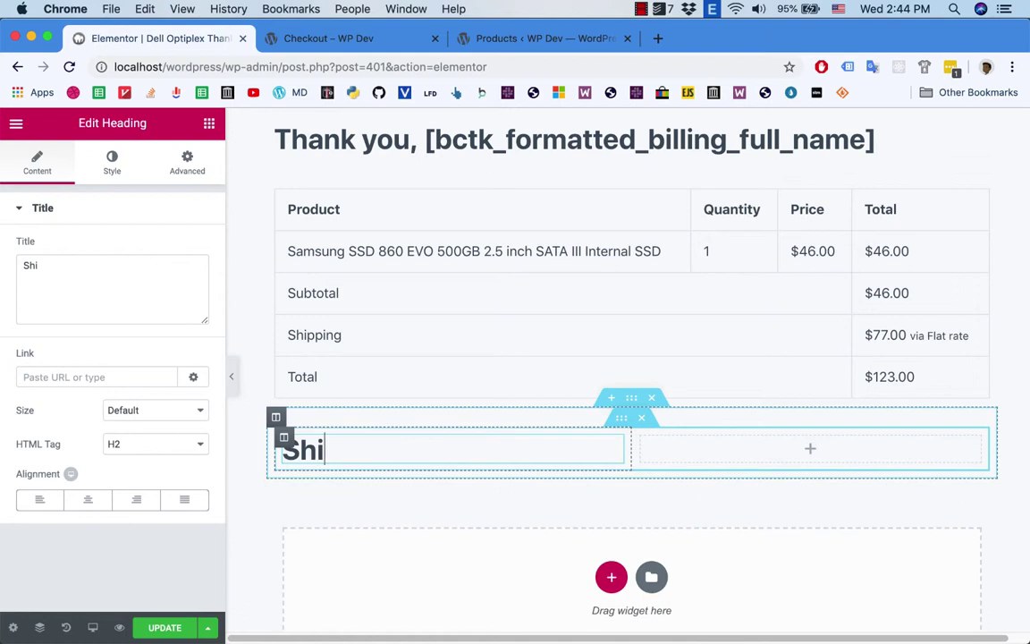
type("pping Adderss")
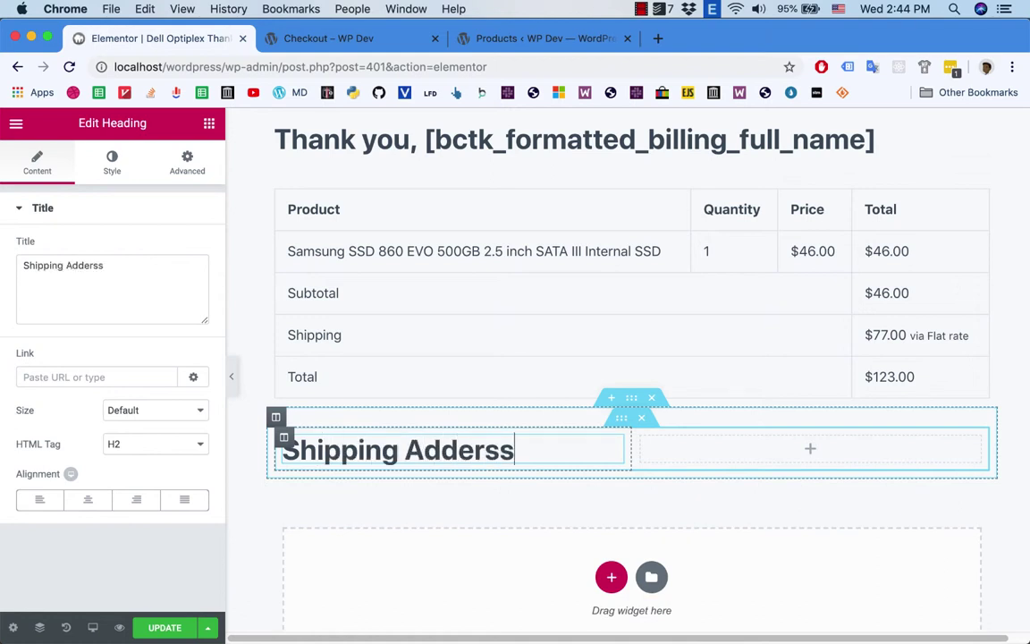
type("\\")
key("BackSpace")
key("BackSpace")
key("BackSpace")
key("BackSpace")
key("BackSpace")
type("ress")
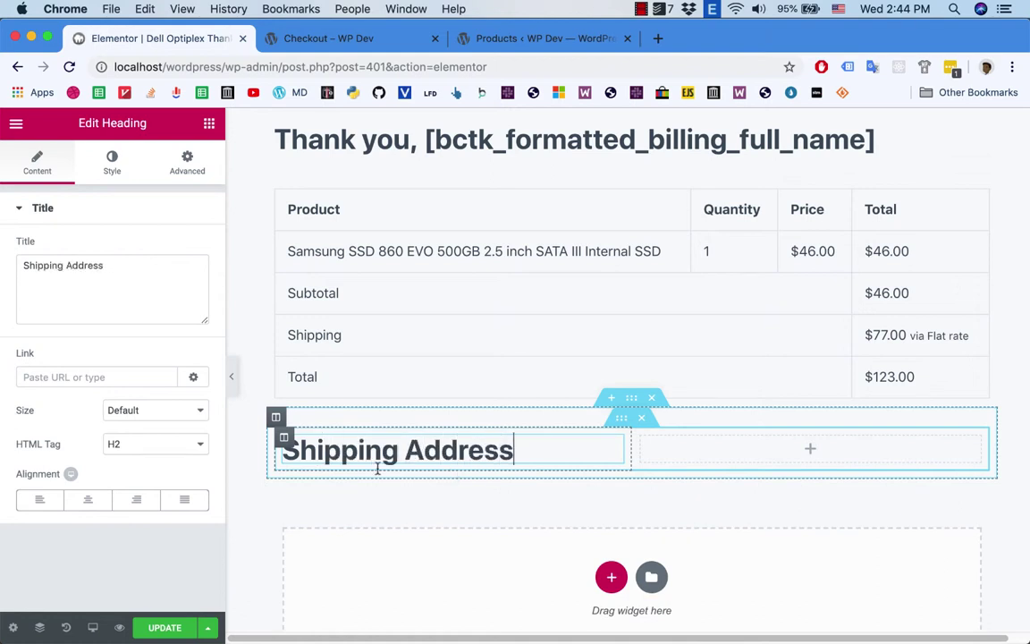
Step: Add a Text Editor widget under the Shipping Address heading
left_click(209, 123)
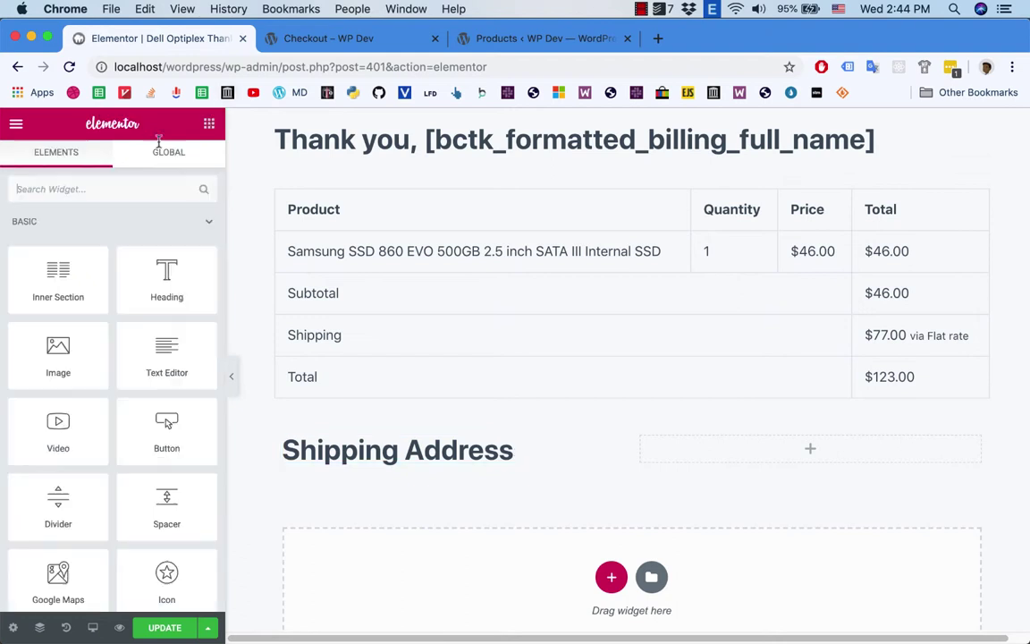
left_click_drag(166, 353, 367, 463)
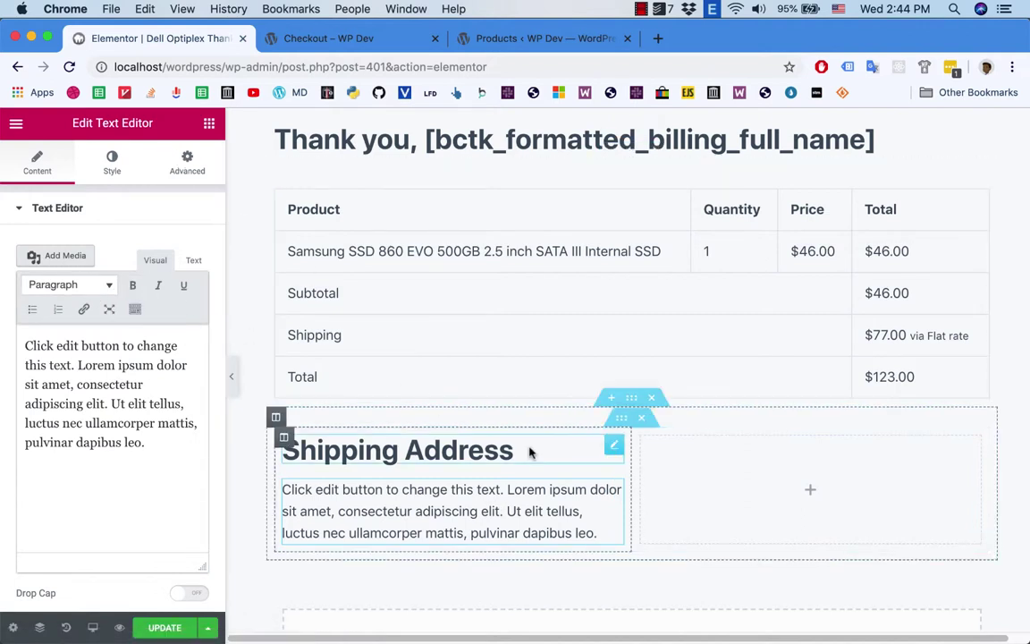
Step: Add a Heading widget to the inner section's second column and set its text to "Billing Address"
left_click(209, 125)
left_click_drag(152, 260, 827, 489)
double_click(745, 458)
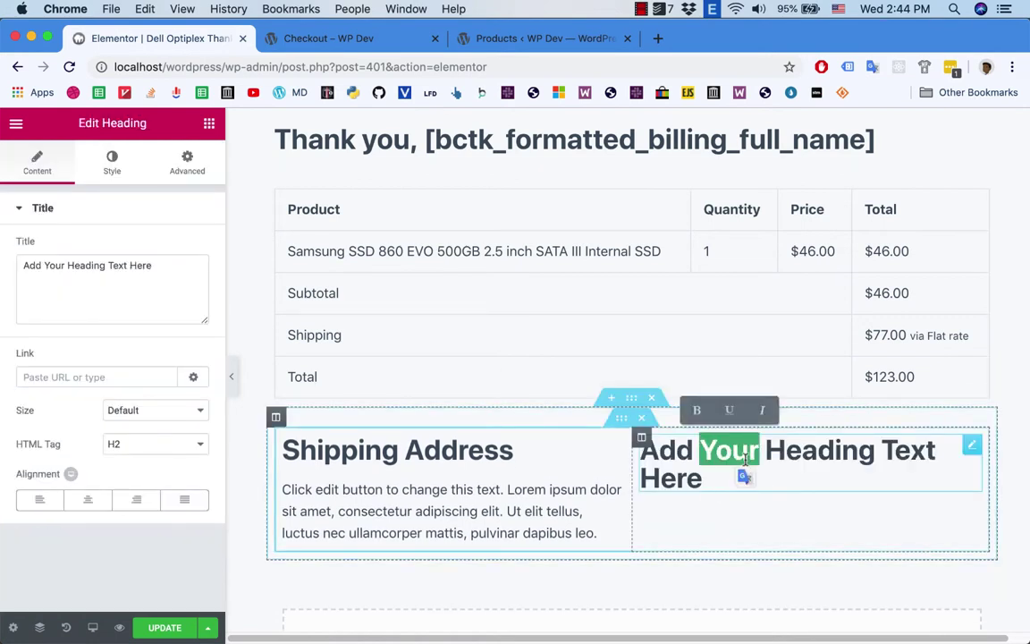
key("ctrl+a")
type("Billing")
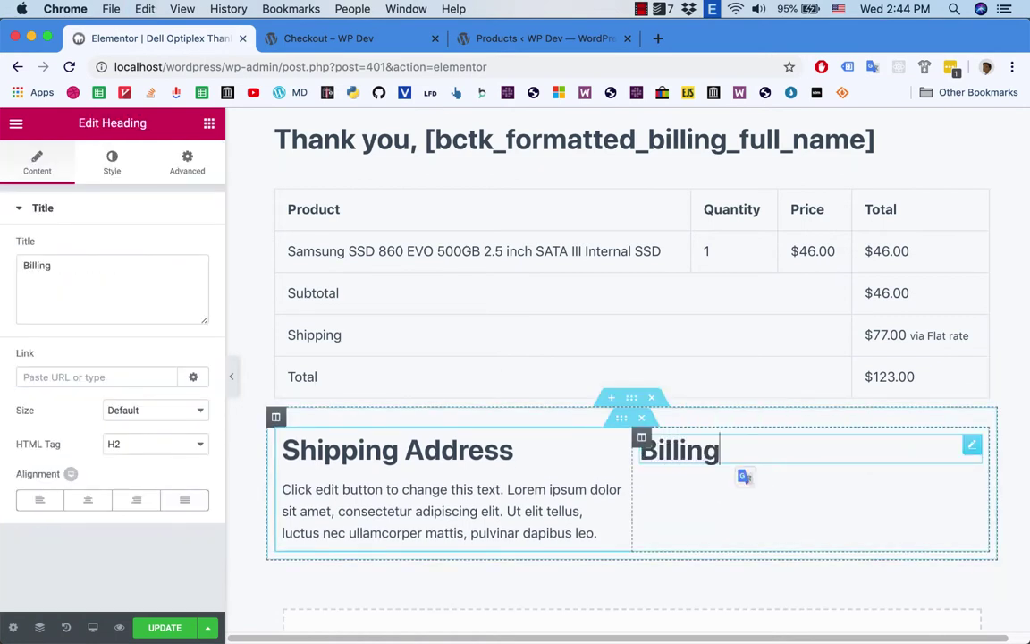
type(" Address")
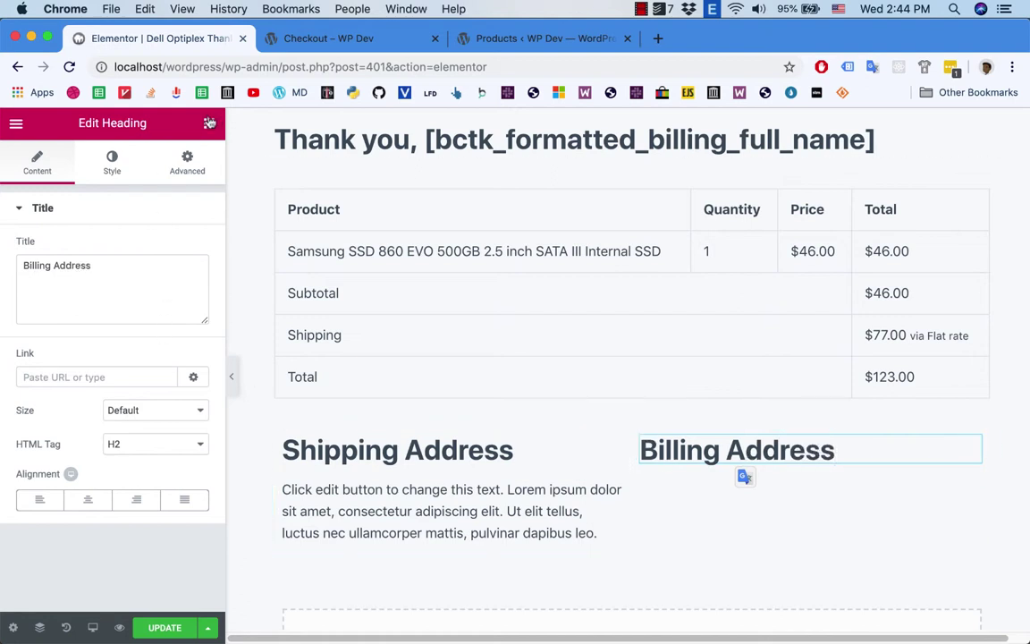
Step: Try to add a Text Editor widget under the Billing Address heading, and delete the misplaced widget
left_click(209, 123)
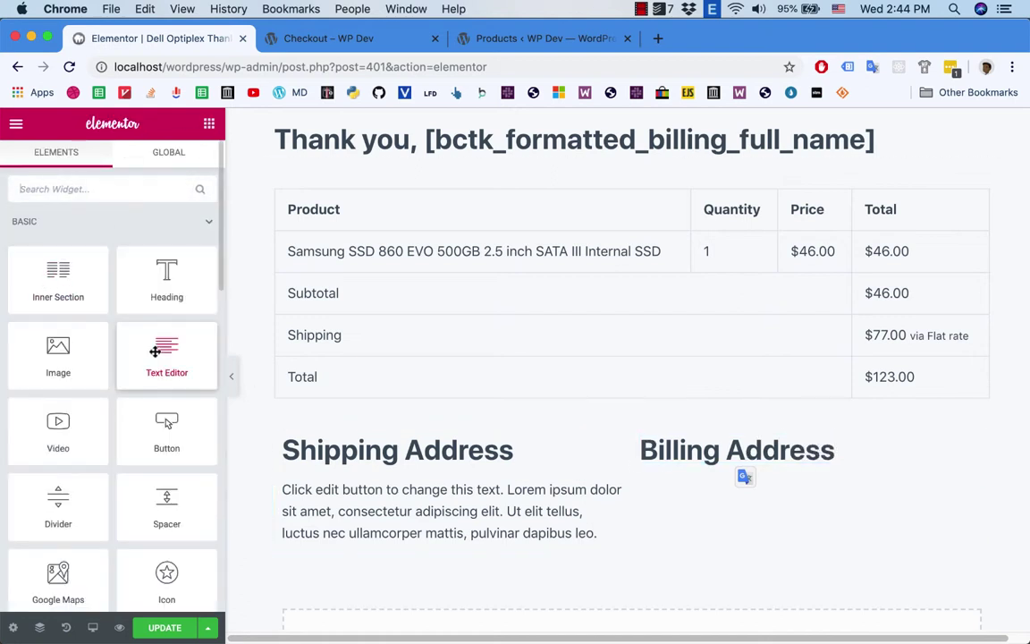
left_click_drag(154, 350, 586, 552)
scroll(515, 467, "down", 3)
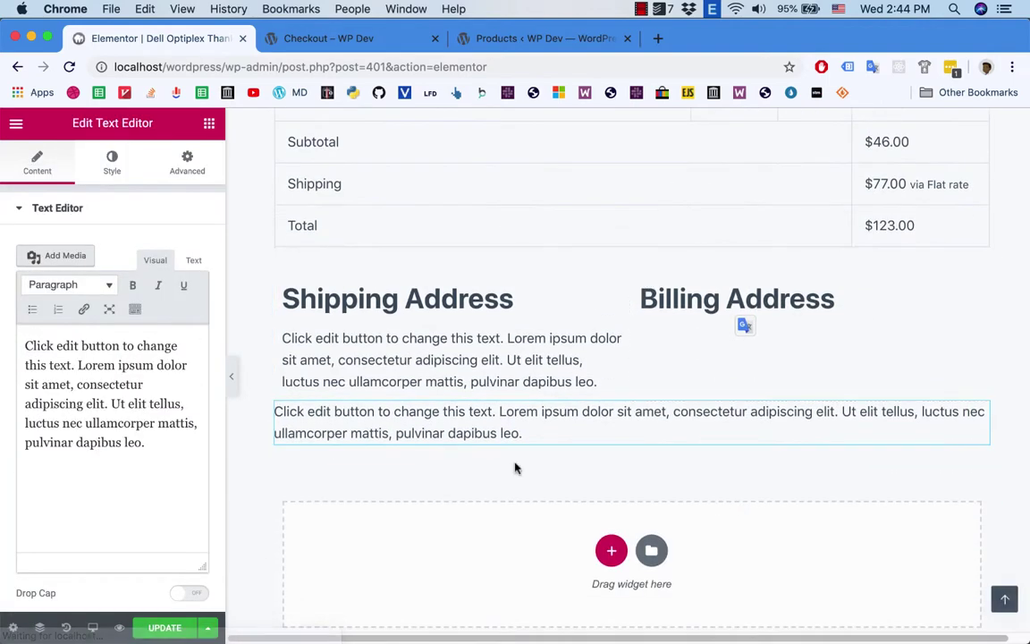
left_click_drag(389, 411, 603, 411)
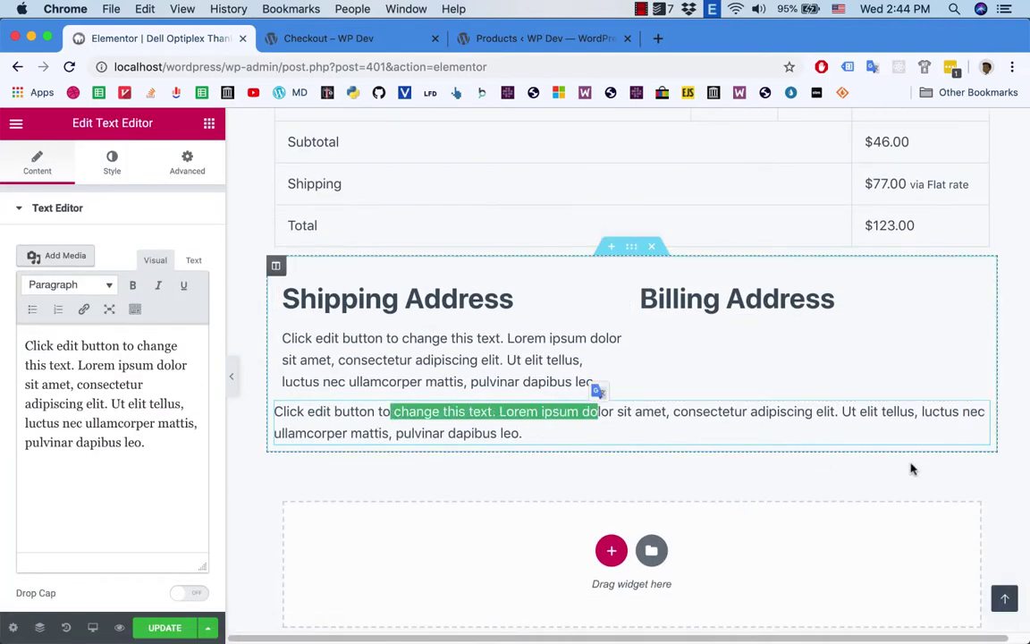
left_click(829, 412)
right_click(832, 414)
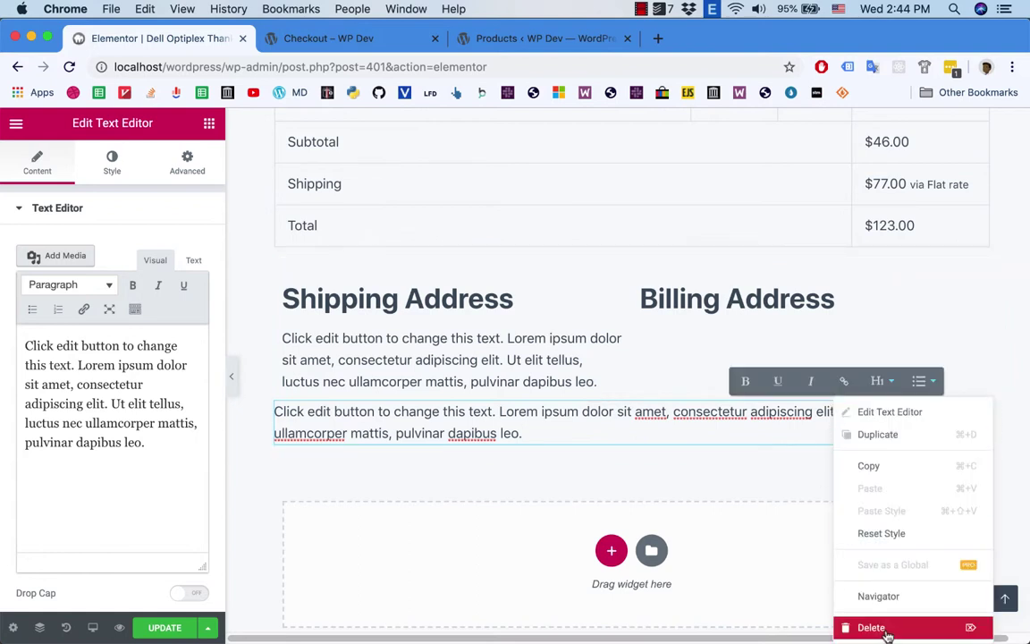
left_click(871, 625)
Step: Duplicate the text widget under the Shipping Address heading and delete the copy
left_click_drag(36, 271, 101, 287)
left_click_drag(139, 347, 76, 204)
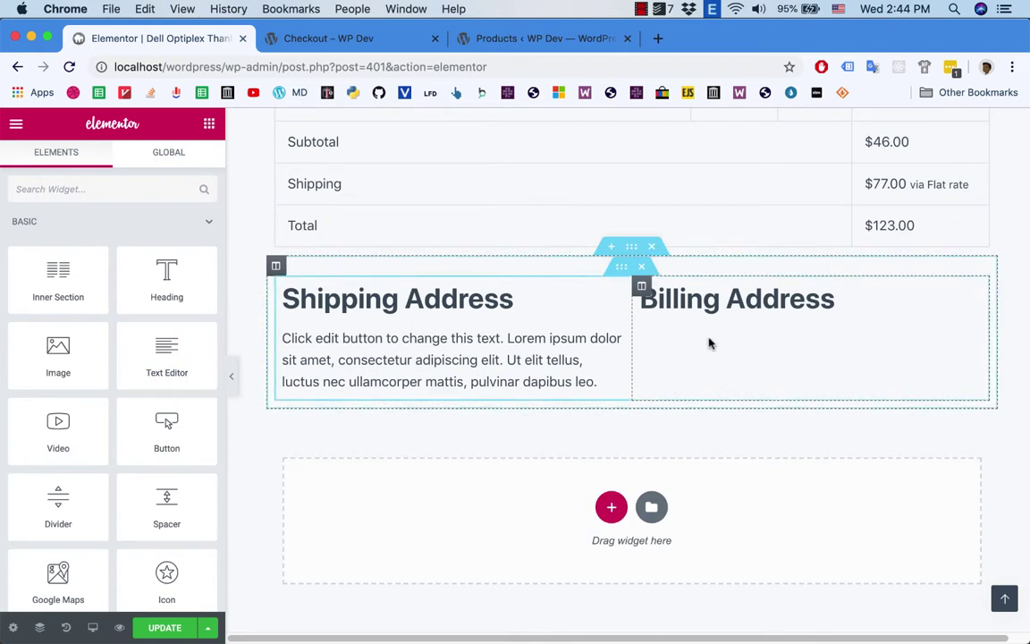
right_click(725, 343)
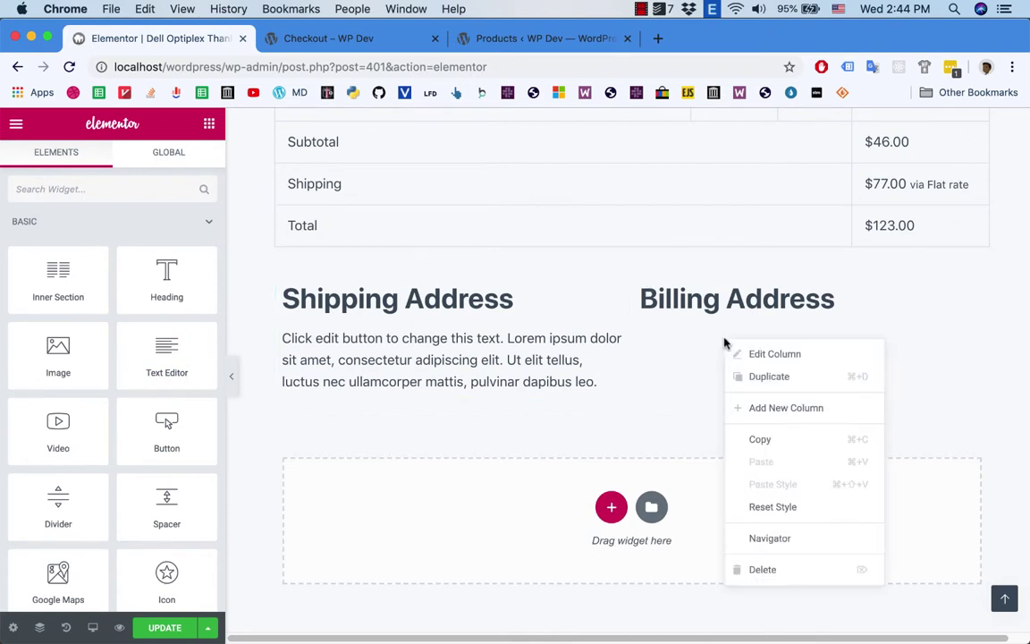
left_click(651, 340)
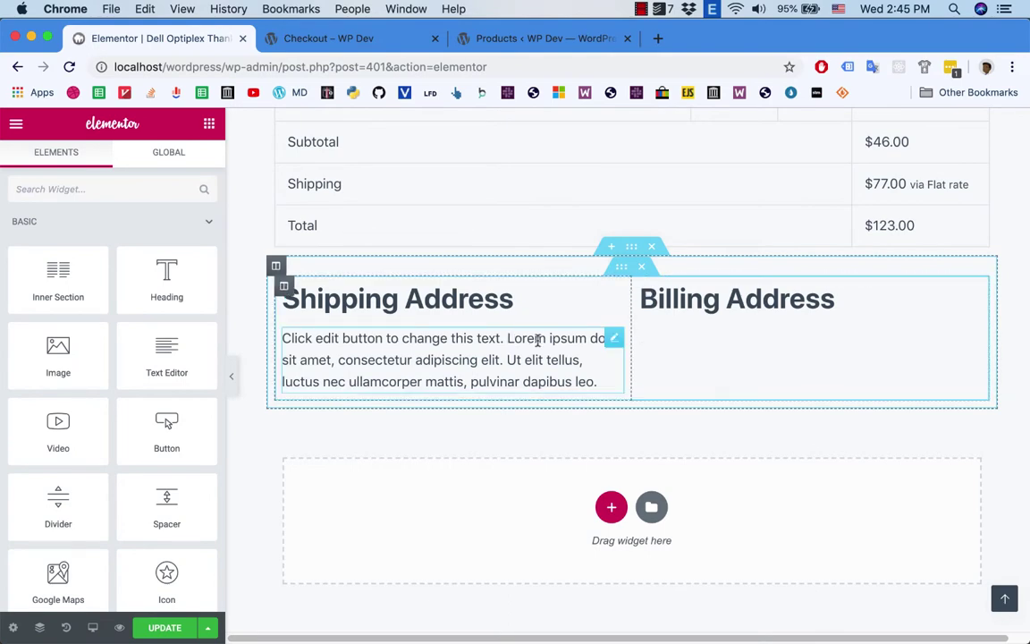
right_click(506, 344)
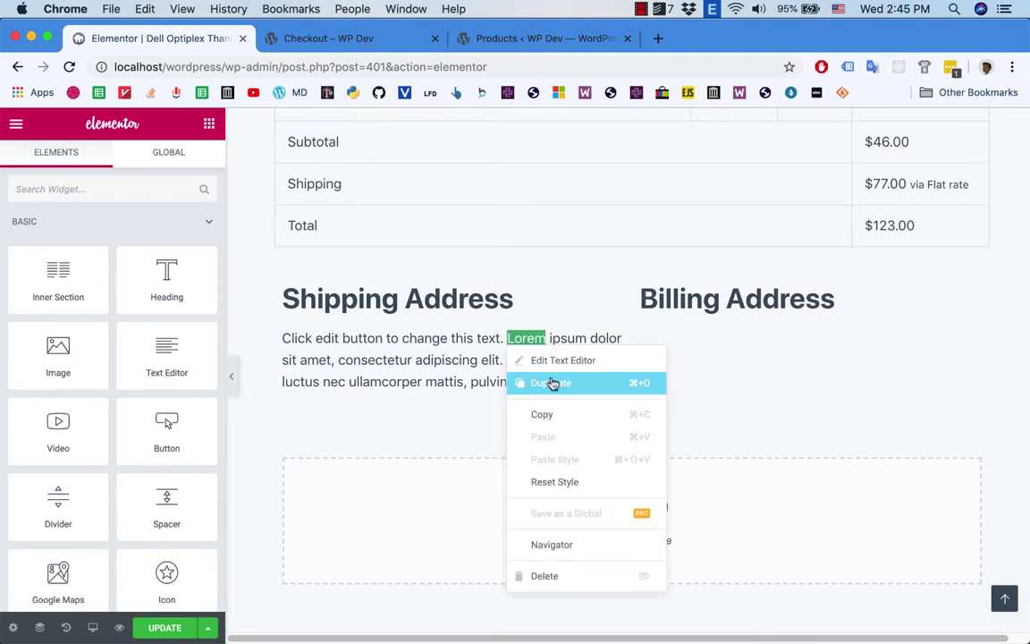
left_click(554, 383)
left_click_drag(470, 422, 534, 434)
left_click(442, 420)
right_click(442, 420)
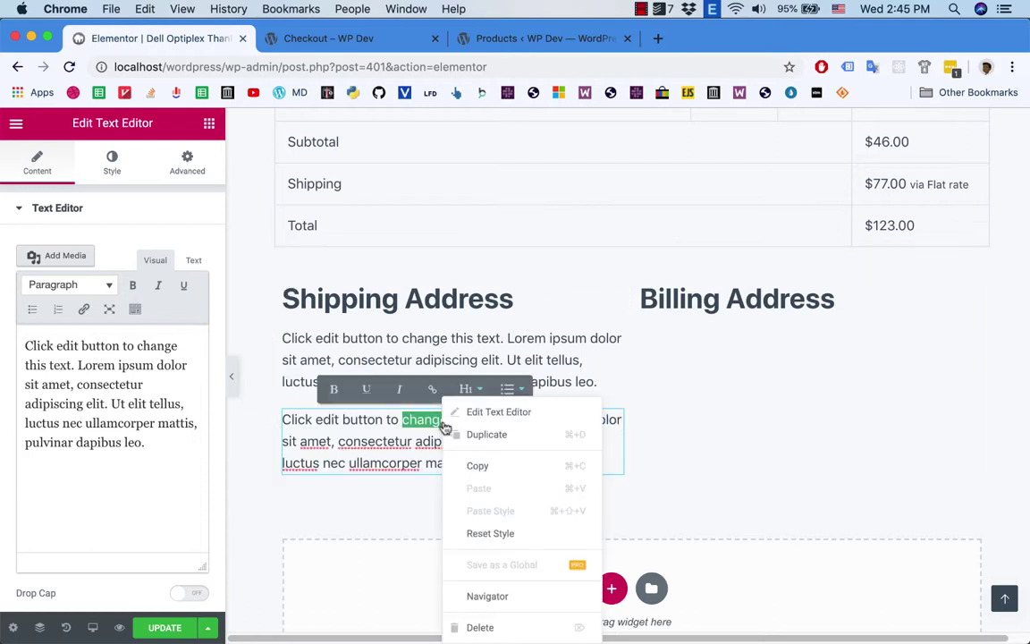
left_click(482, 627)
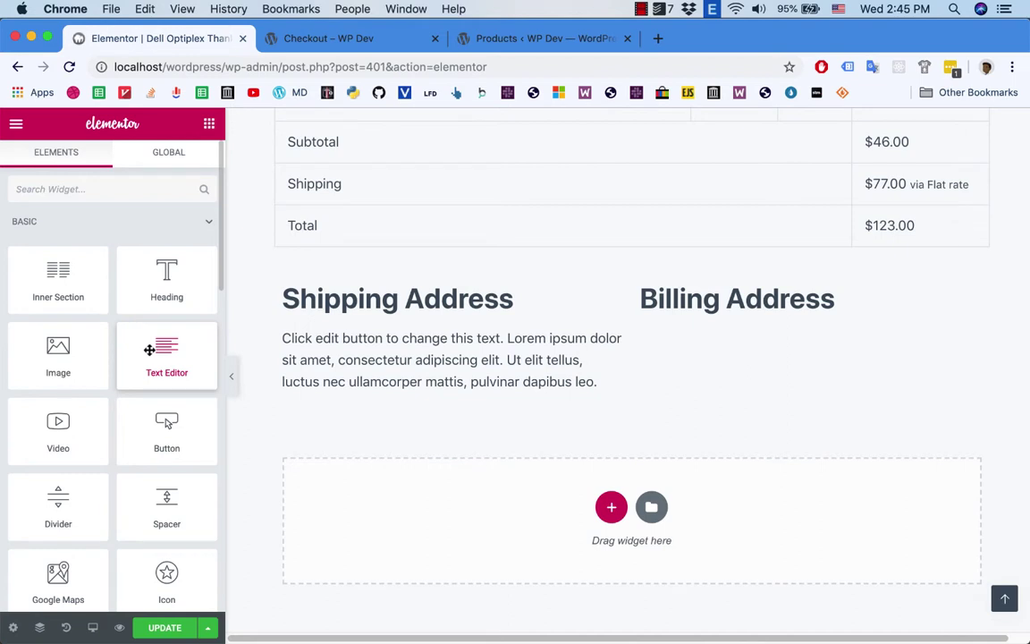
Step: Add a Text Editor widget under the Billing Address heading and replace its placeholder text with [bctk_formatted_billing_address]
left_click_drag(148, 350, 740, 338)
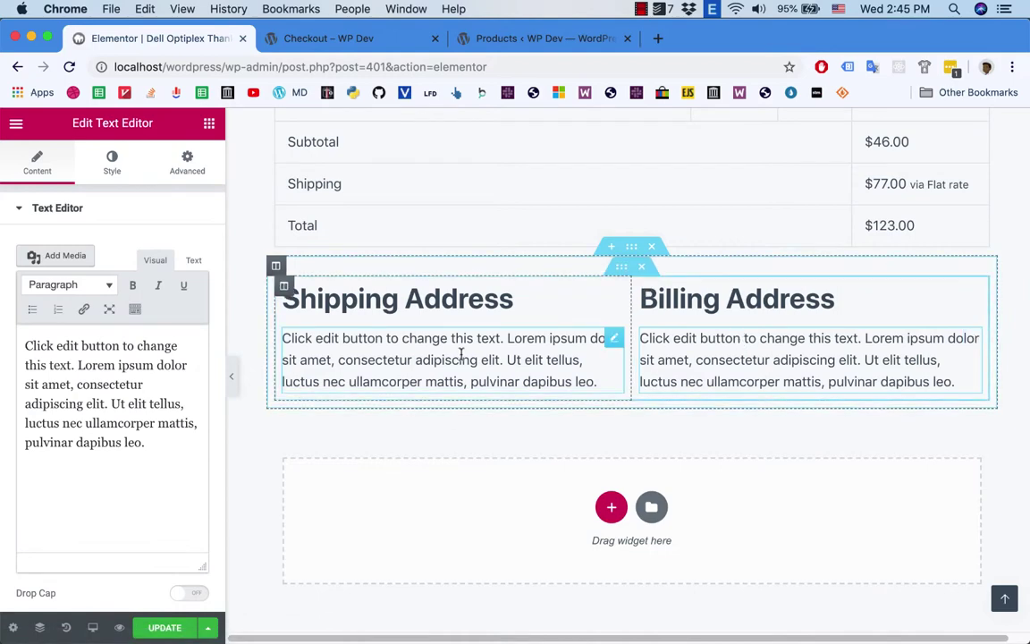
key("super+Tab")
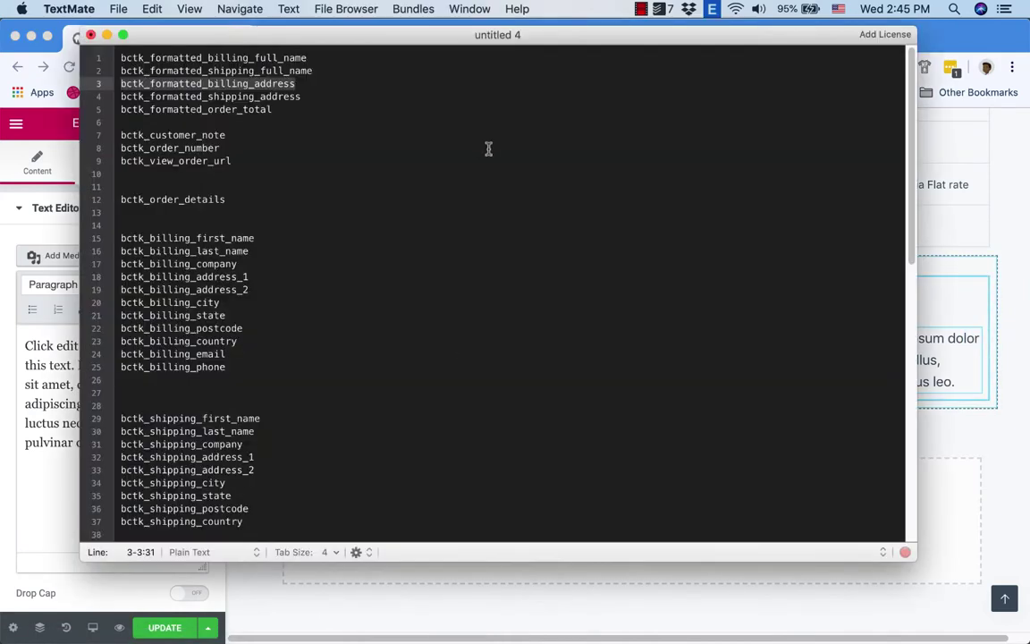
left_click(921, 356)
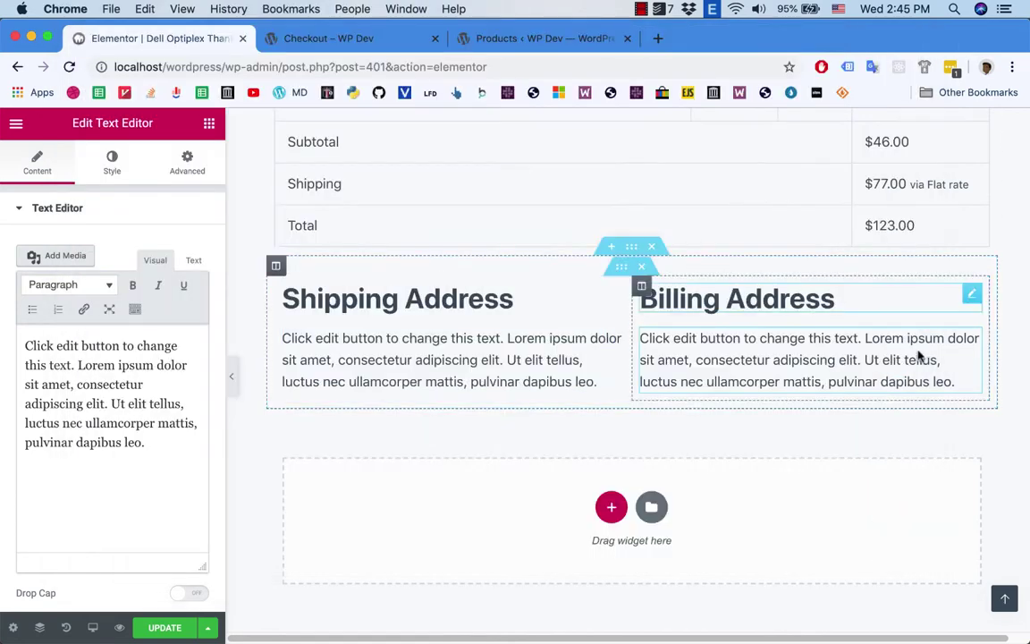
double_click(804, 357)
double_click(889, 359)
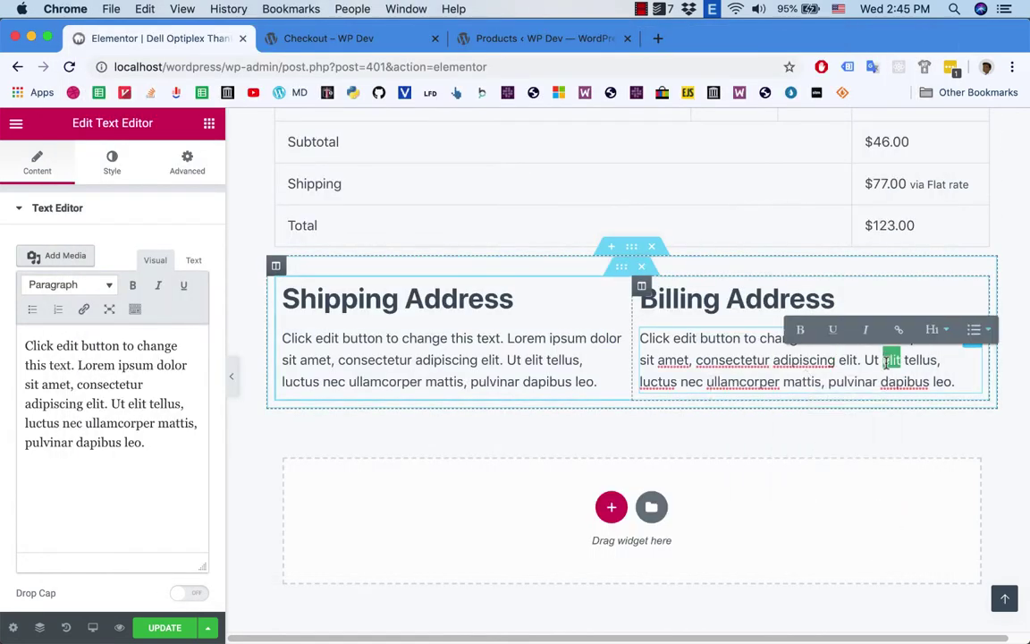
key("super+a")
key("BackSpace")
type("[")
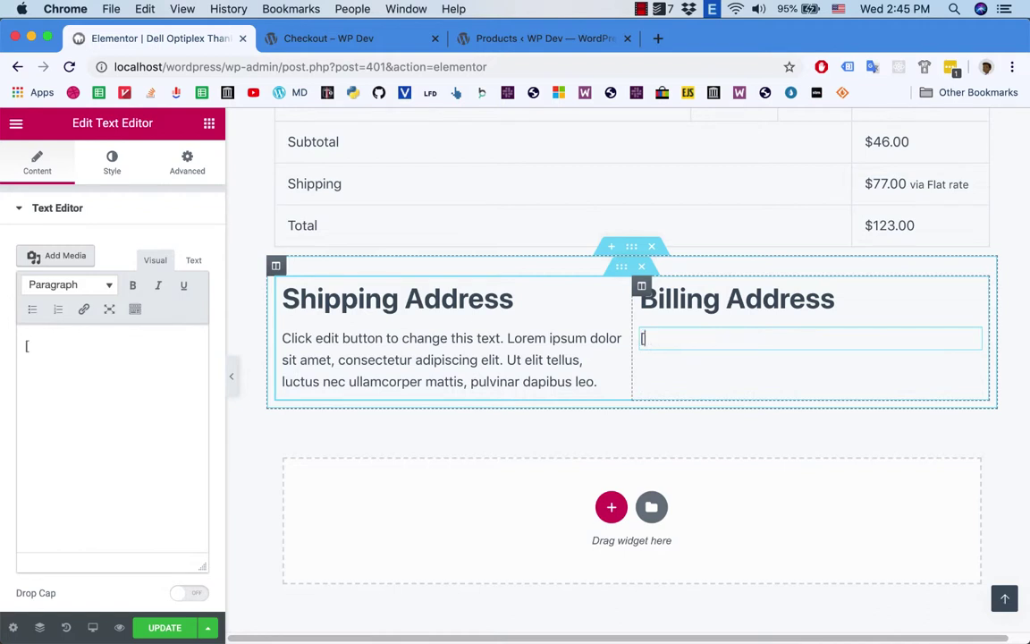
type("bctk_formatted_billing_address]")
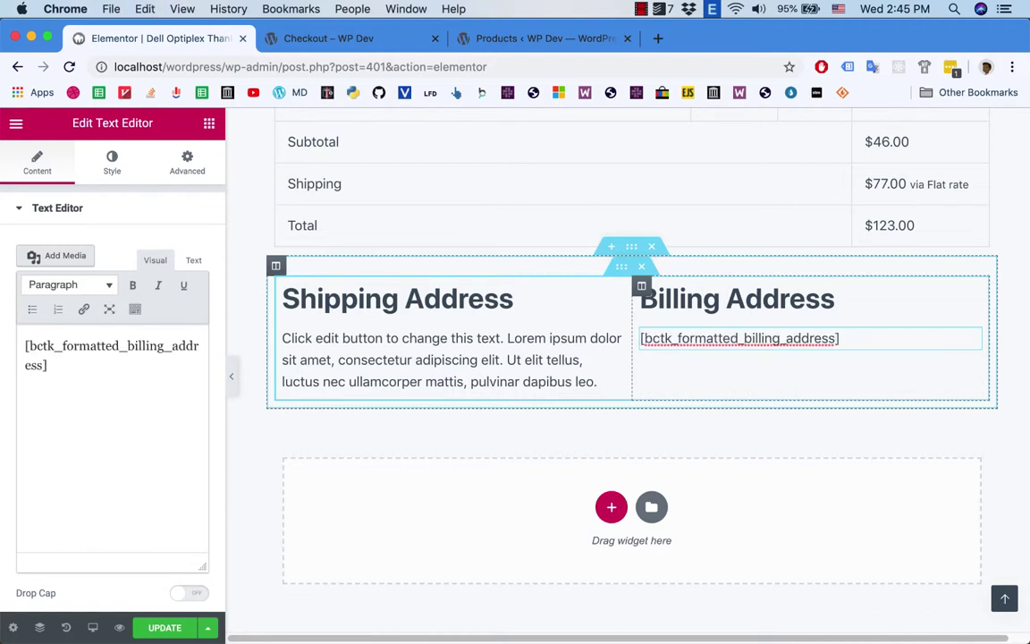
left_click(913, 369)
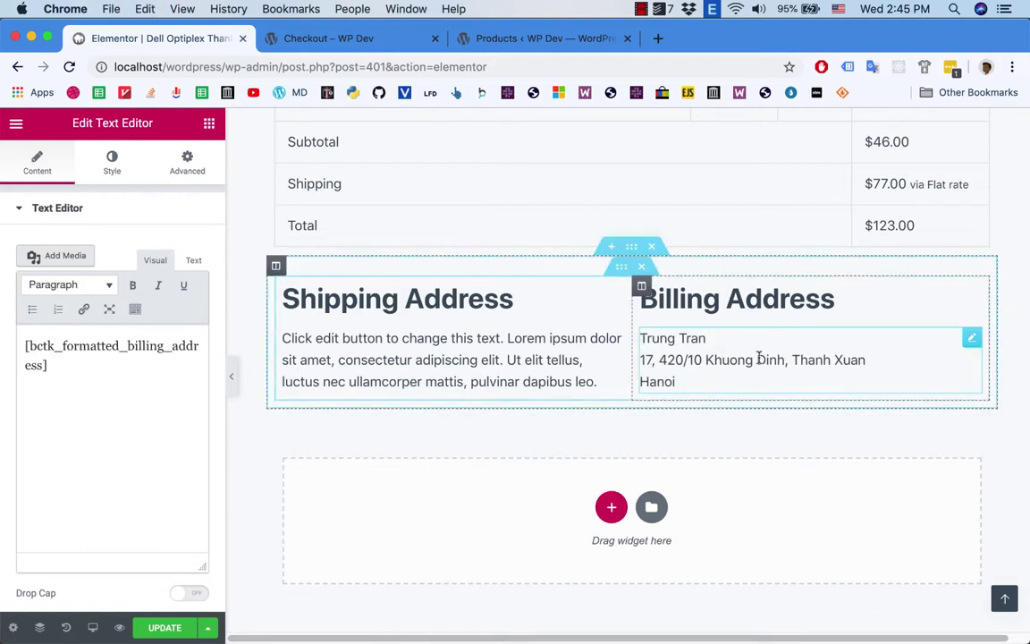
Step: Copy bctk_formatted_shipping_address from the TextMate list and replace the placeholder under Shipping Address with [bctk_formatted_shipping_address]
key("super+Tab")
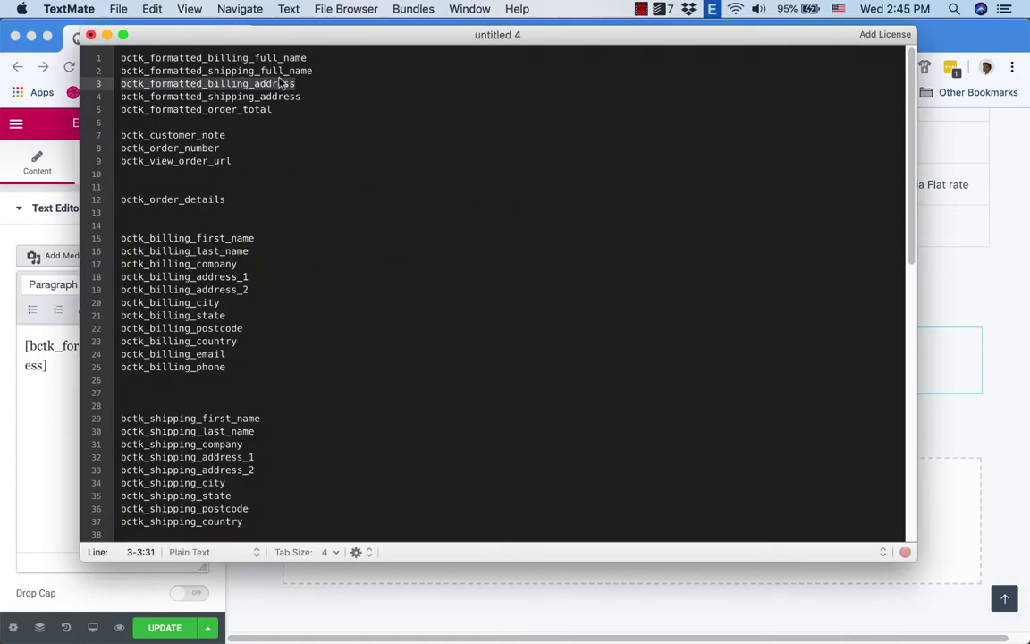
double_click(250, 99)
key("super+c")
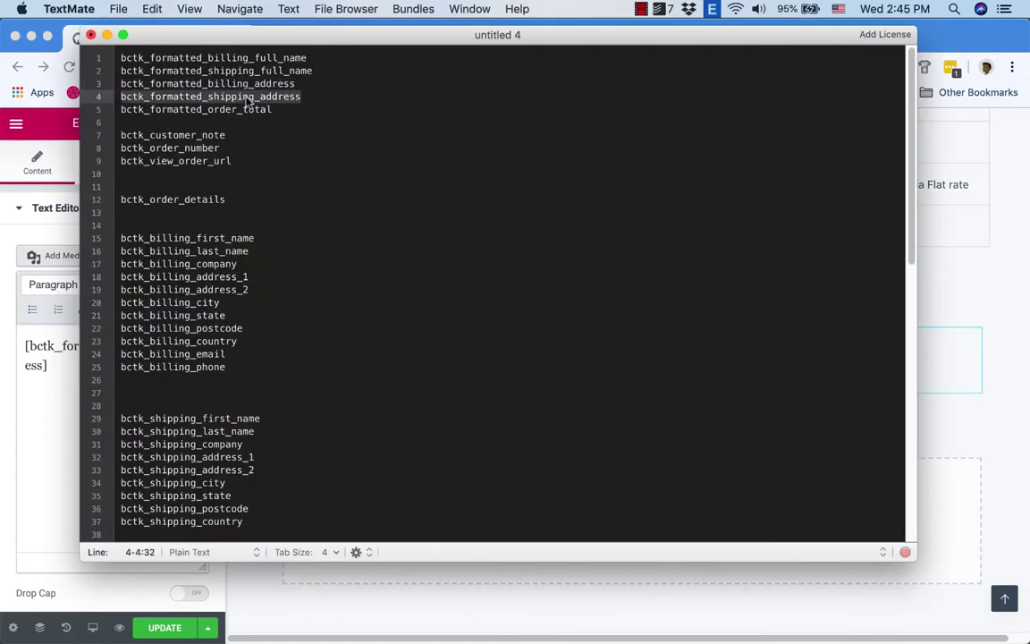
key("super+Tab")
triple_click(458, 345)
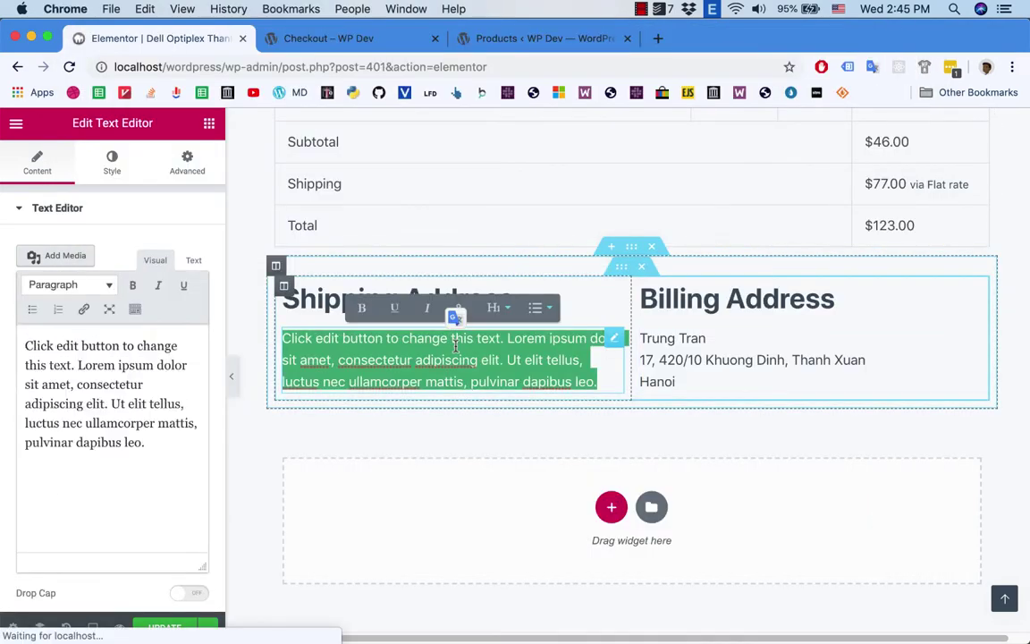
type("[")
key("super+v")
type("]")
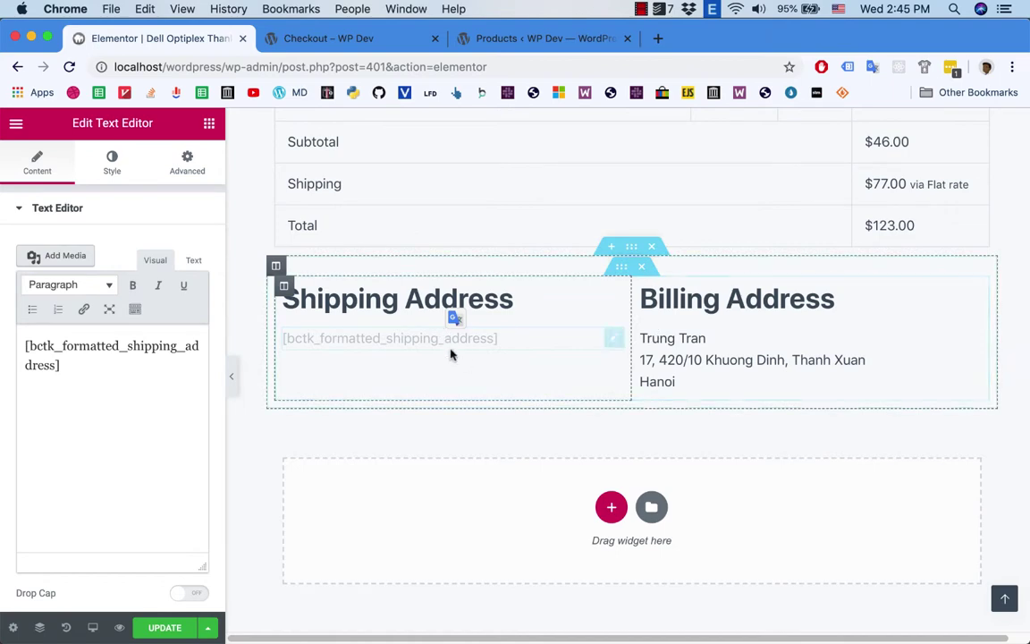
Step: Switch to TextMate, look through the shortcode list and select bctk_order_number
key("super+Tab")
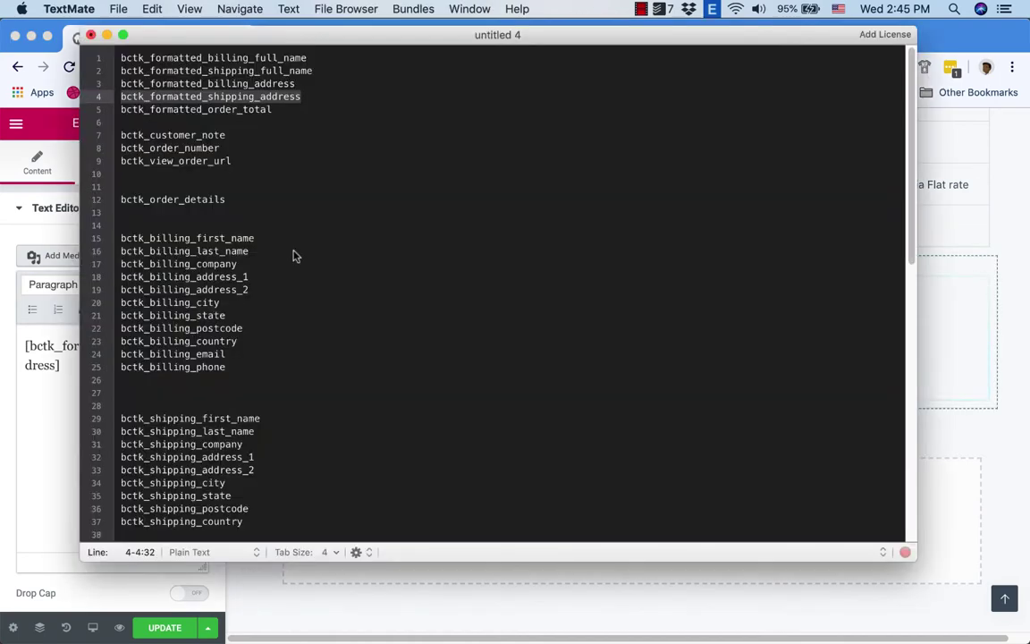
scroll(311, 259, "down", 10)
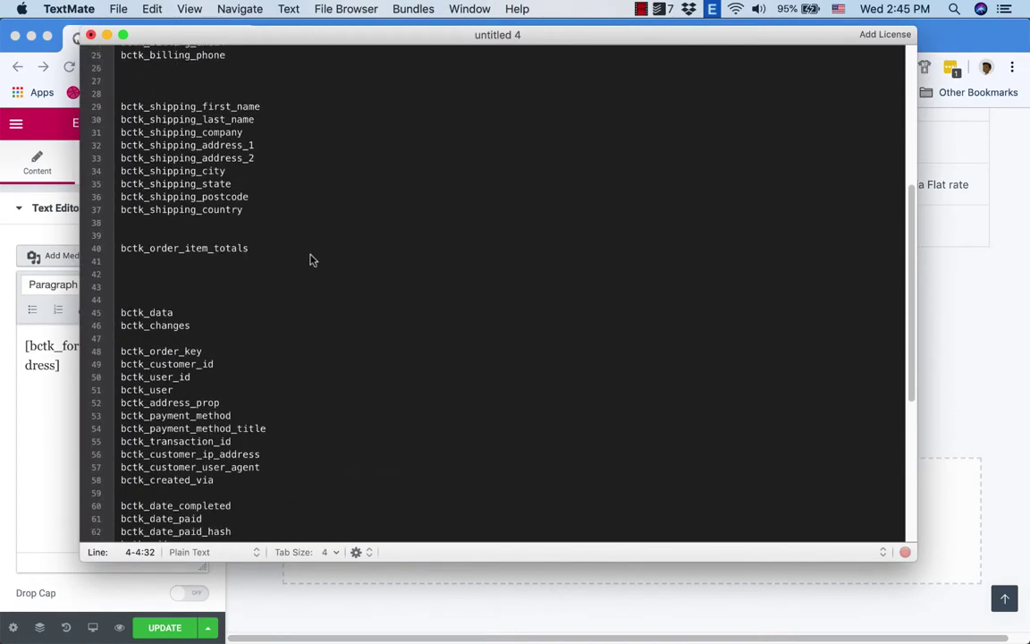
scroll(312, 259, "up", 2)
scroll(312, 259, "up", 10)
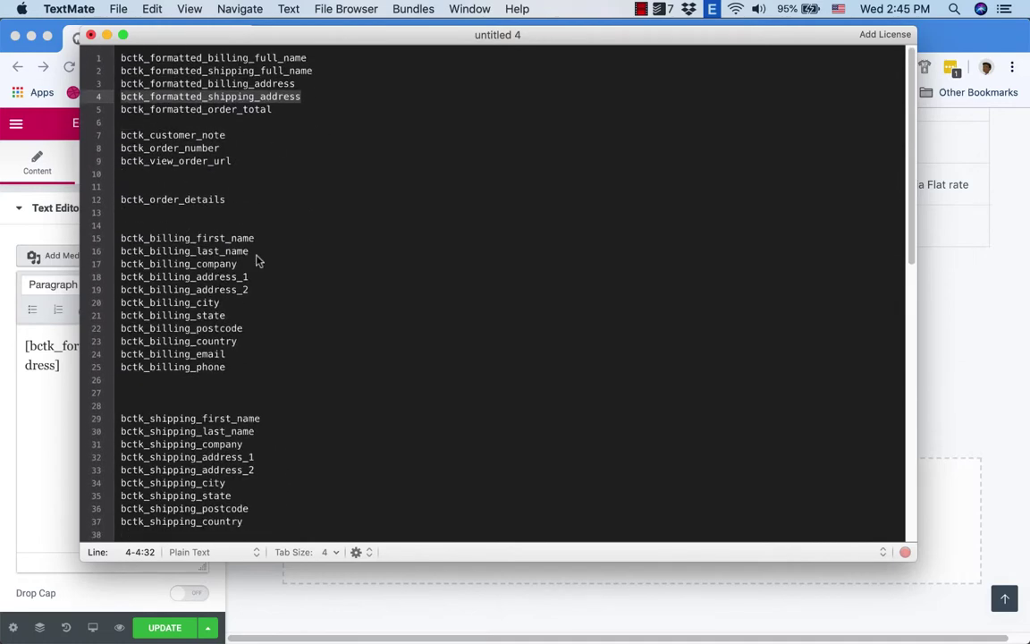
left_click(197, 147)
double_click(181, 149)
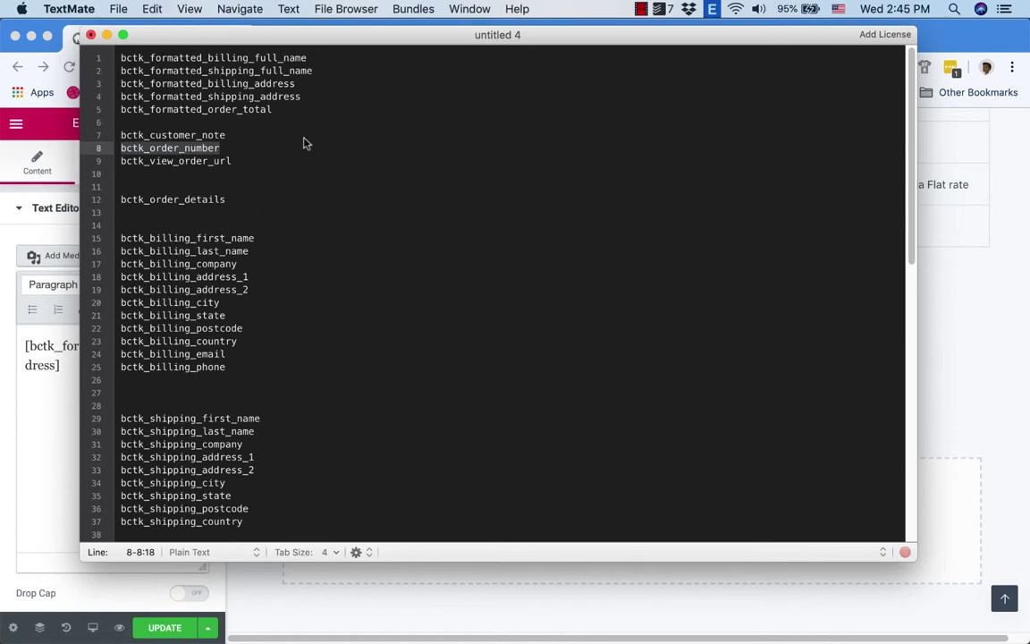
Step: Switch back to Chrome and add a two-column Inner Section widget below the shipping and billing address columns
key("super+Tab")
scroll(551, 287, "down", 3)
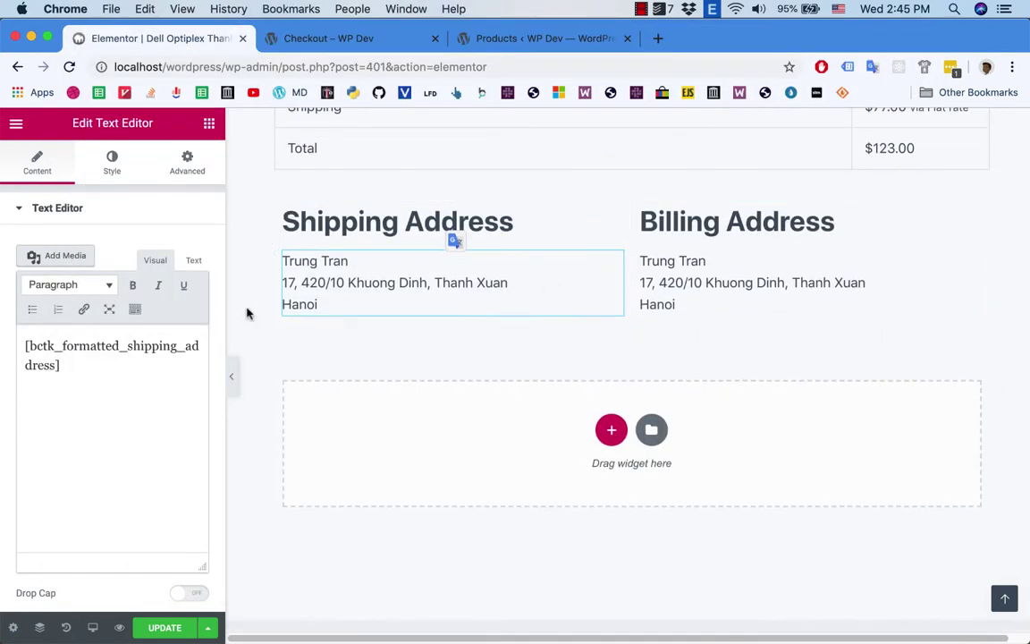
left_click(209, 124)
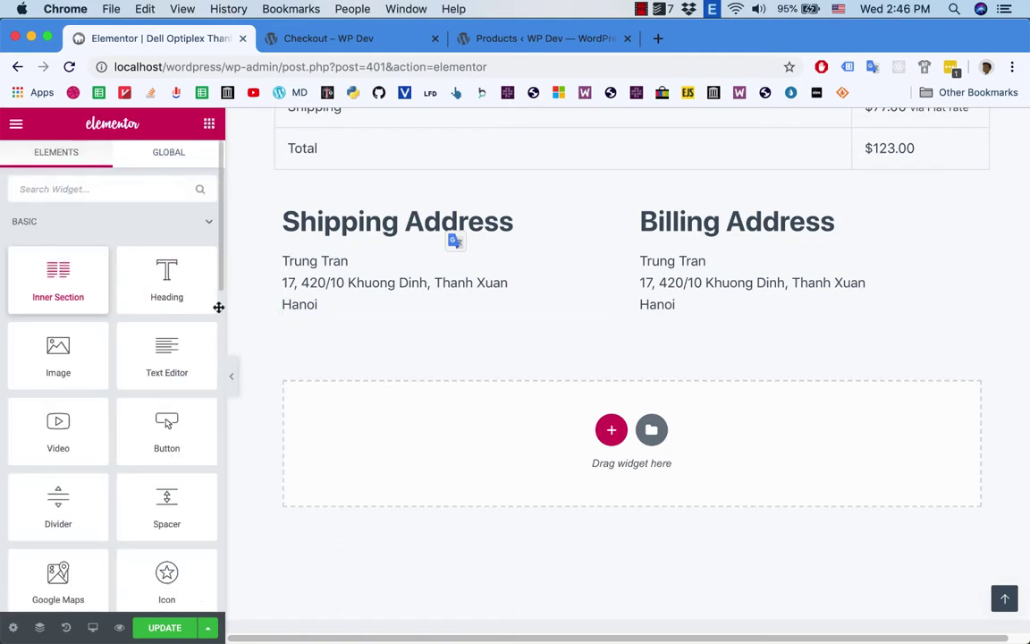
left_click_drag(42, 294, 504, 485)
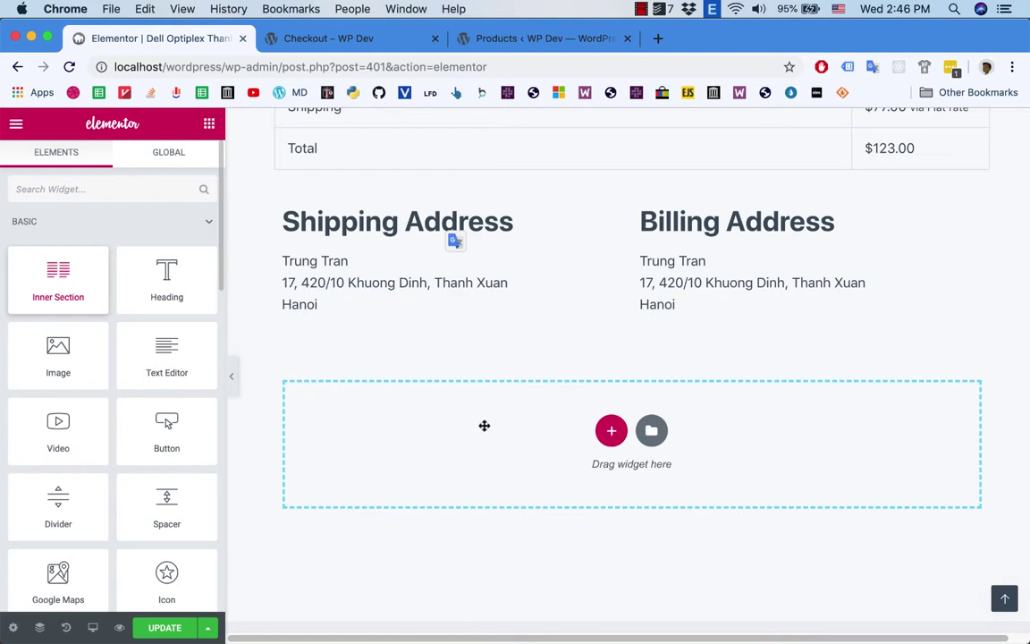
left_click_drag(457, 430, 456, 430)
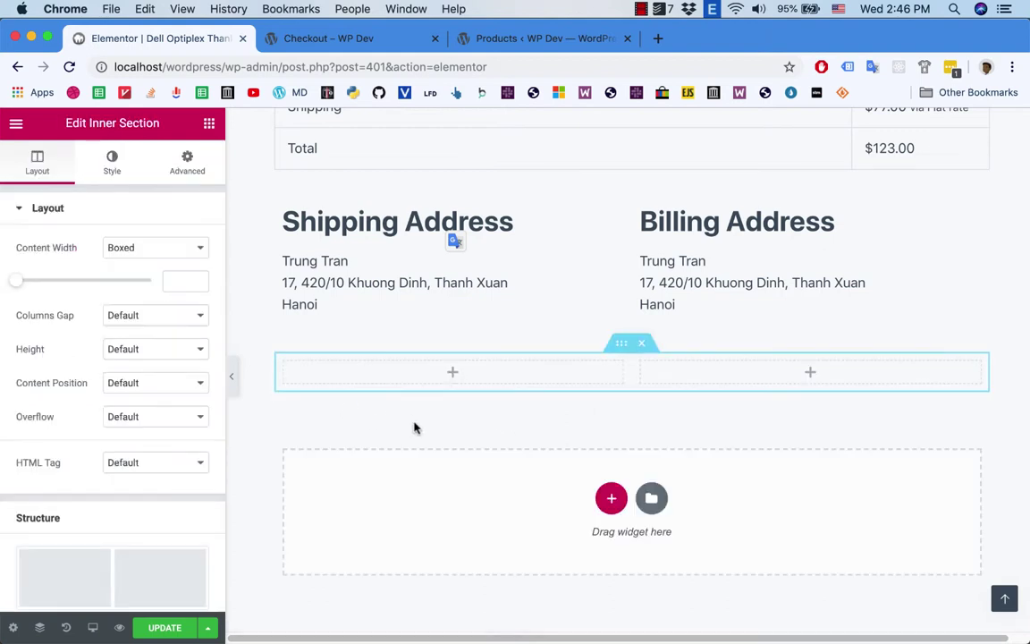
Step: Add a Text Editor widget to the new inner section's first column, reading Order number: [bctk_order_number], copying the shortcode name from TextMate
left_click(209, 124)
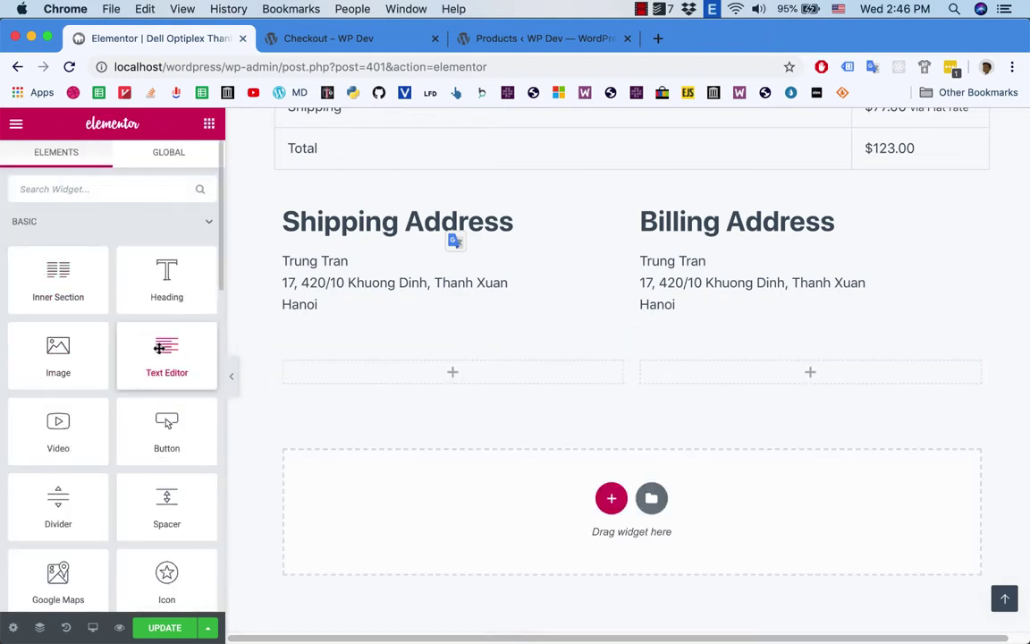
left_click_drag(172, 350, 414, 375)
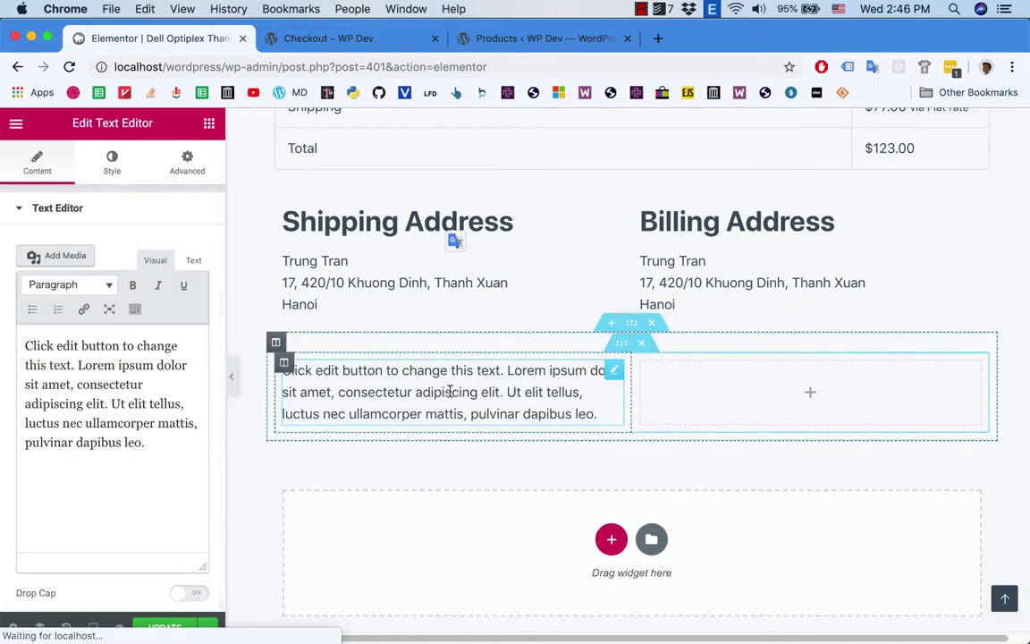
key("super+Tab")
key("super+c")
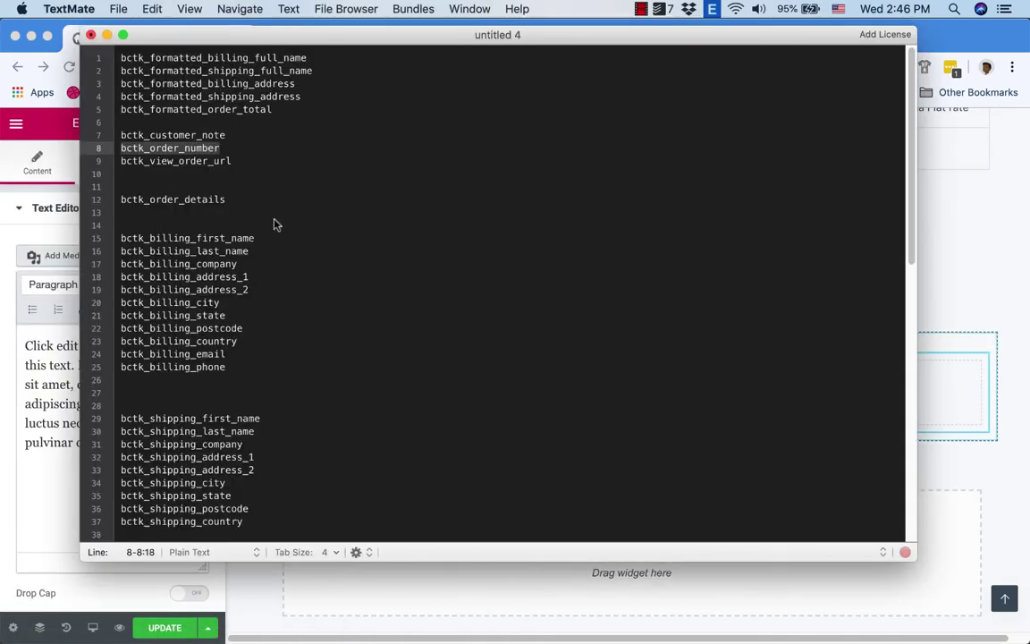
key("super+Tab")
key("super+a")
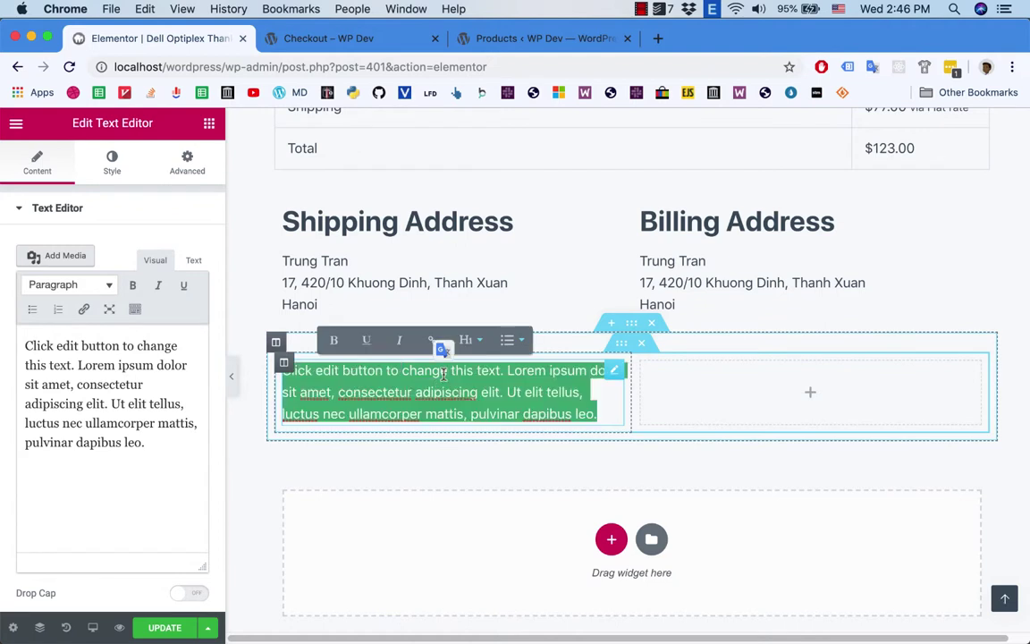
type("Order num")
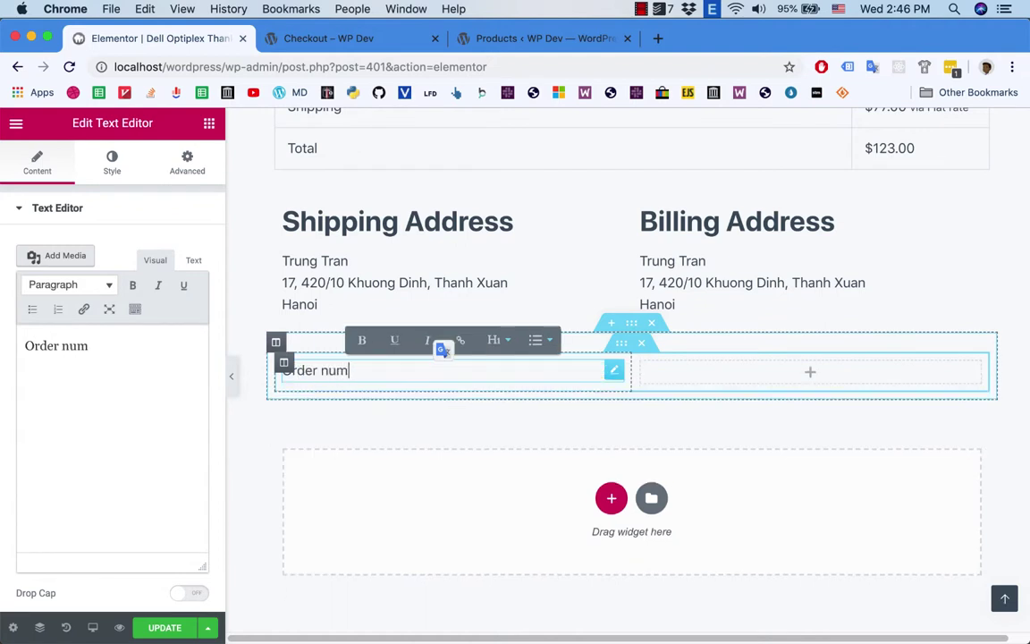
type("ber: [bctk_order_number")
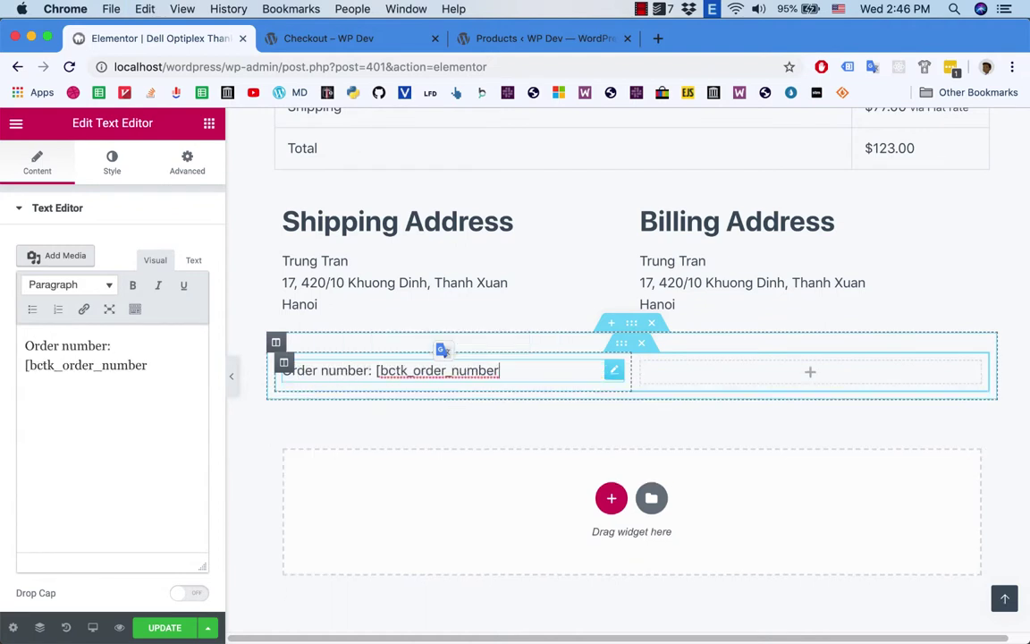
left_click(490, 422)
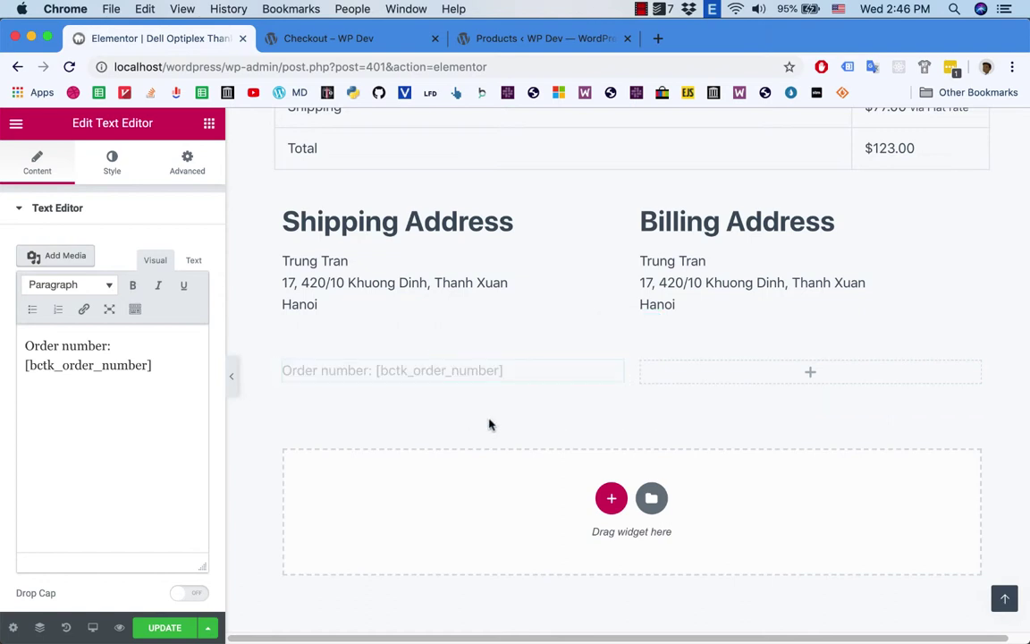
Step: Switch to TextMate, copy bctk_view_order_url from the shortcode list and switch back to Chrome
key("super+Tab")
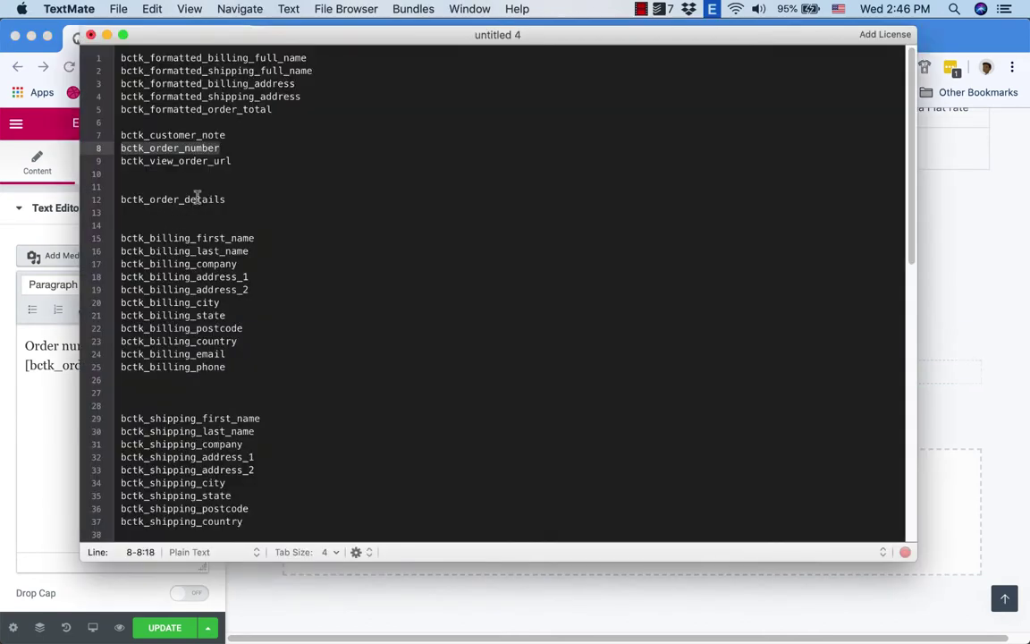
double_click(208, 163)
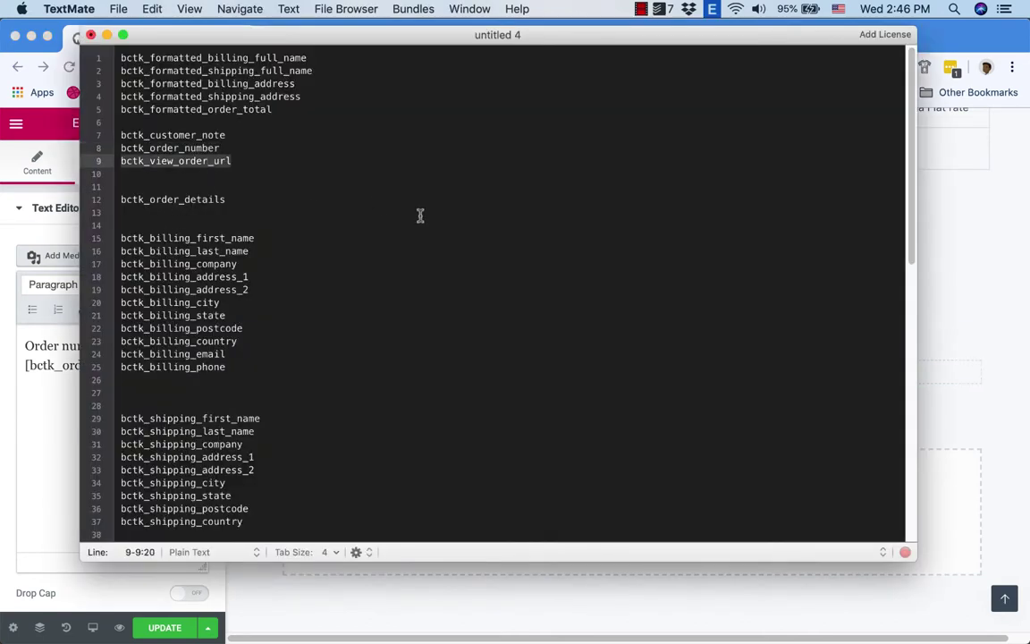
key("super+Tab")
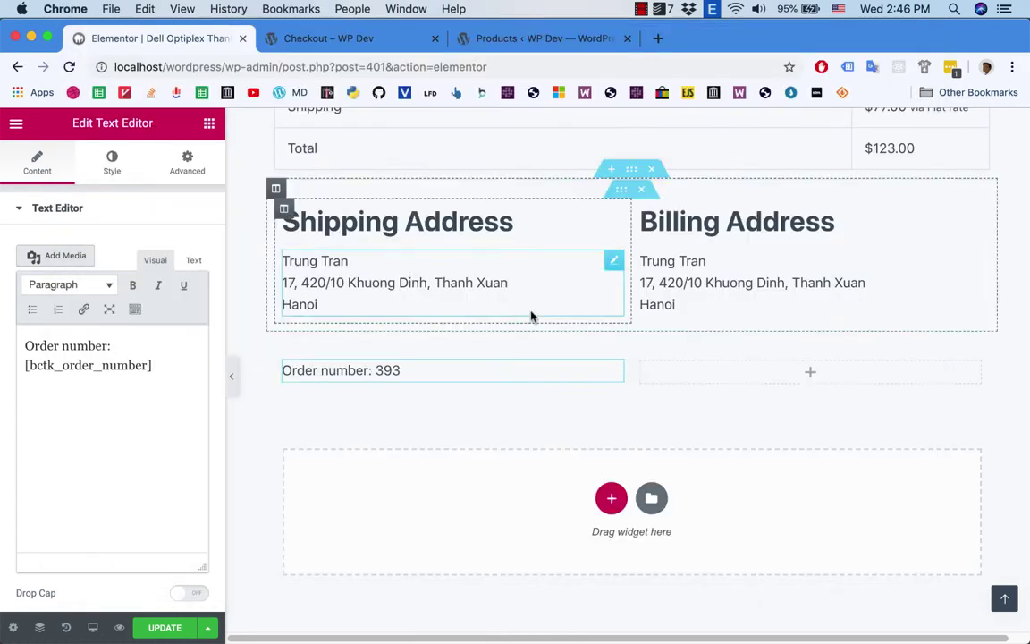
Step: Add a Text Editor widget to the empty column beside the order number and replace its placeholder with Order URL: [bctk_view_order_url]
left_click(726, 375)
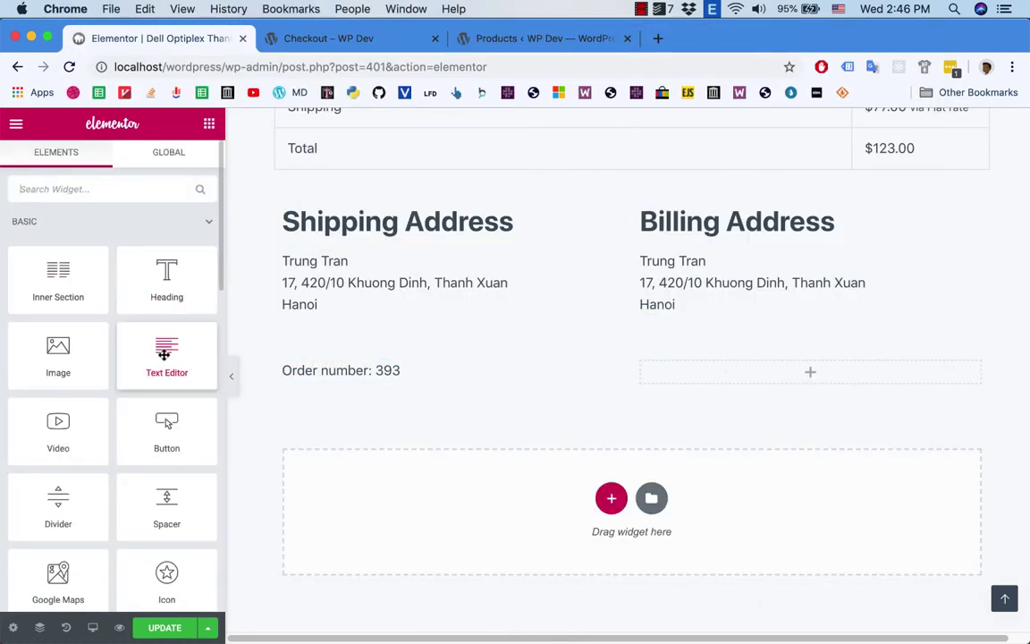
left_click_drag(158, 350, 786, 375)
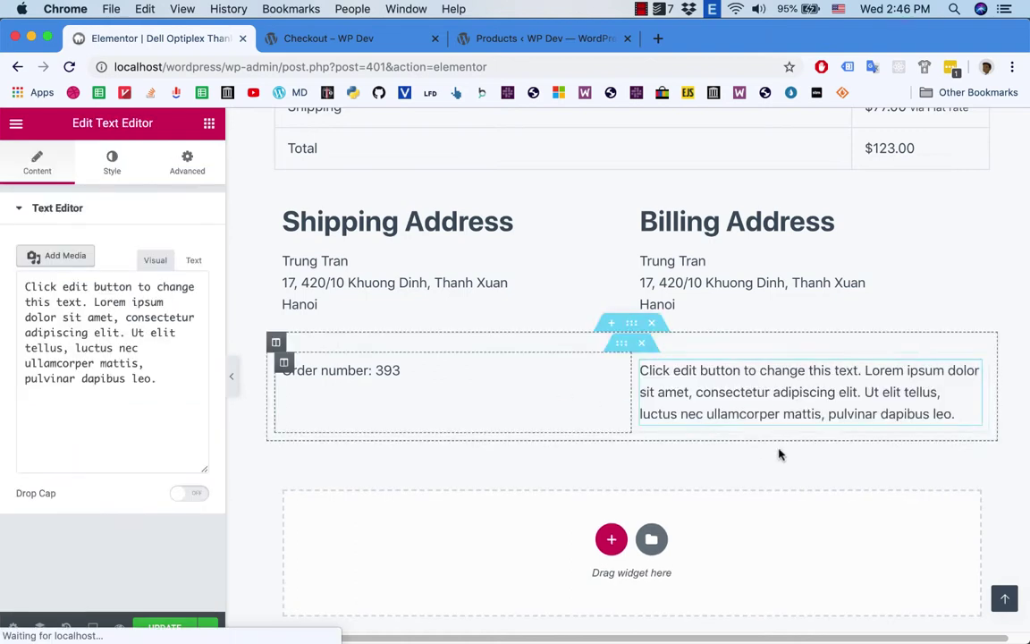
double_click(769, 411)
key("super+a")
type("Order")
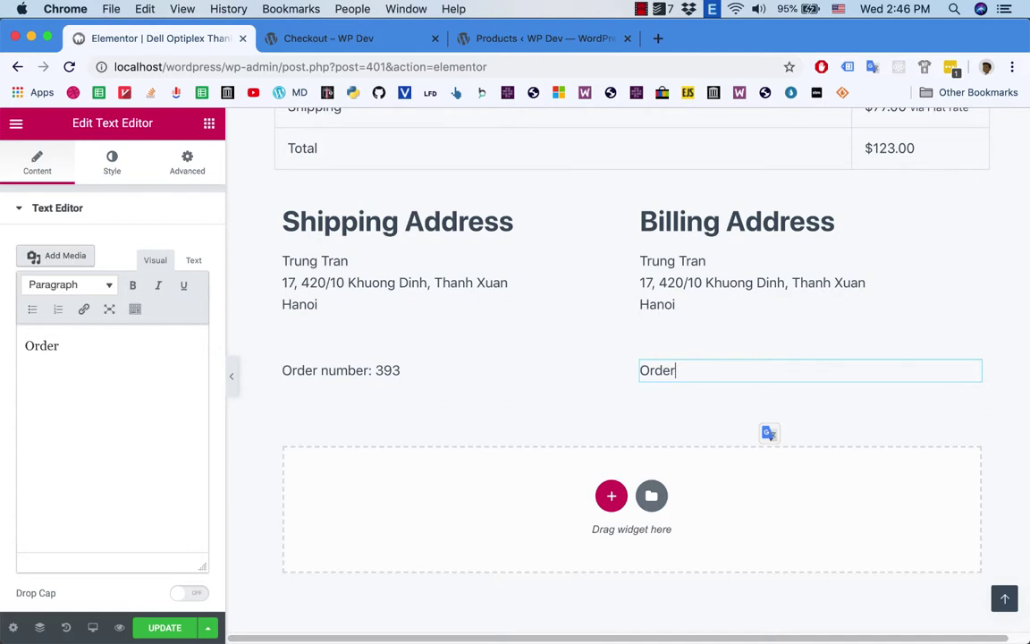
type(" URL")
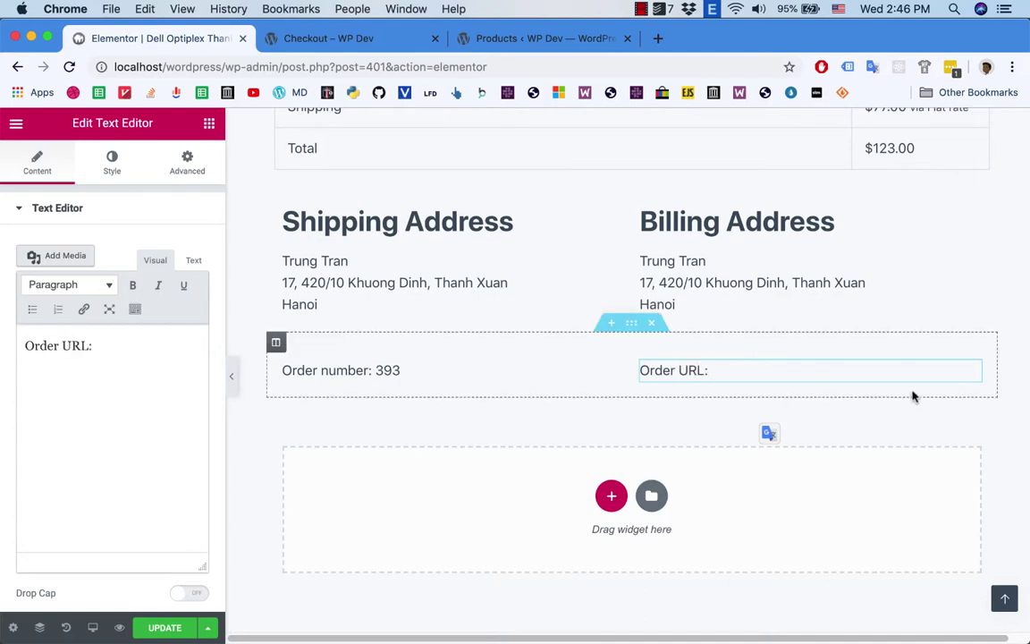
type(": [")
key("cmd+v")
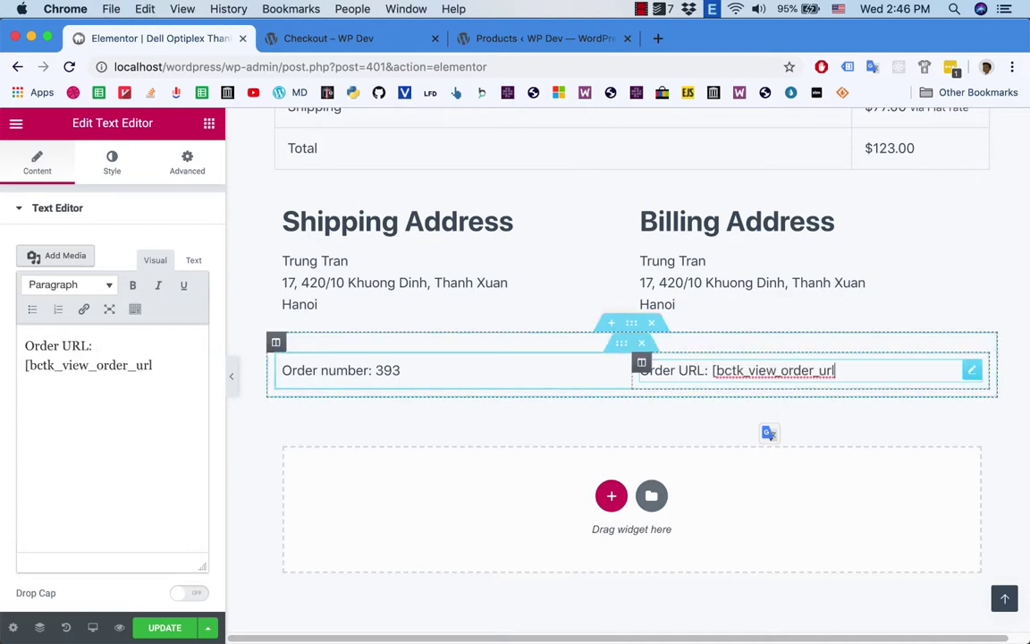
left_click(864, 417)
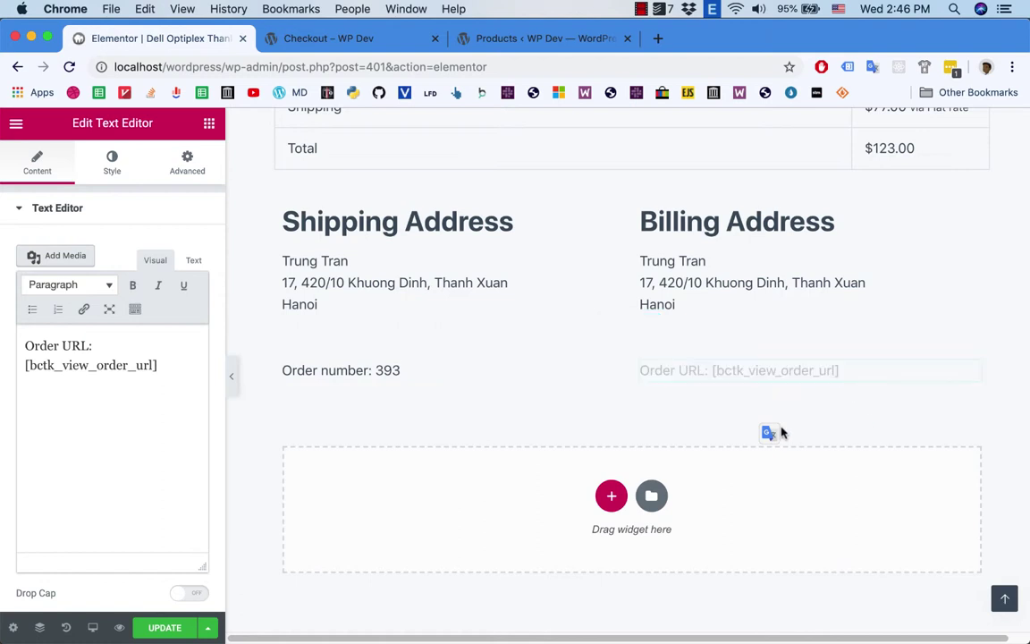
Step: Save the updated Dell Optiplex thank-you page
left_click(717, 370)
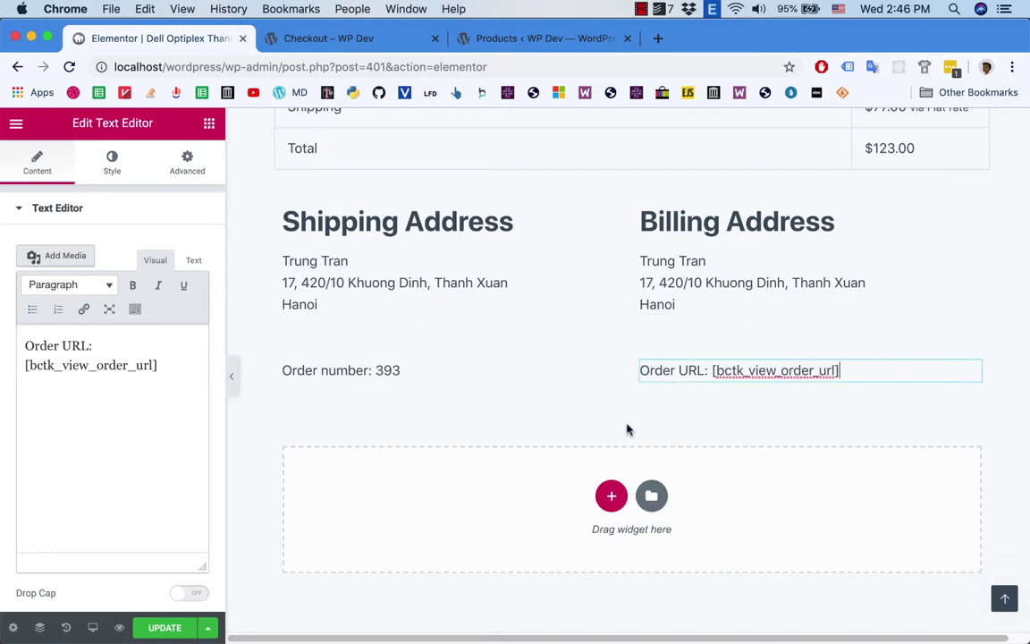
scroll(620, 438, "up", 15)
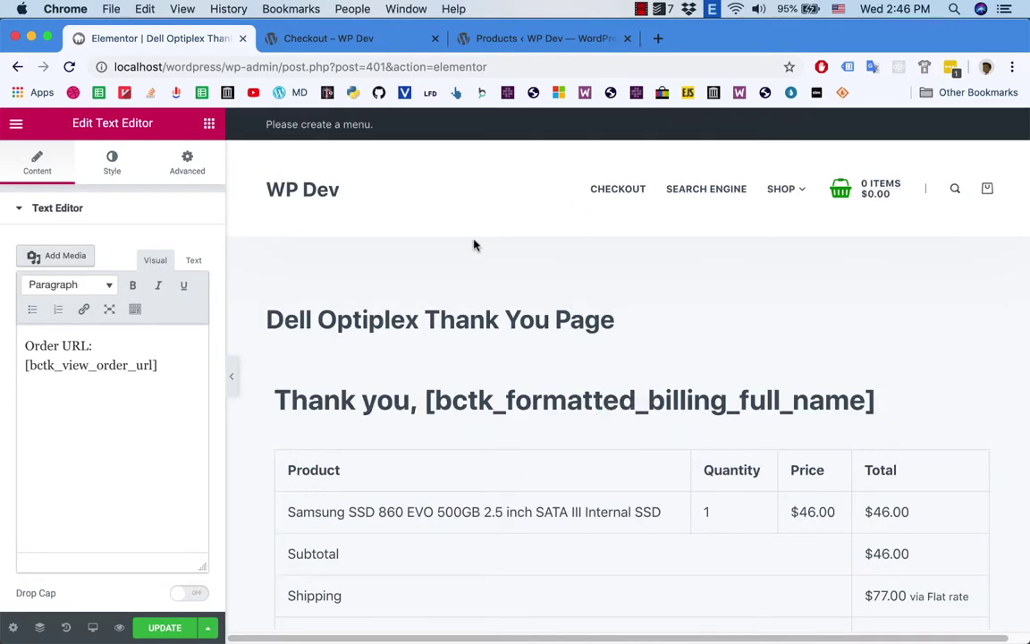
left_click(169, 627)
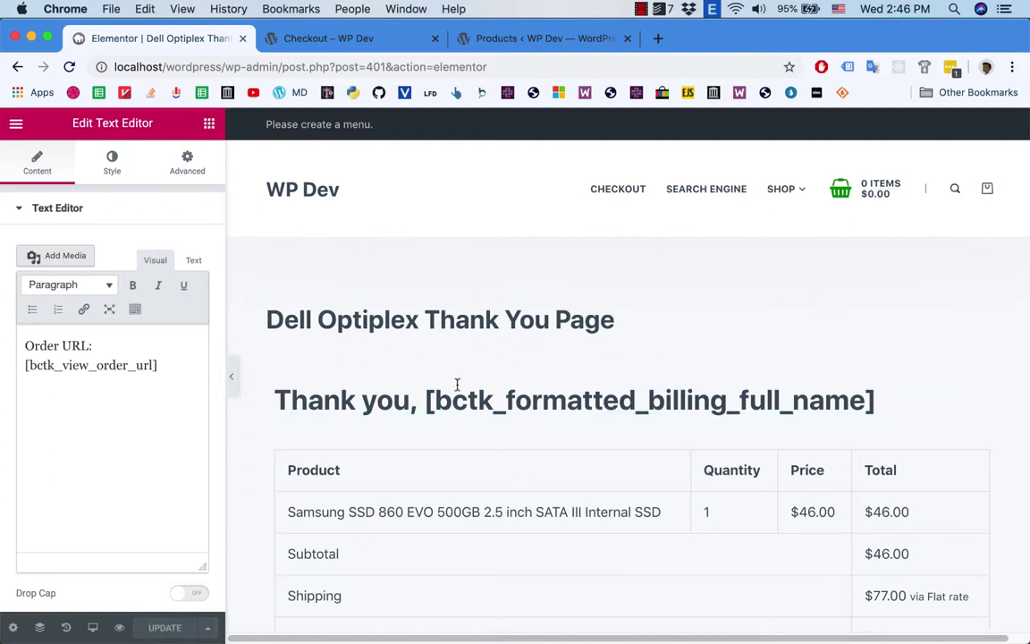
Step: Open the store's Shop page in the Checkout browser tab and add the 2019 Dell OptiPlex Business Desktop PC to the cart
left_click(391, 42)
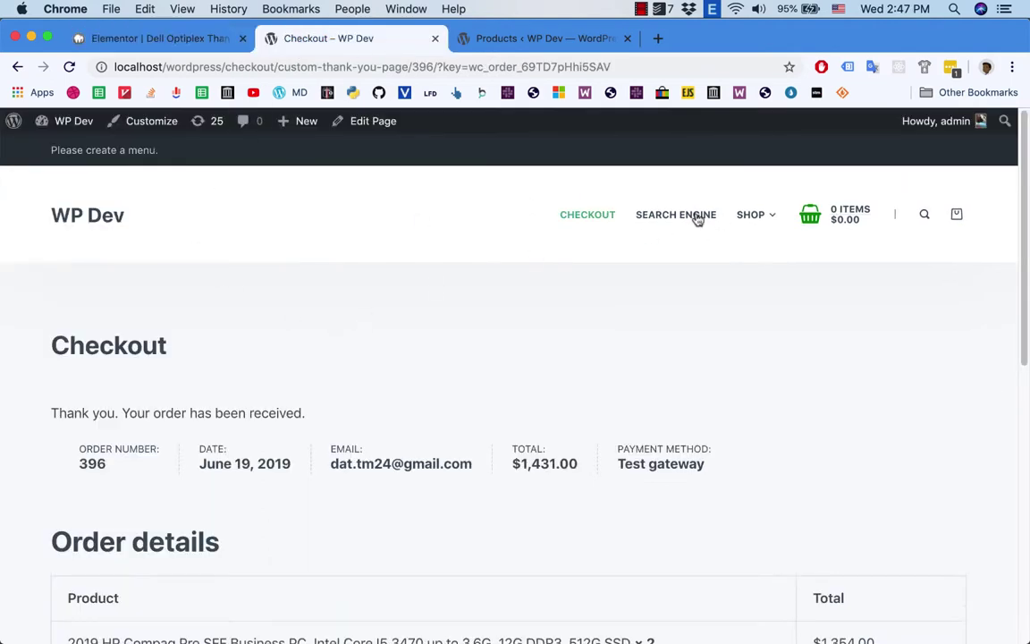
left_click(749, 214)
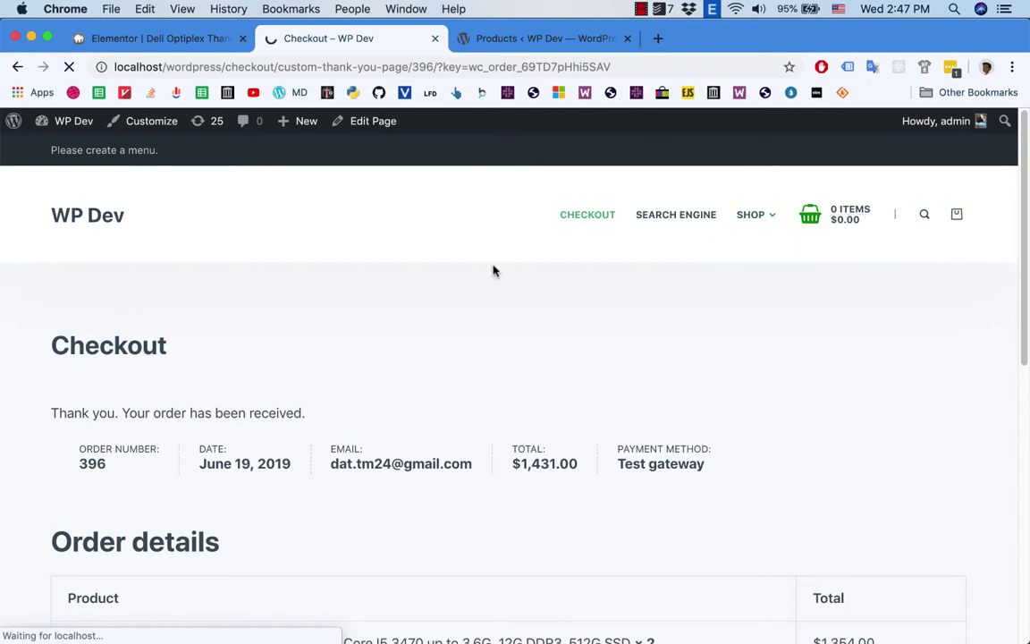
scroll(494, 270, "down", 10)
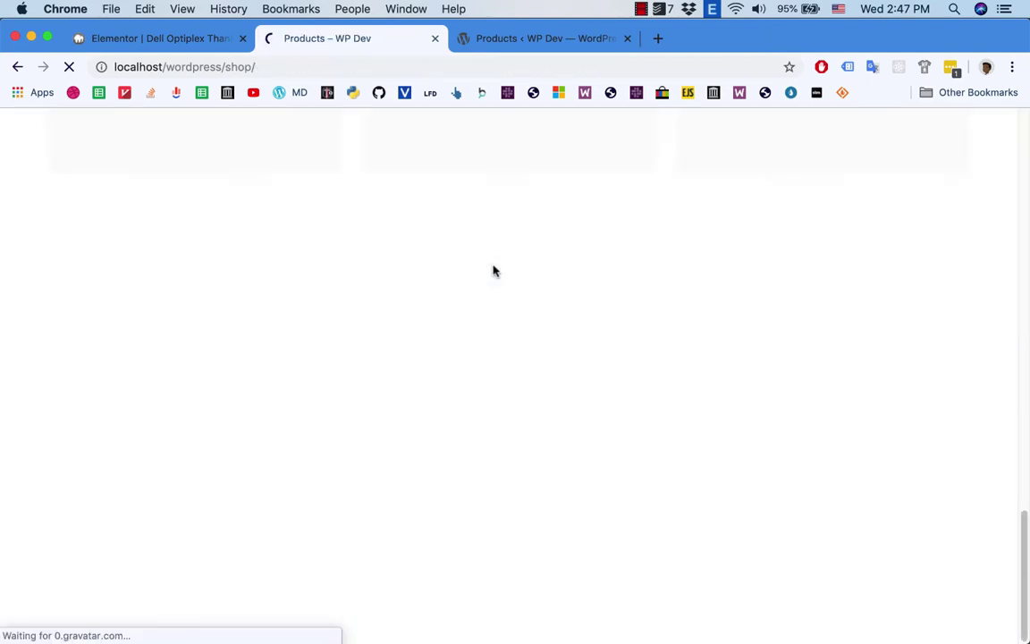
scroll(493, 271, "up", 10)
scroll(494, 270, "down", 3)
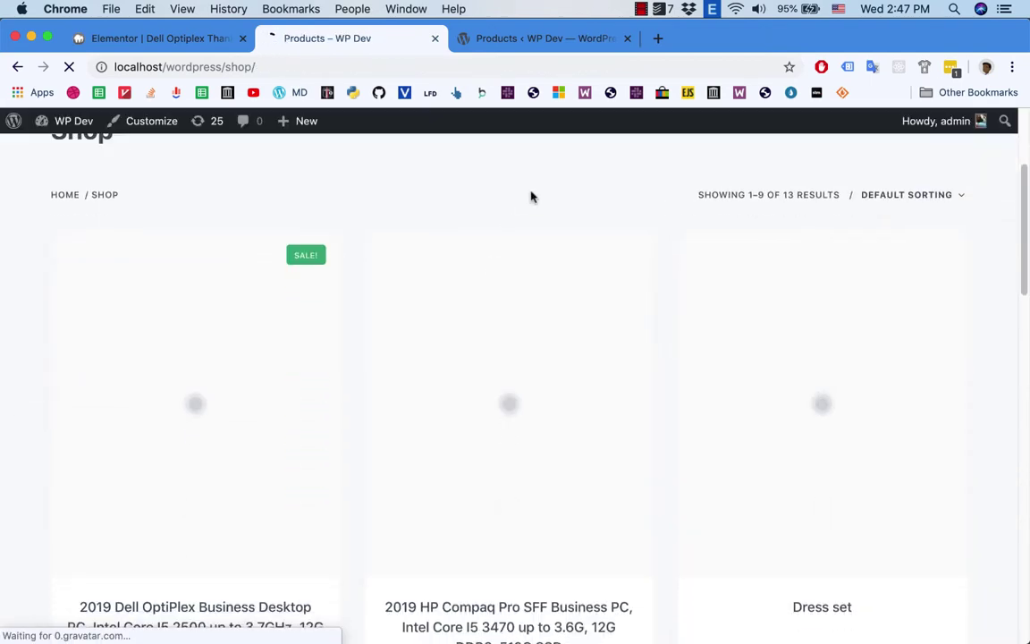
scroll(525, 260, "down", 3)
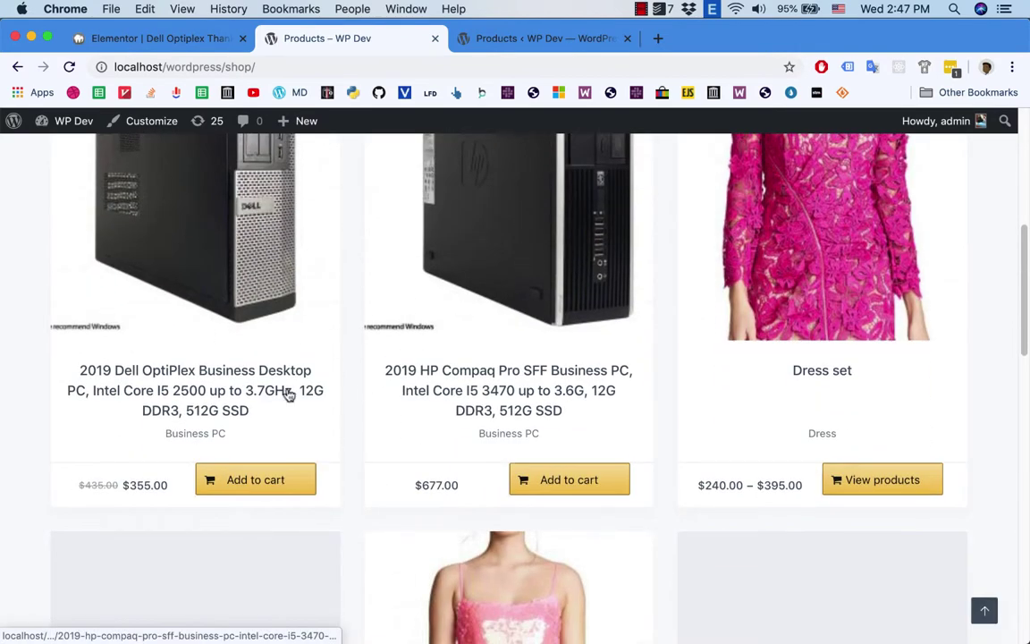
left_click(237, 484)
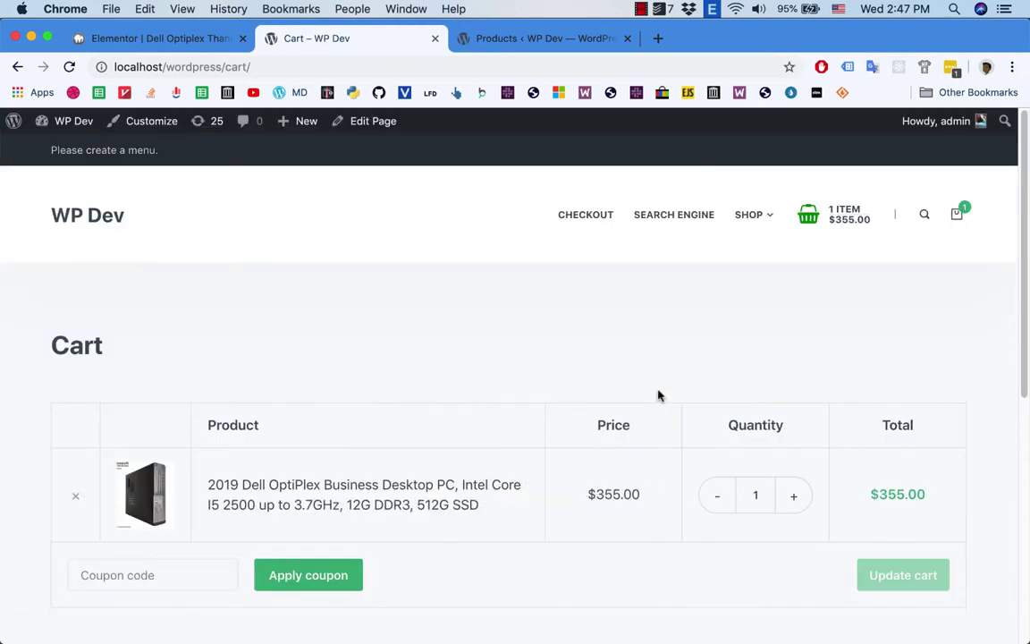
Step: Proceed from the cart to checkout and replace the billing first and last name with the test customer's name
scroll(658, 395, "down", 5)
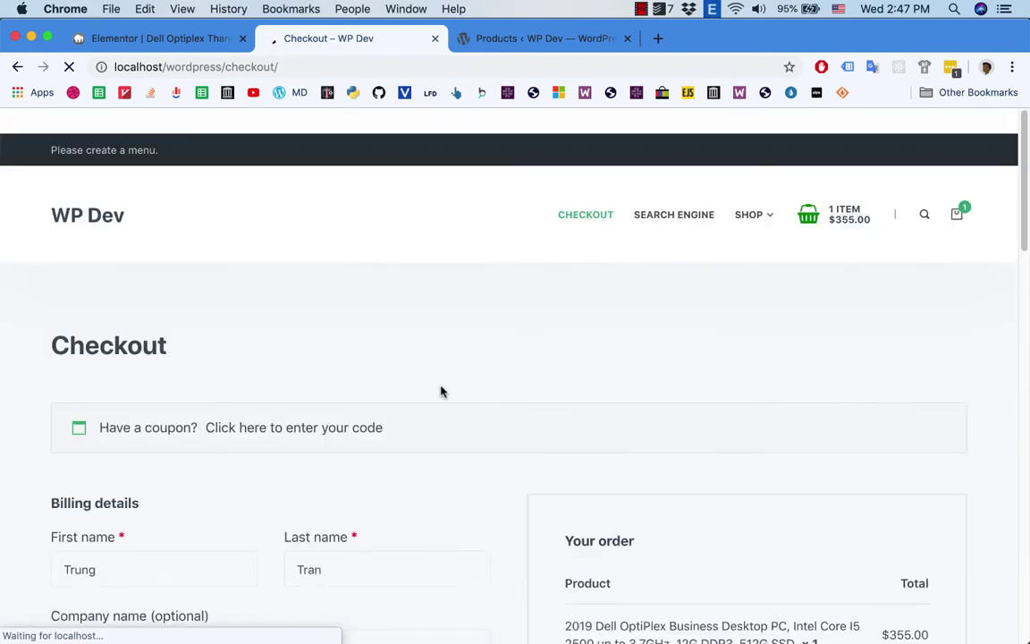
scroll(298, 343, "down", 4)
double_click(204, 356)
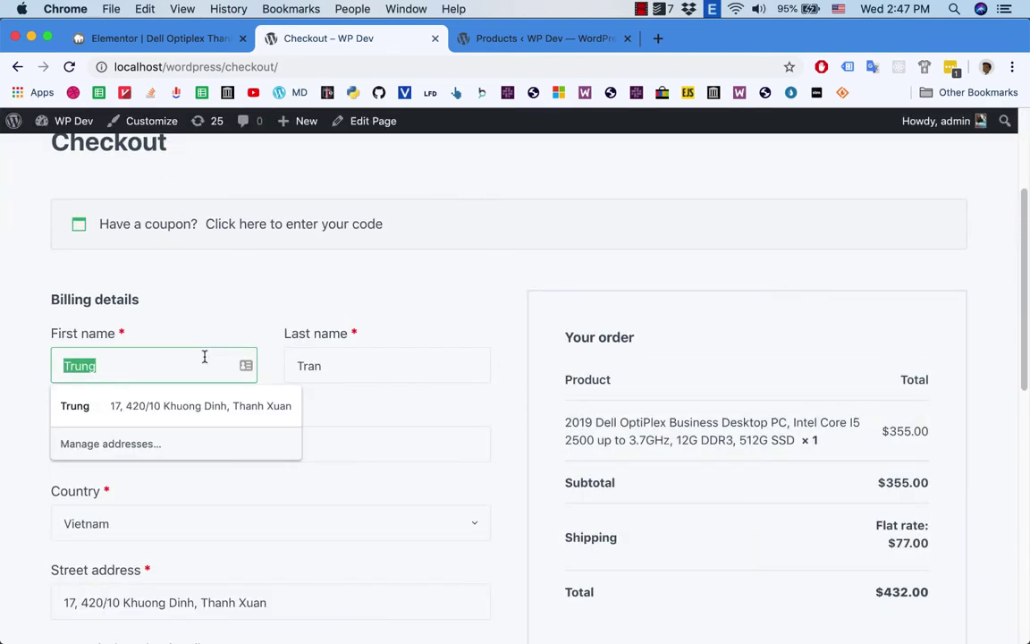
type("LUis")
key("Tab")
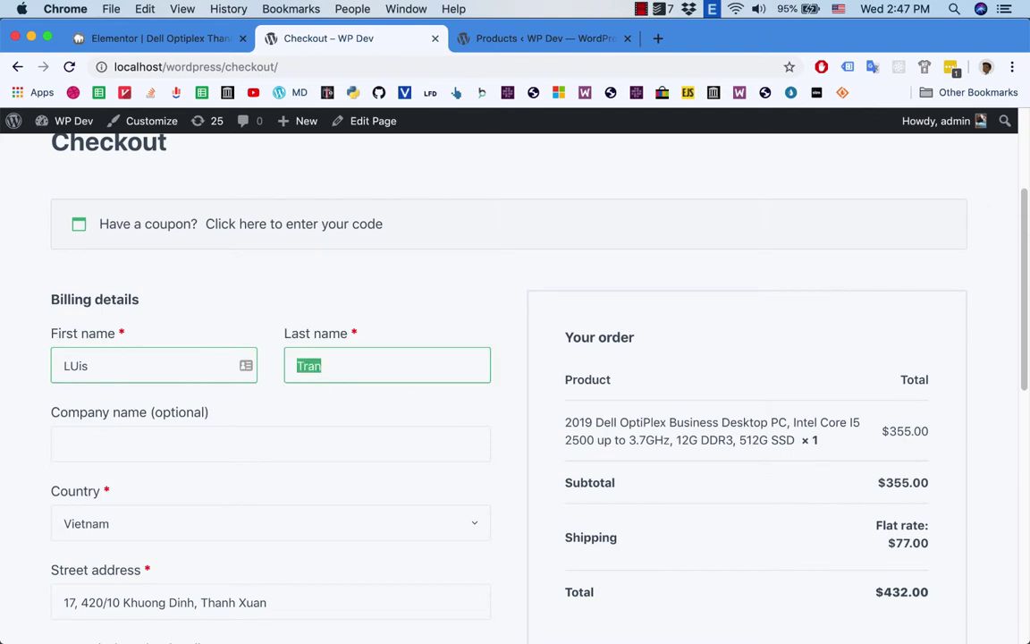
key("shift+Tab")
type("Luis")
key("Tab")
type("Al")
left_click(188, 447)
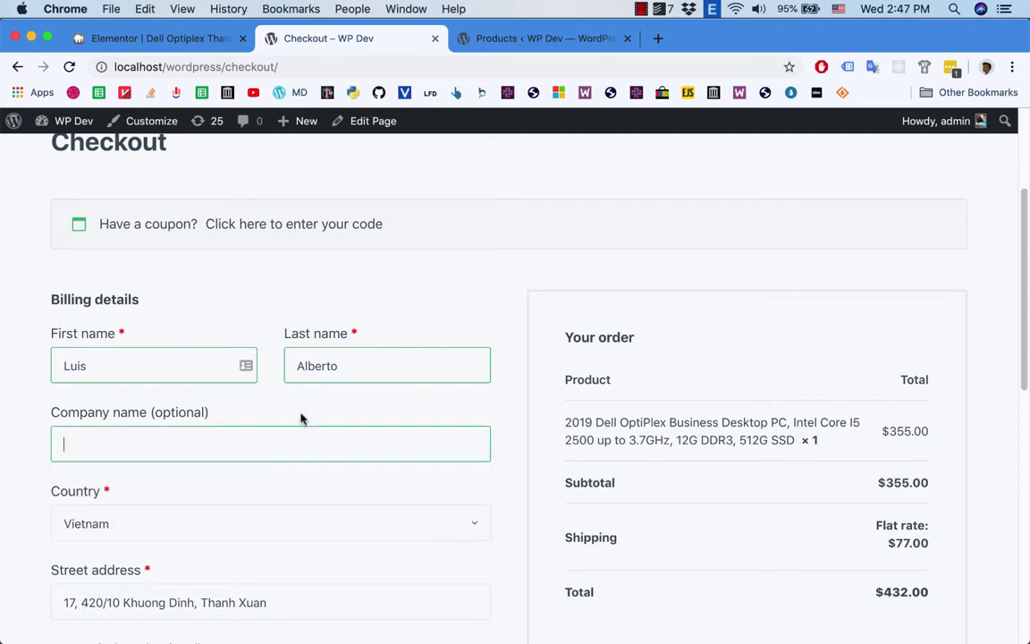
Step: Review the remaining billing details and place the Dell OptiPlex order with the Test gateway
scroll(301, 419, "down", 6)
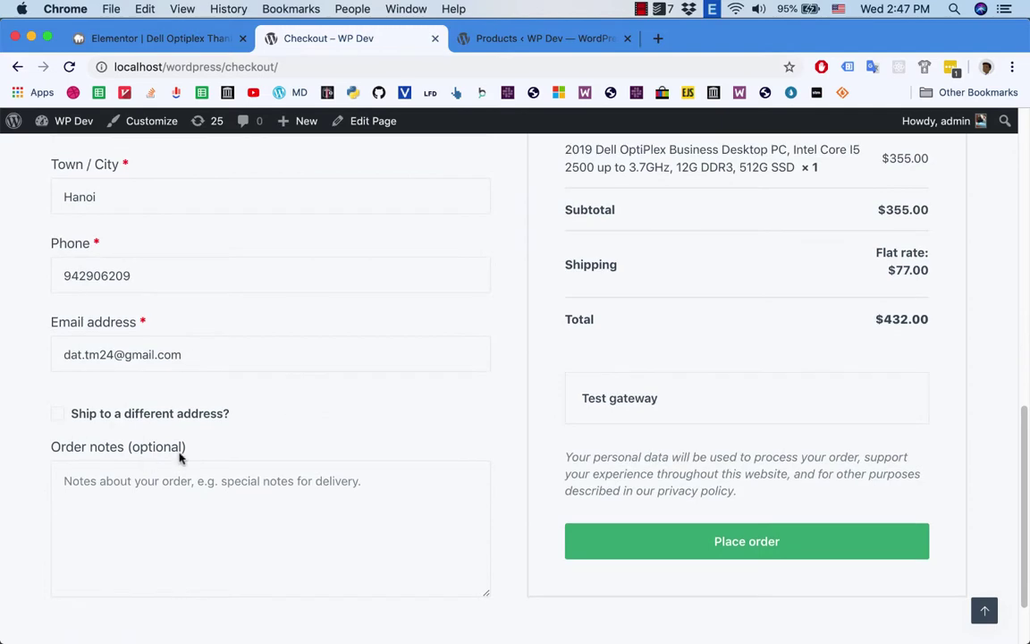
scroll(274, 416, "up", 3)
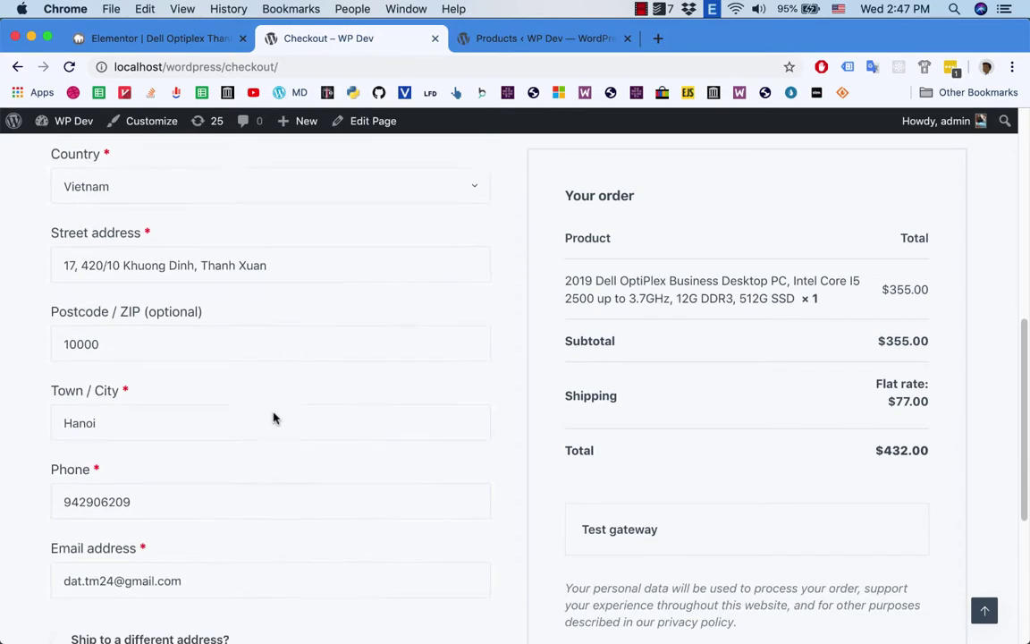
scroll(565, 406, "down", 4)
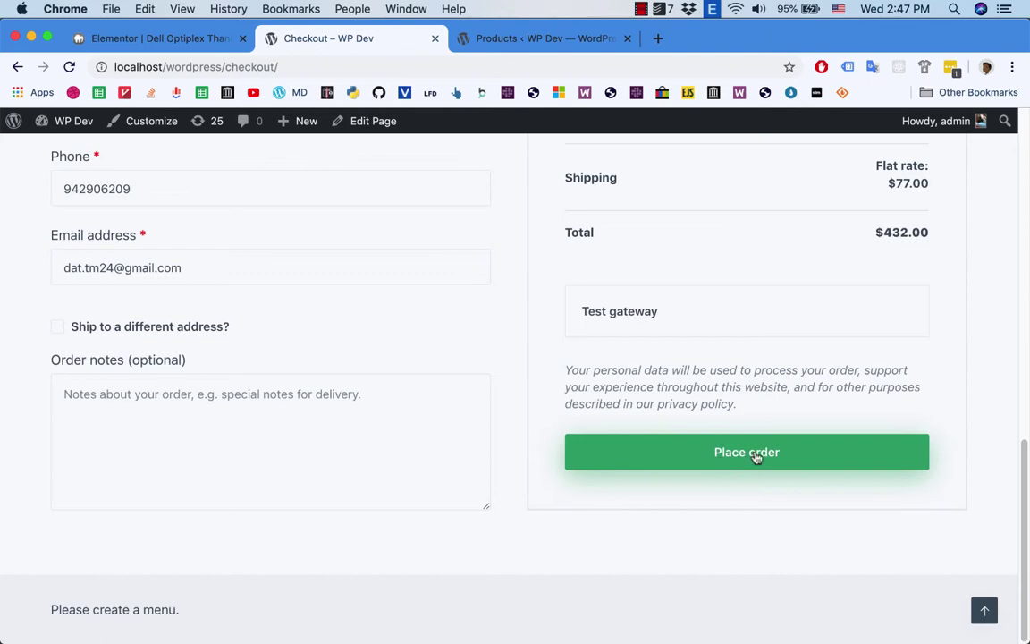
left_click(756, 455)
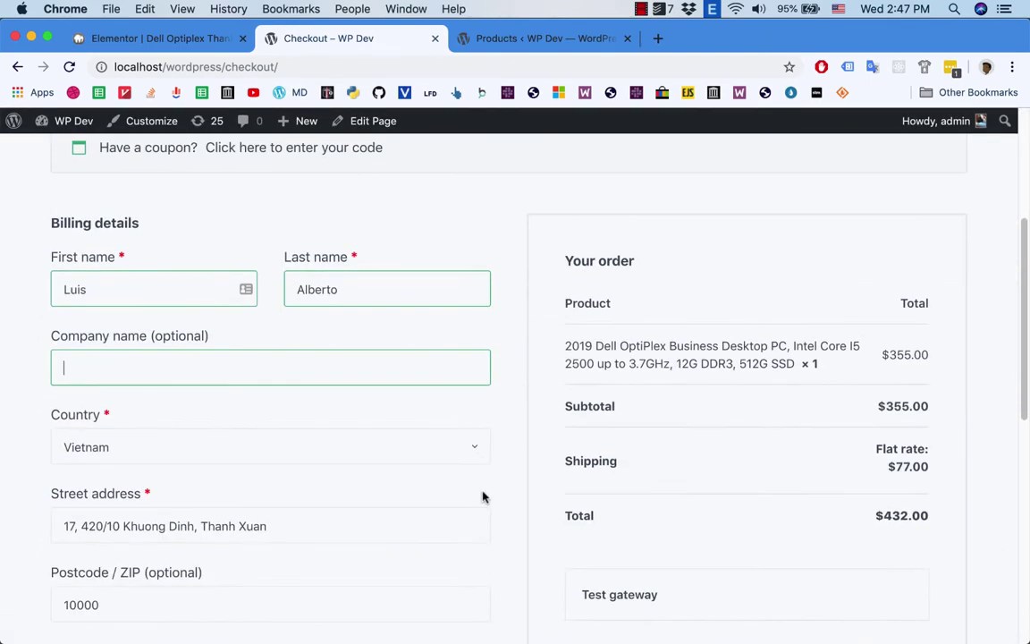
scroll(615, 412, "down", 8)
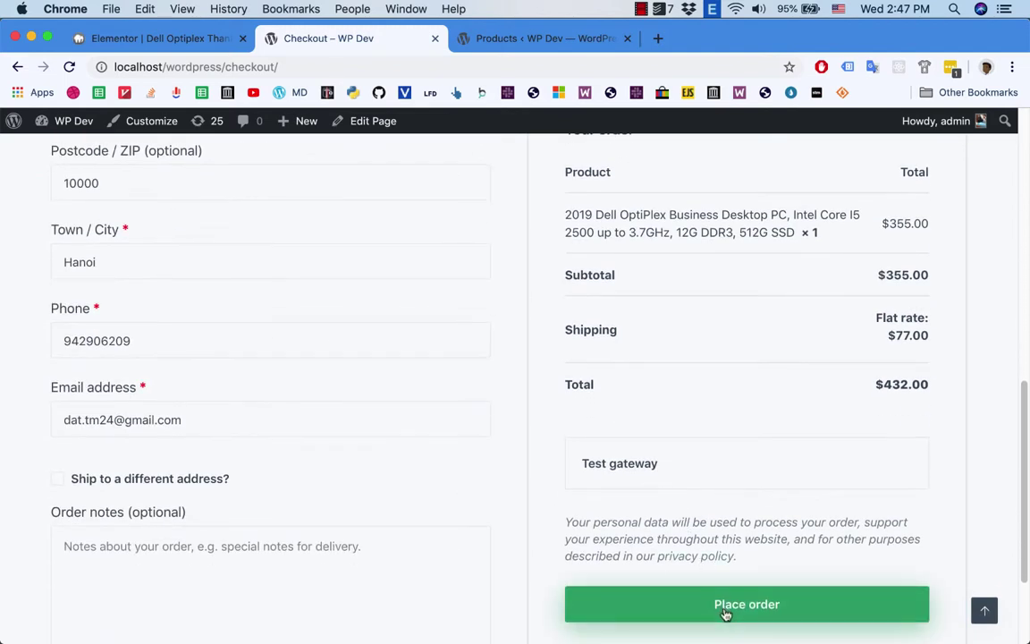
left_click(726, 610)
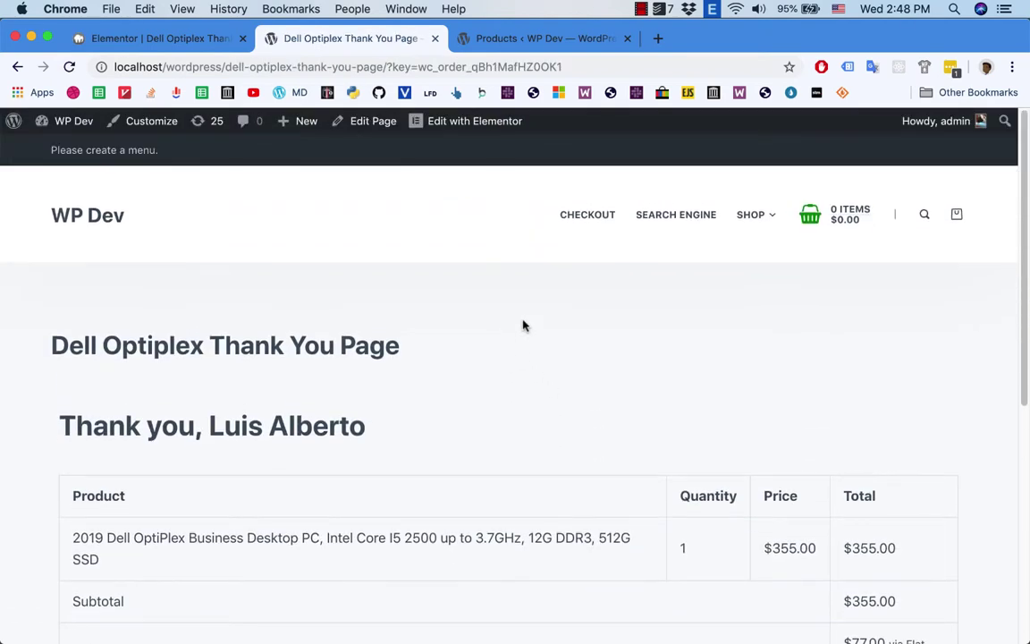
Step: Examine the customized thank-you page for the test order, including the greeting, product table, shipping and billing addresses, order number and order URL
scroll(523, 354, "down", 5)
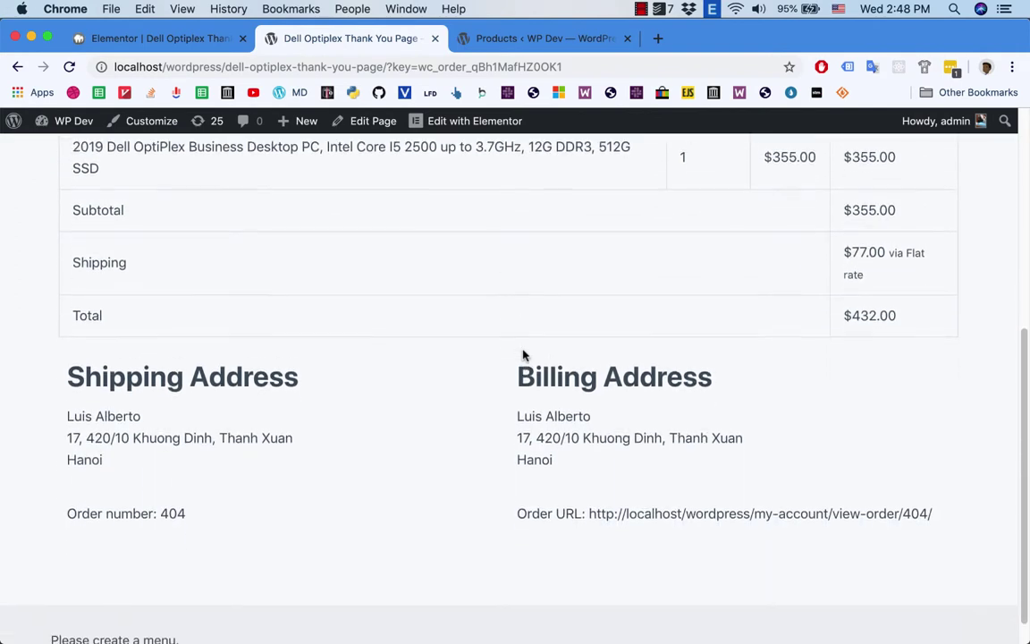
scroll(523, 351, "up", 3)
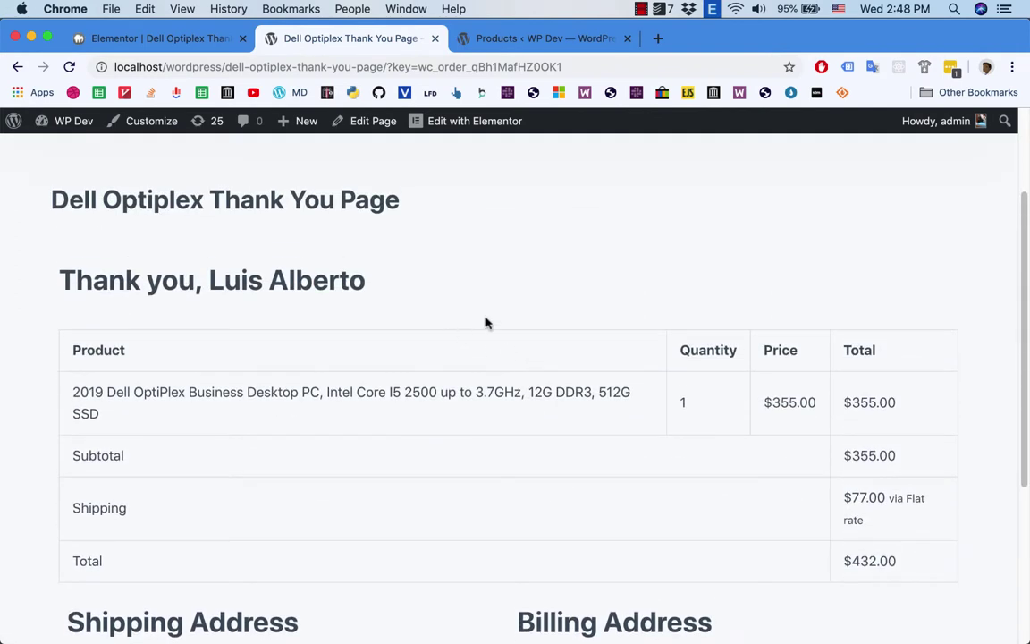
scroll(519, 313, "down", 3)
scroll(531, 308, "up", 3)
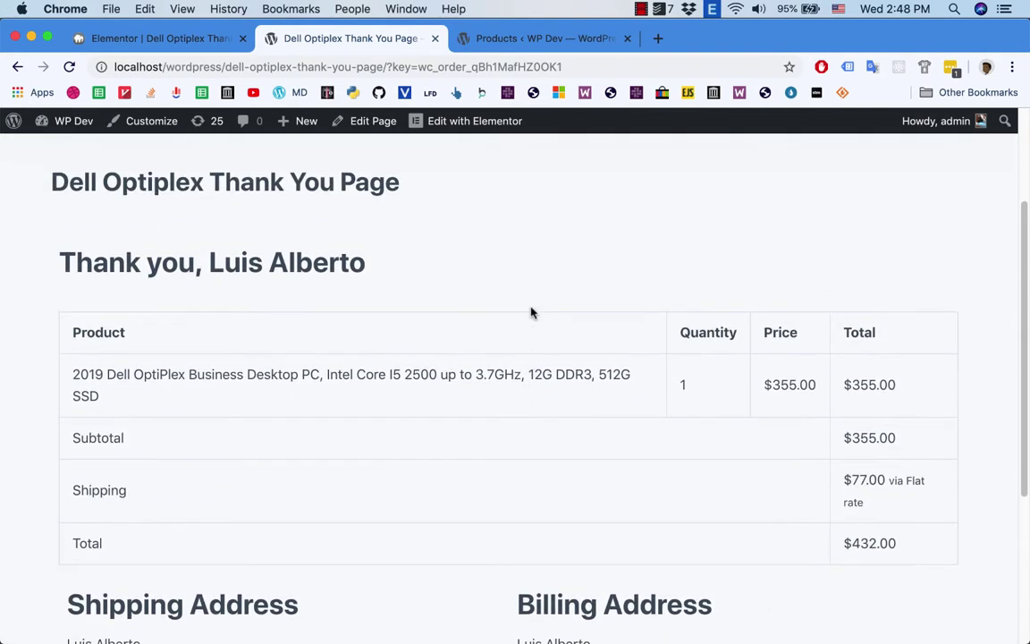
scroll(384, 288, "up", 1)
scroll(386, 289, "down", 3)
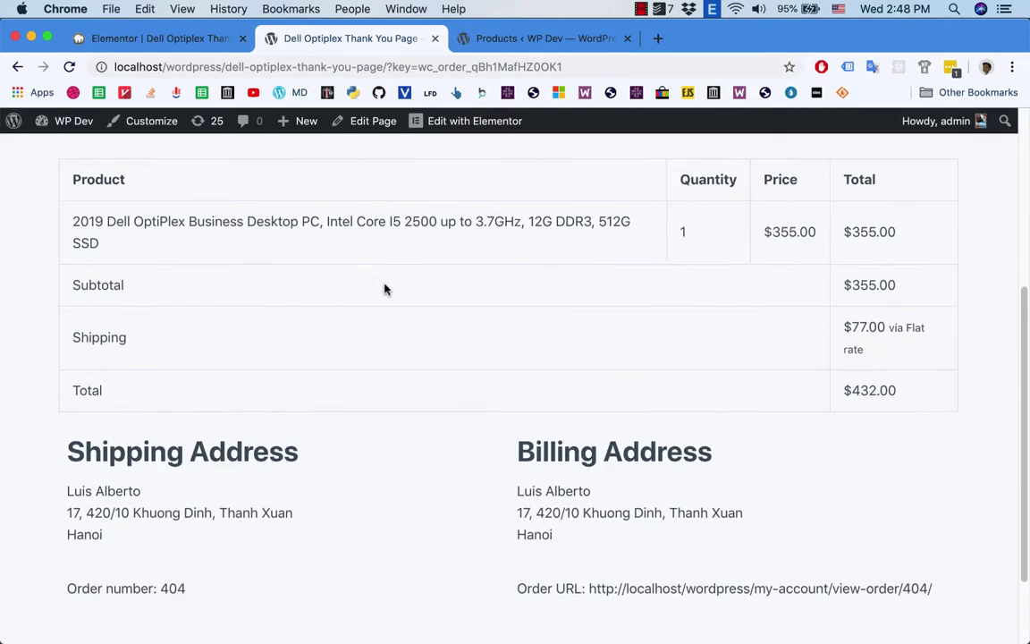
scroll(384, 289, "up", 2)
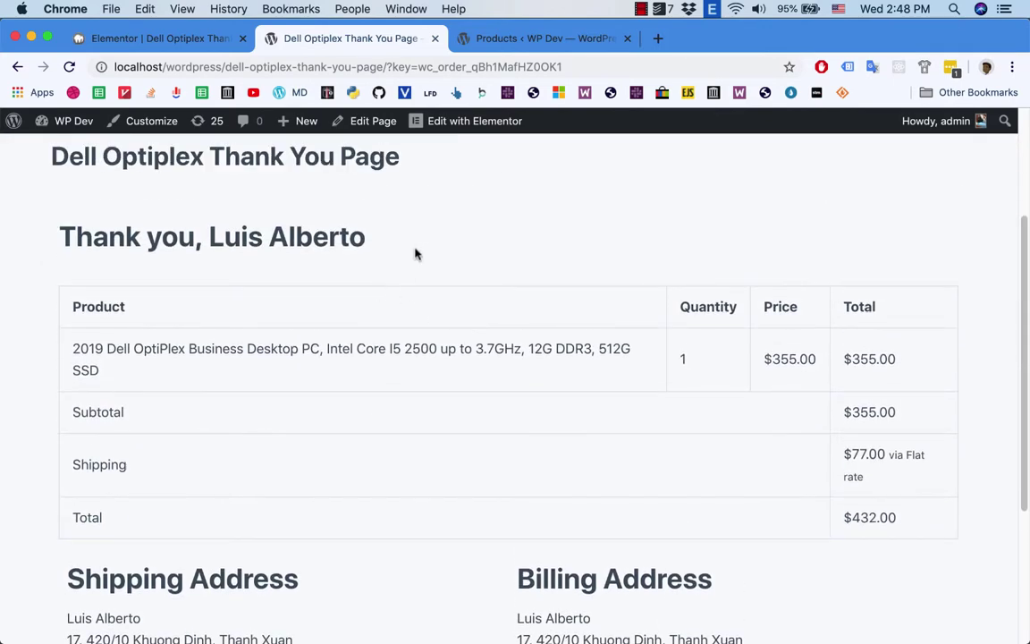
scroll(414, 254, "down", 3)
scroll(415, 254, "up", 2)
scroll(417, 315, "up", 3)
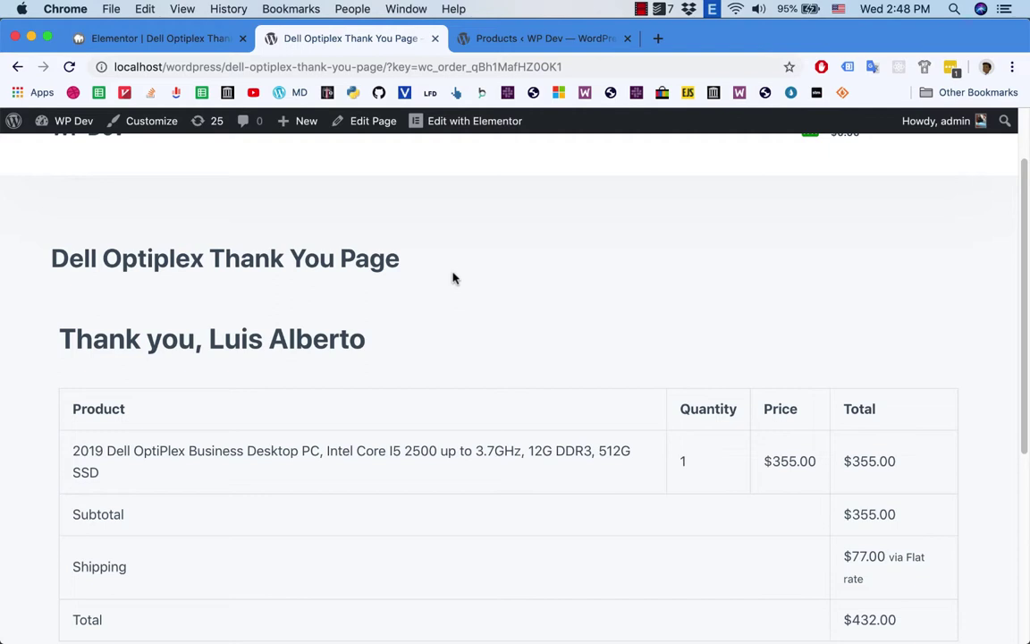
Step: Open the thank-you page in Elementor in a separate browser tab and add a Heading widget below the order number and order URL
left_click(468, 126)
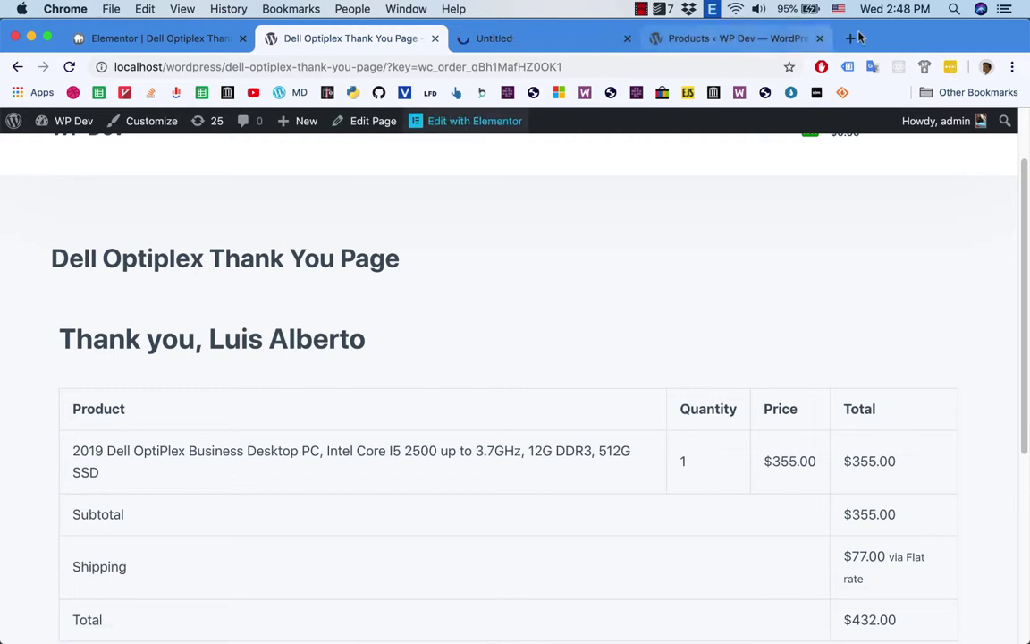
left_click(512, 37)
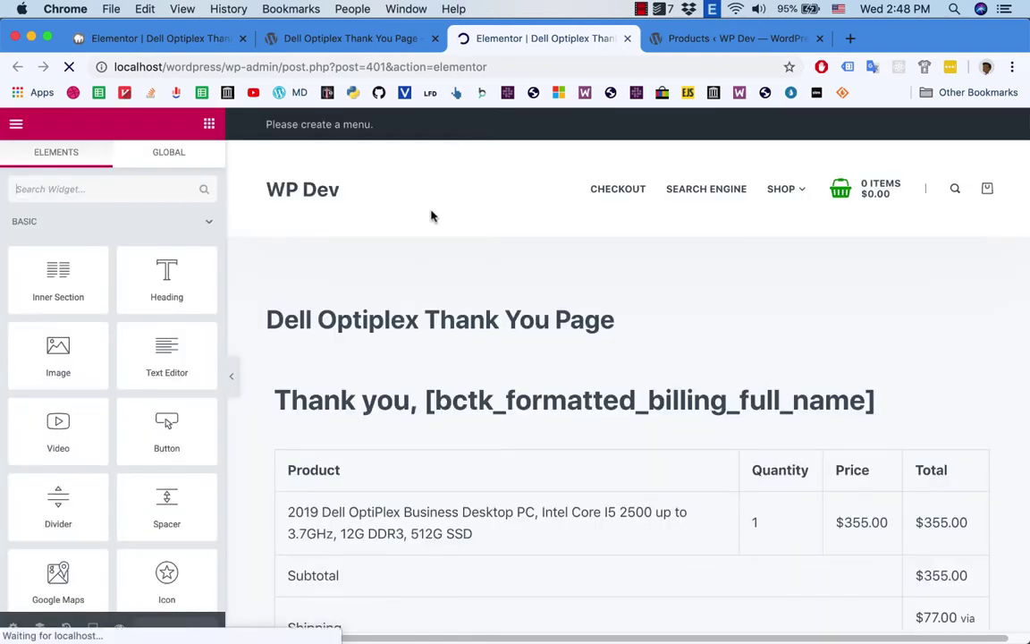
scroll(420, 397, "down", 10)
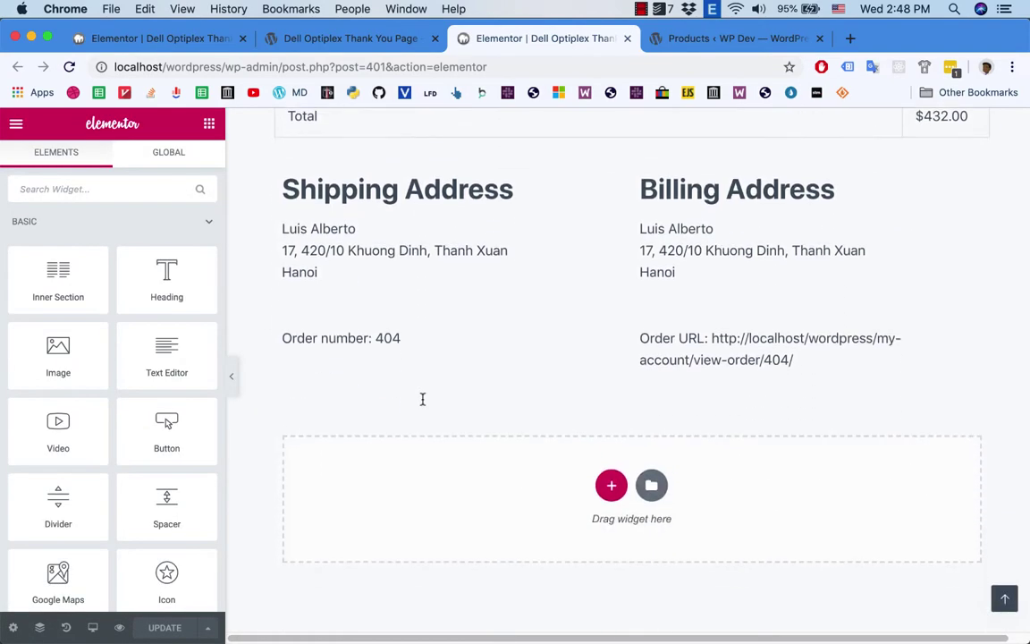
left_click_drag(195, 272, 524, 429)
left_click_drag(419, 363, 437, 375)
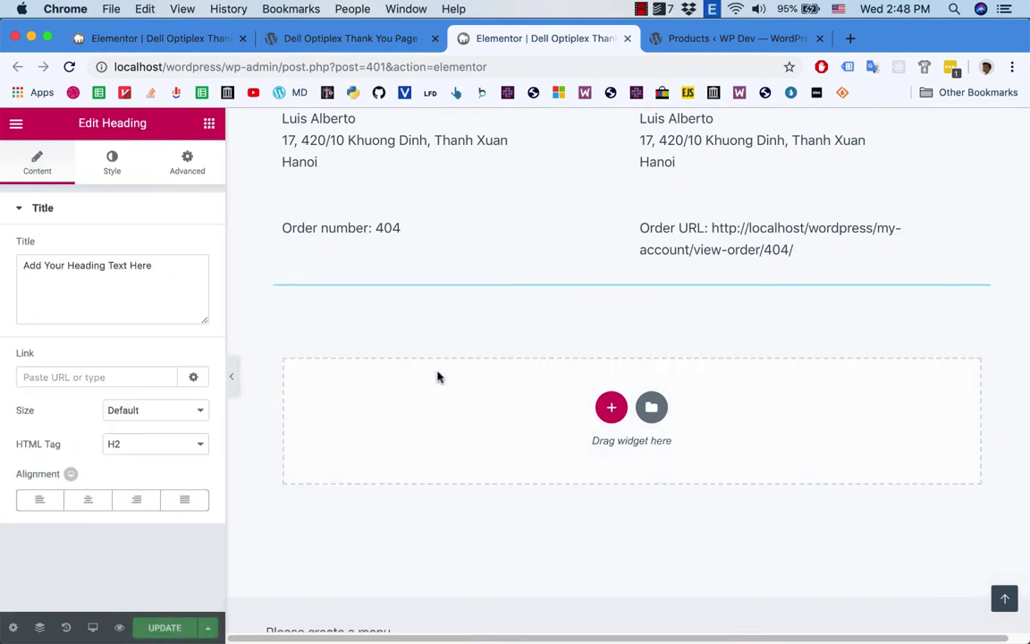
Step: Set the new heading's text to "People also buy:"
double_click(600, 299)
triple_click(600, 300)
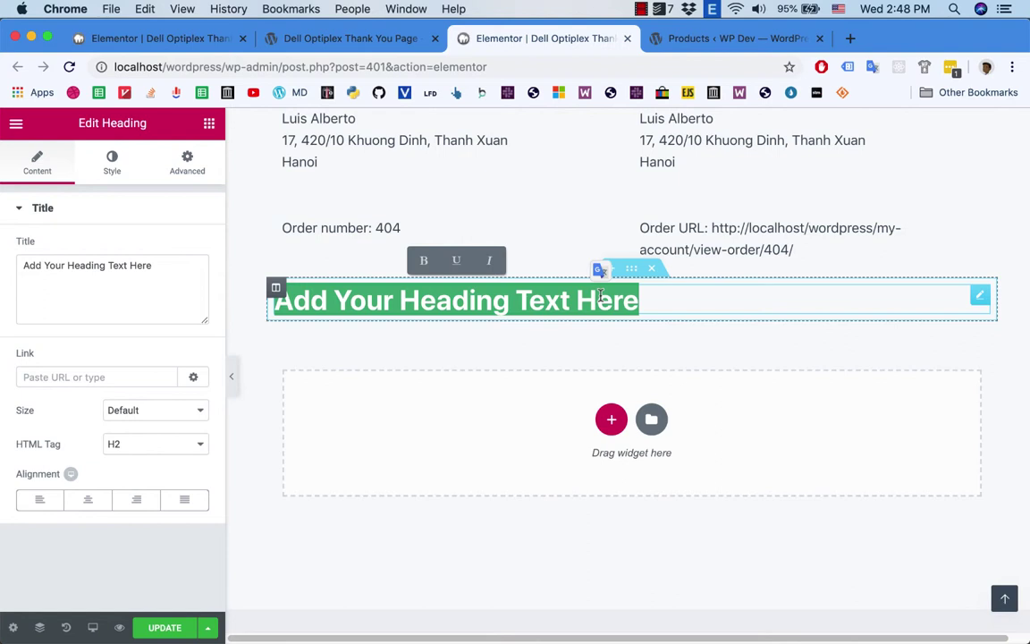
type("You may also")
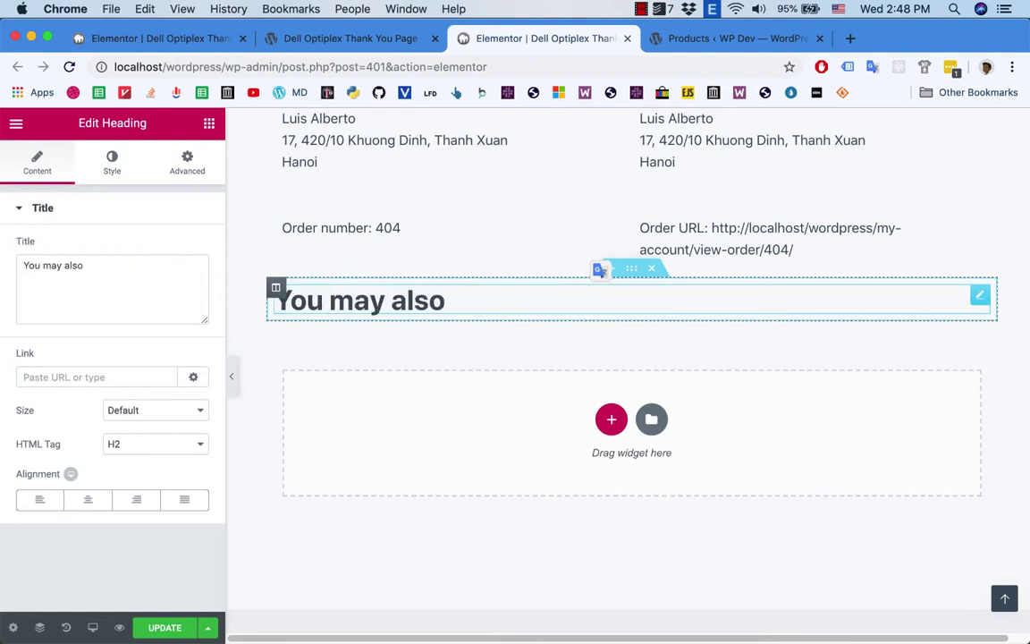
key("super+a")
type("P")
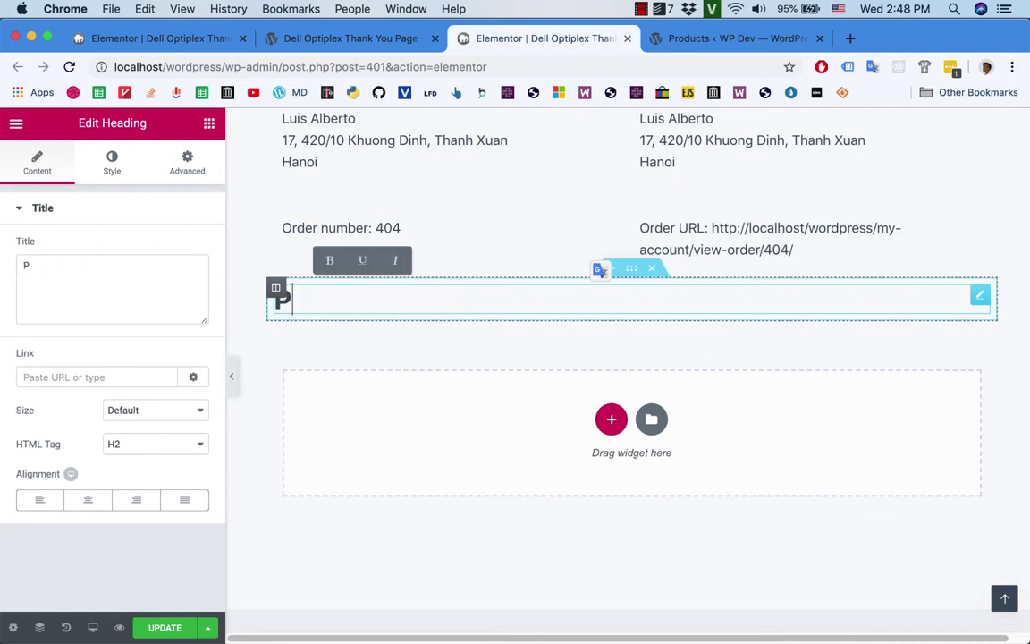
type("eople also buy:")
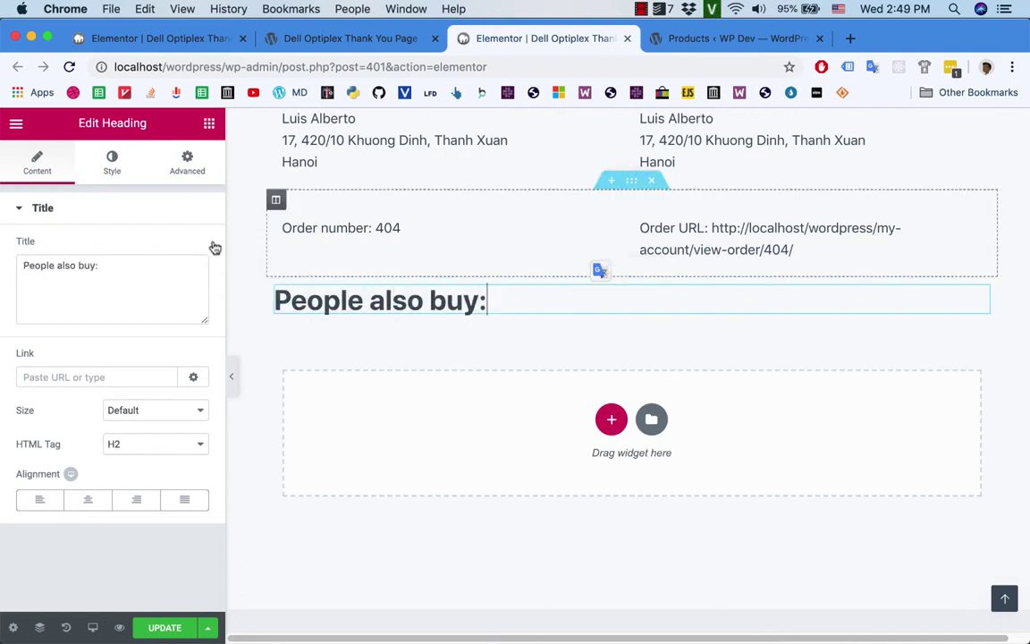
Step: Try placing the Recent Viewed Products widget below the "People also buy:" heading and update the page
left_click(208, 123)
left_click(138, 186)
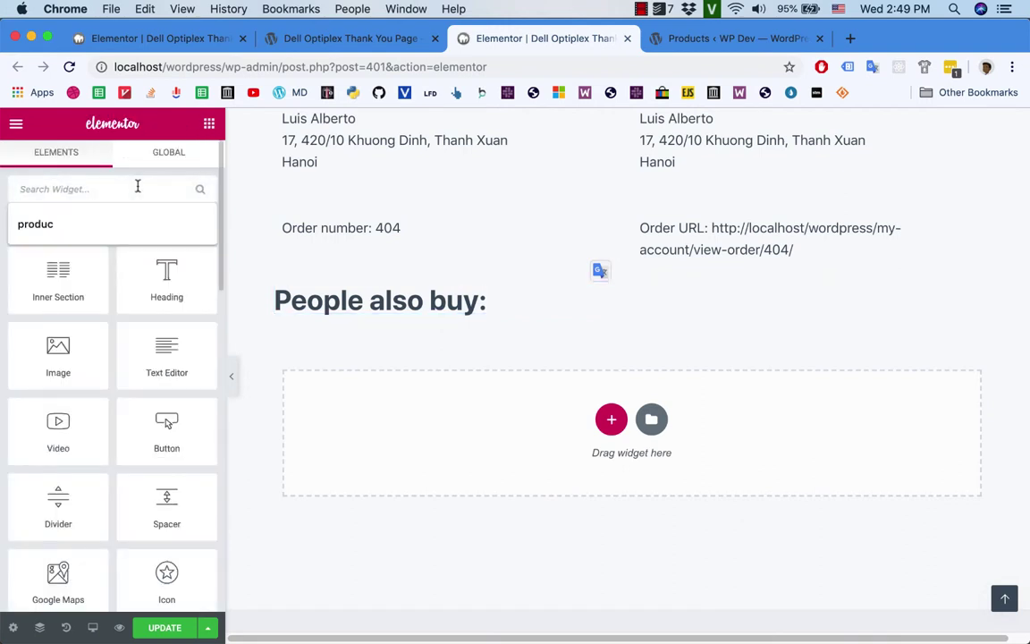
type("produc")
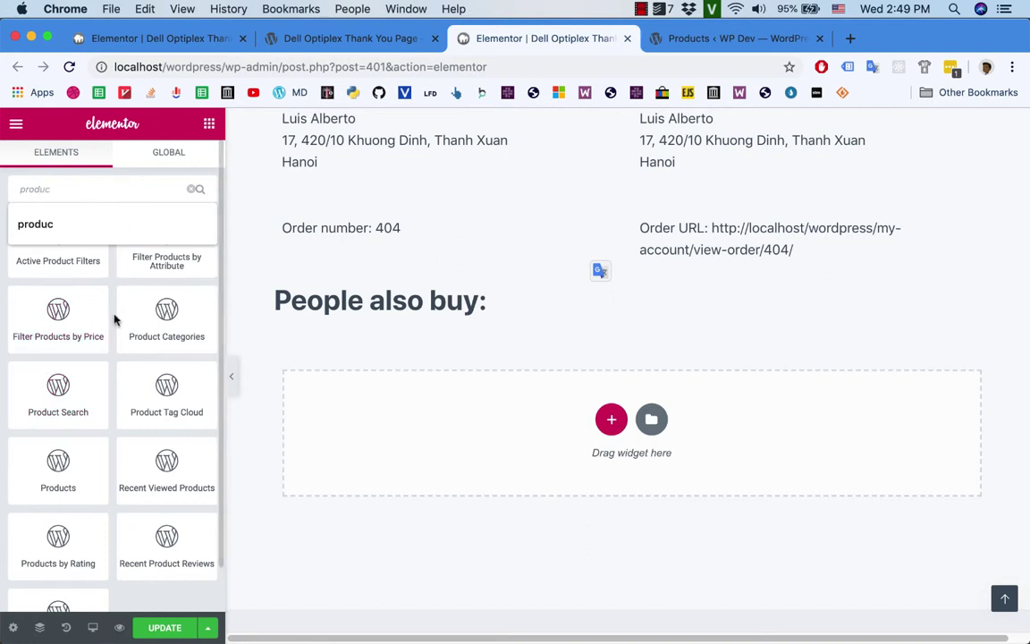
scroll(114, 348, "down", 2)
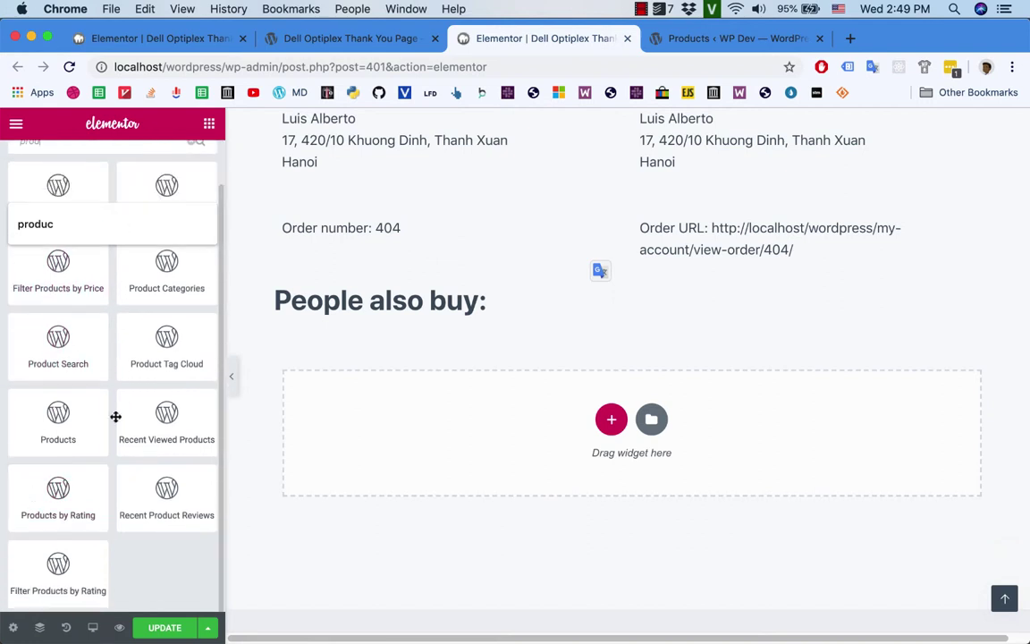
scroll(106, 423, "up", 2)
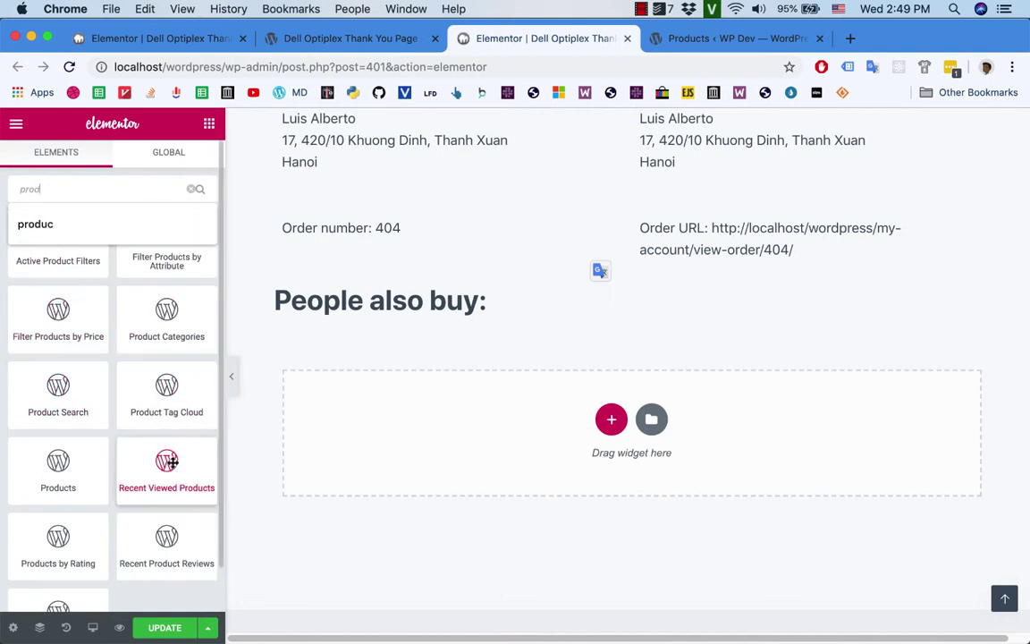
left_click_drag(152, 459, 373, 434)
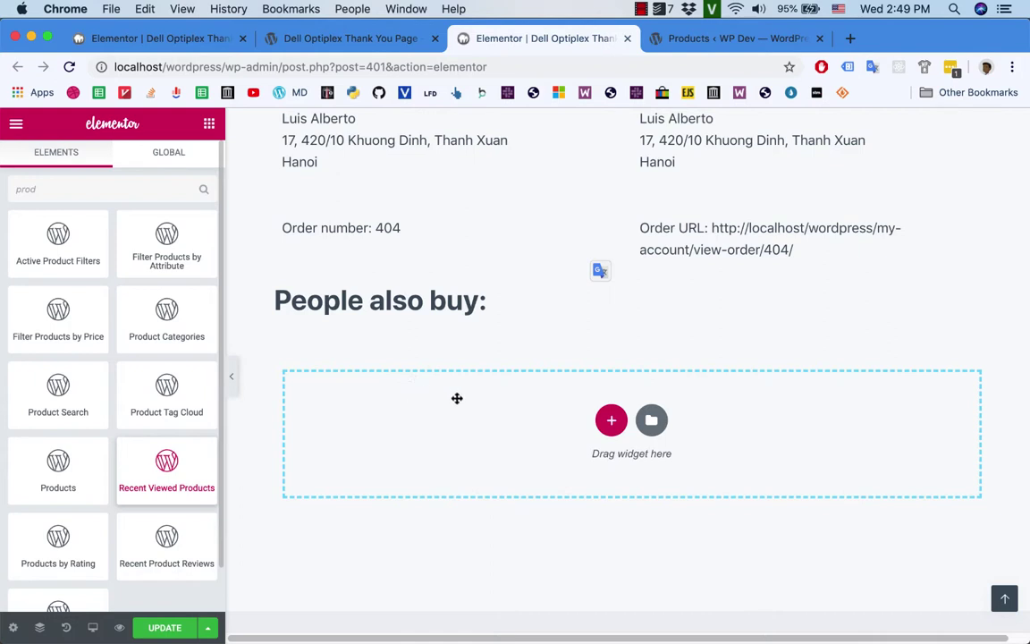
left_click_drag(457, 398, 427, 424)
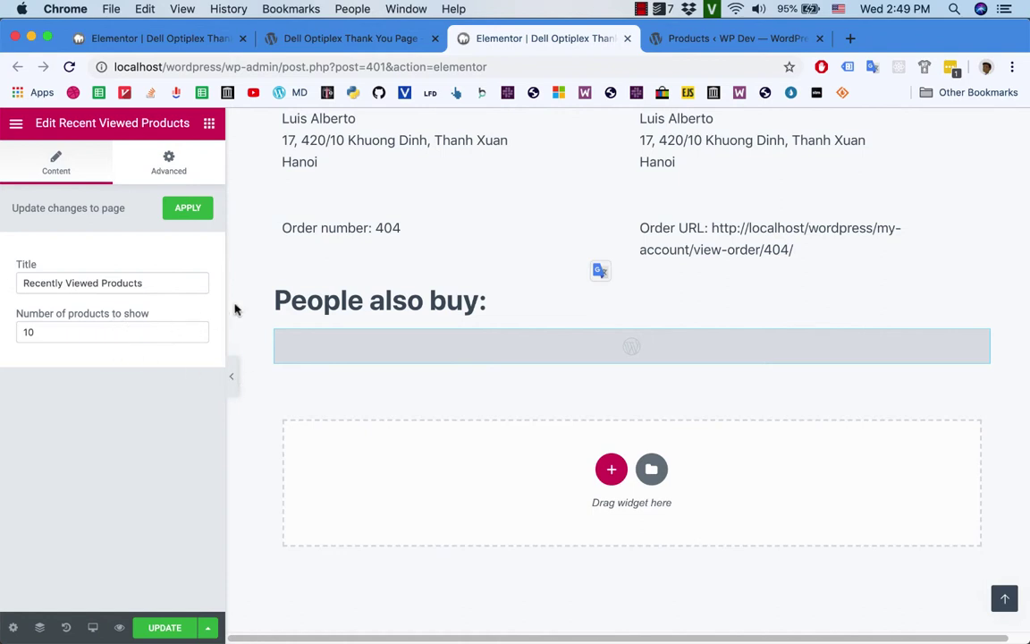
scroll(555, 376, "up", 3)
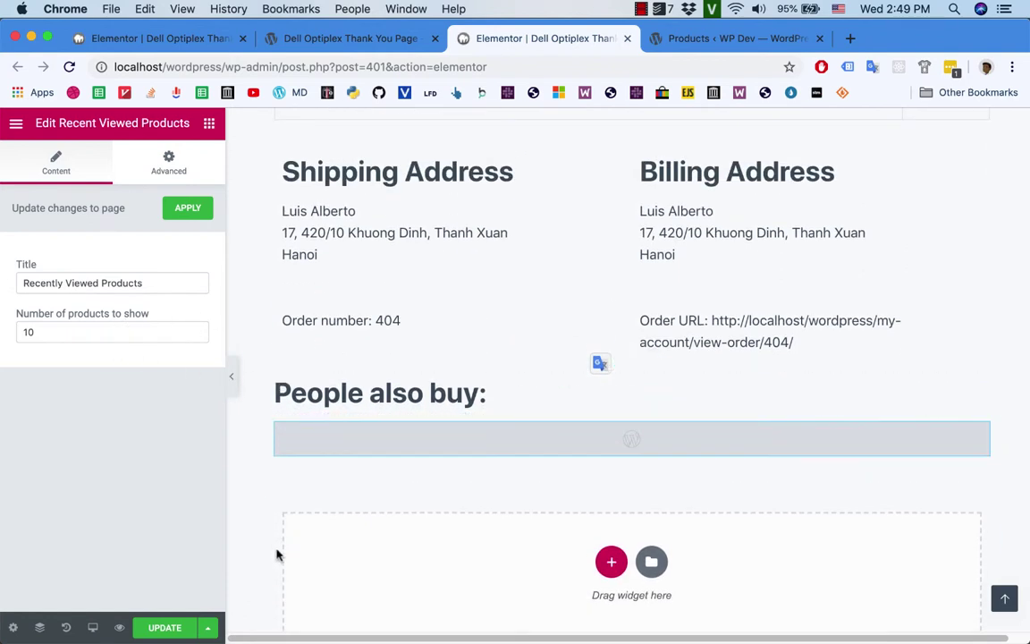
left_click(164, 628)
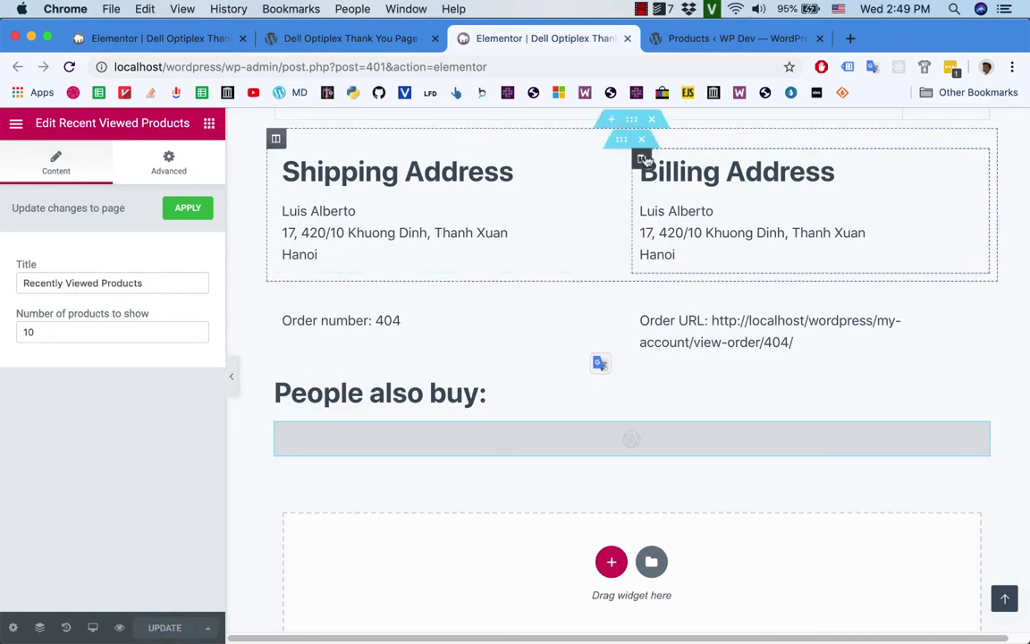
Step: Reload the test order's thank-you page in its browser tab and check the area under the "People also buy:" heading
left_click(304, 39)
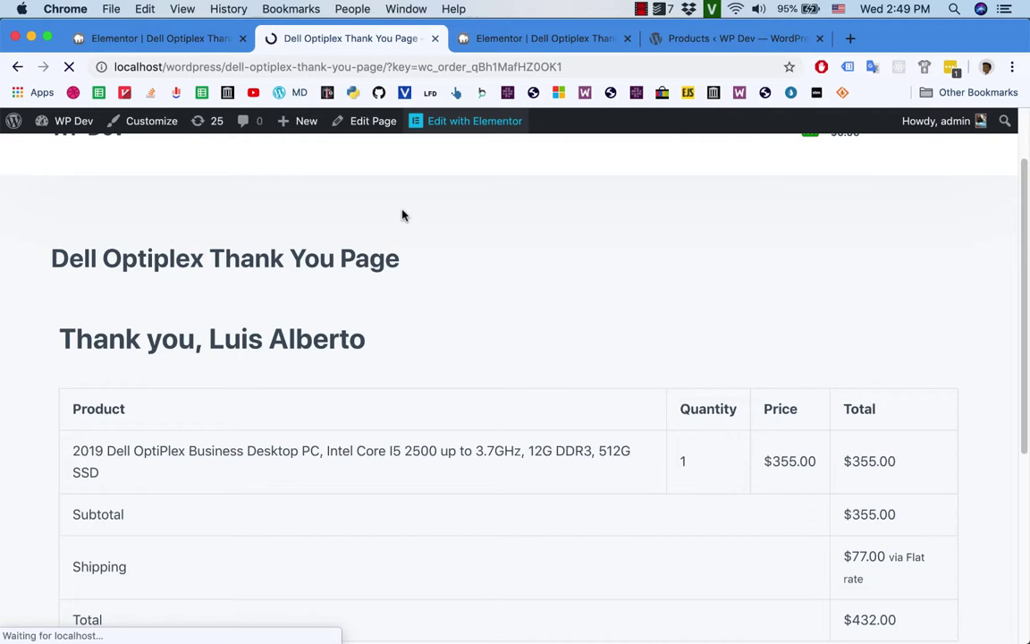
scroll(382, 260, "down", 5)
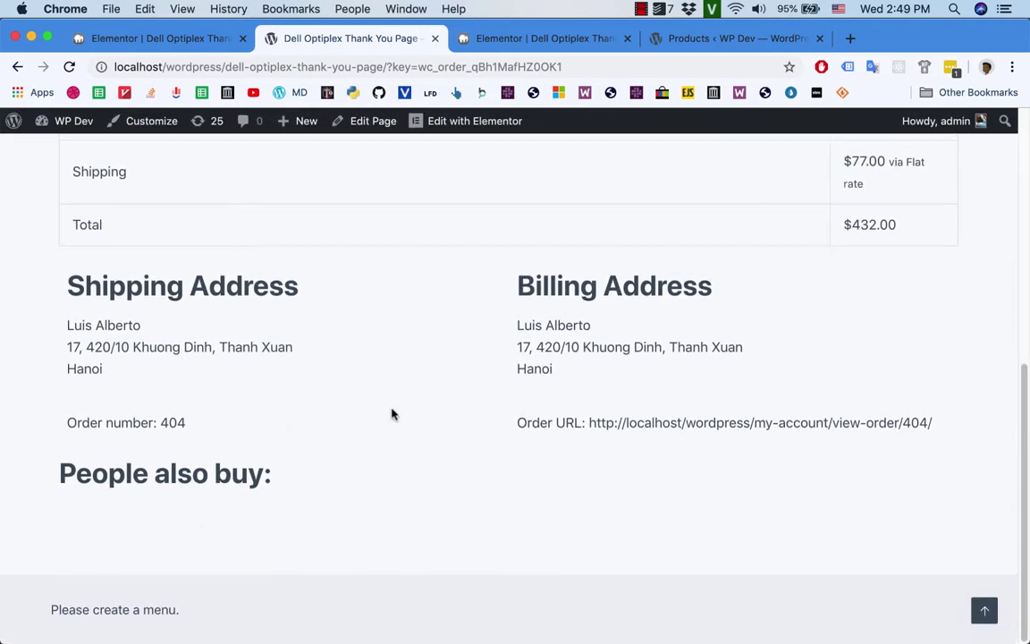
scroll(392, 414, "up", 1)
scroll(392, 414, "down", 1)
Step: Return to the Elementor tab and delete the Recent Viewed Products widget
left_click(519, 36)
mouse_move(678, 427)
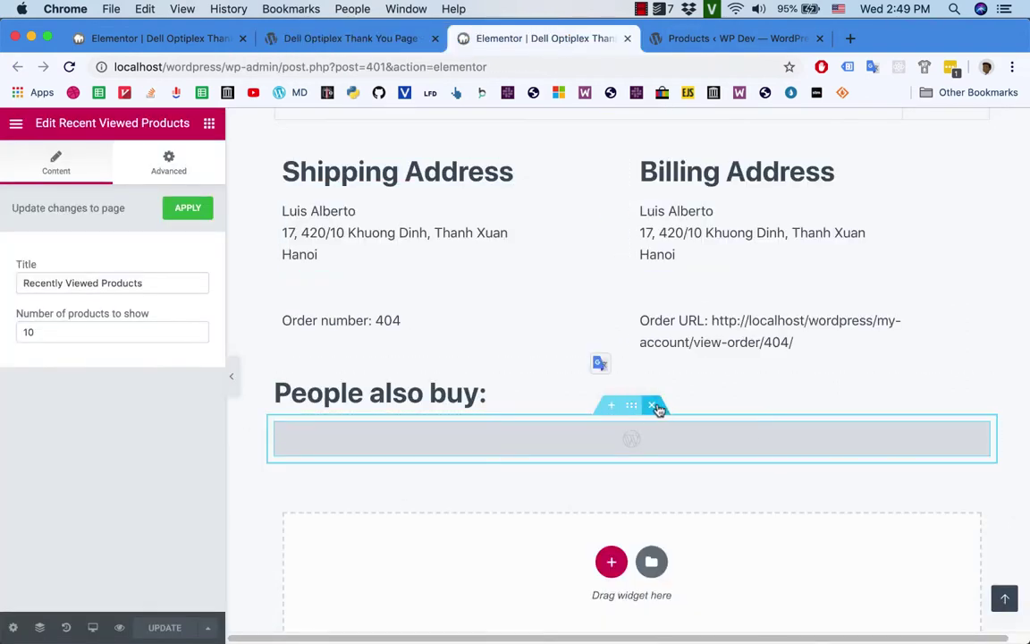
left_click(652, 408)
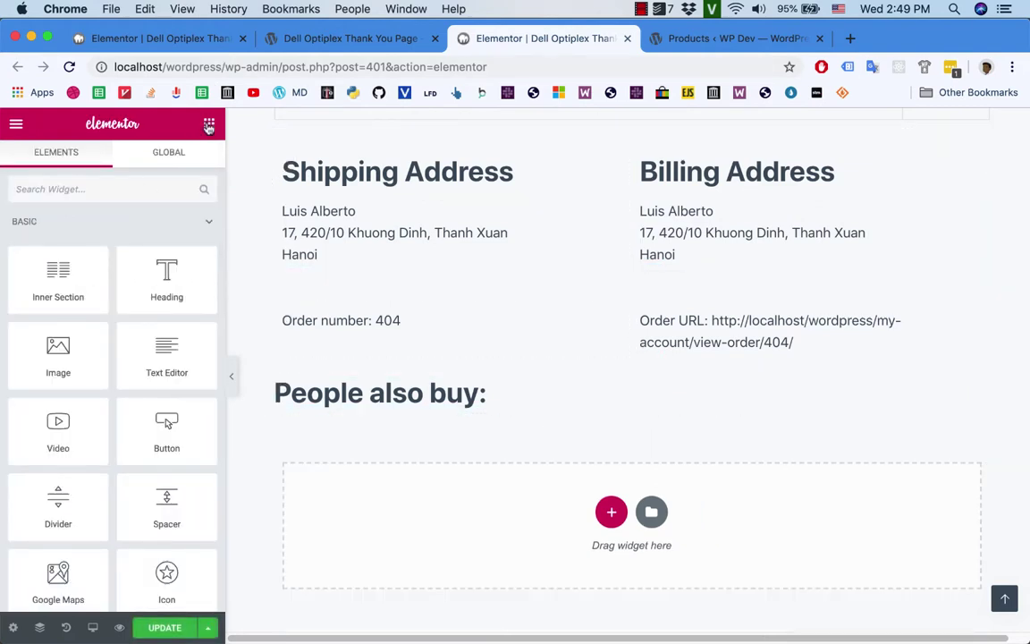
Step: Find the Products widget, place it below the "People also buy:" heading, and update the page
left_click(120, 186)
type("pro")
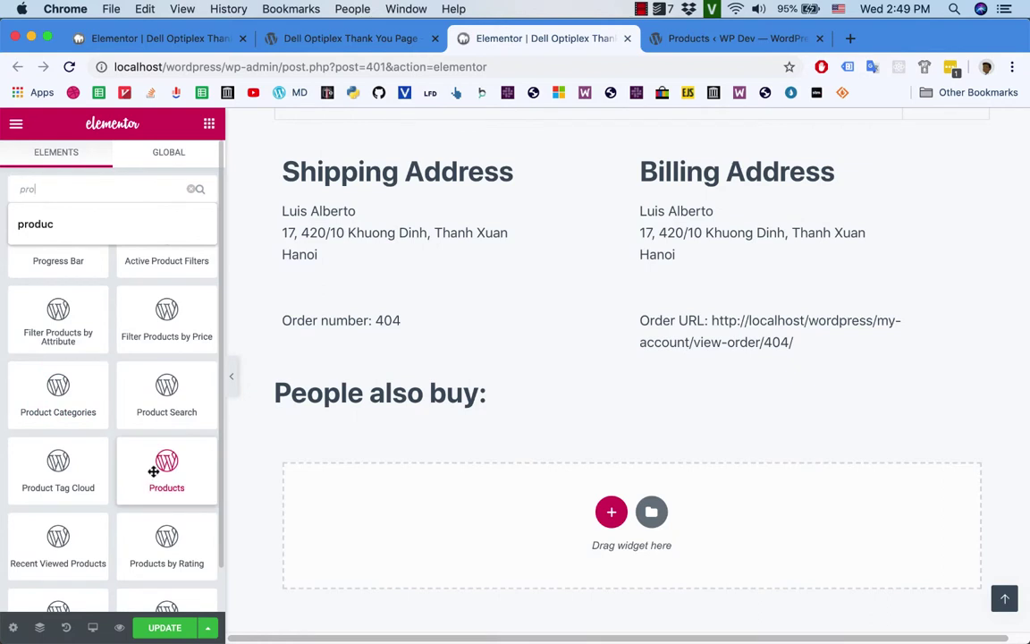
scroll(154, 471, "down", 2)
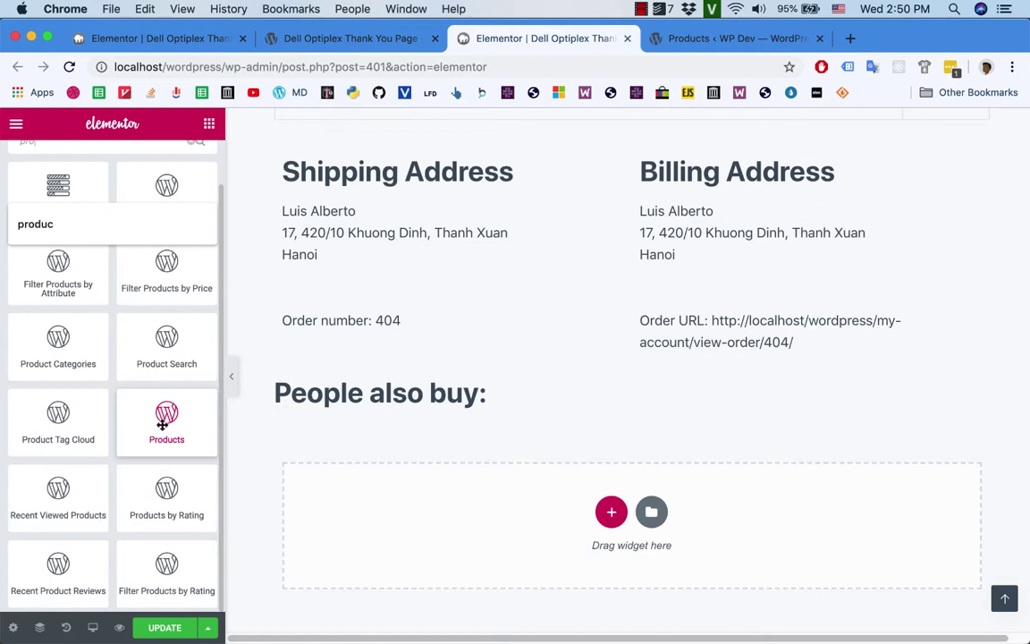
scroll(150, 436, "up", 2)
scroll(151, 435, "down", 1)
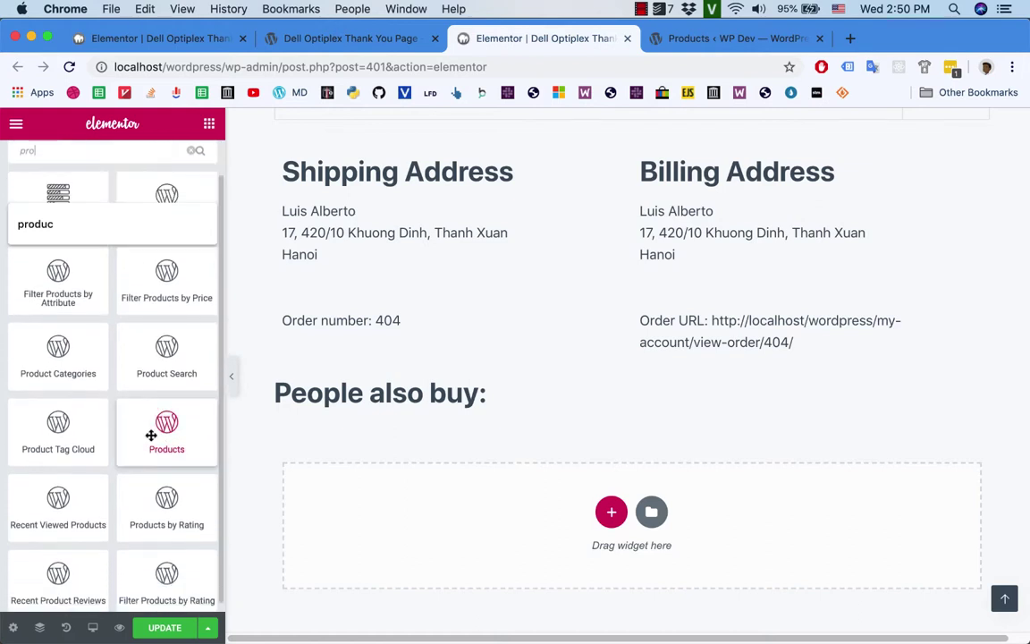
scroll(151, 435, "up", 1)
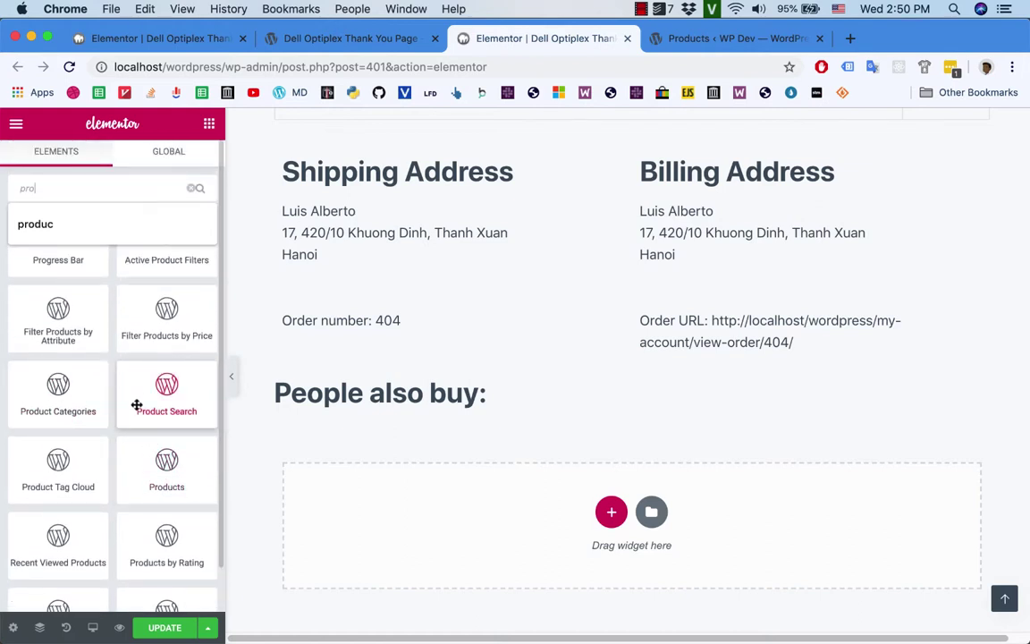
scroll(137, 404, "down", 1)
scroll(137, 405, "up", 1)
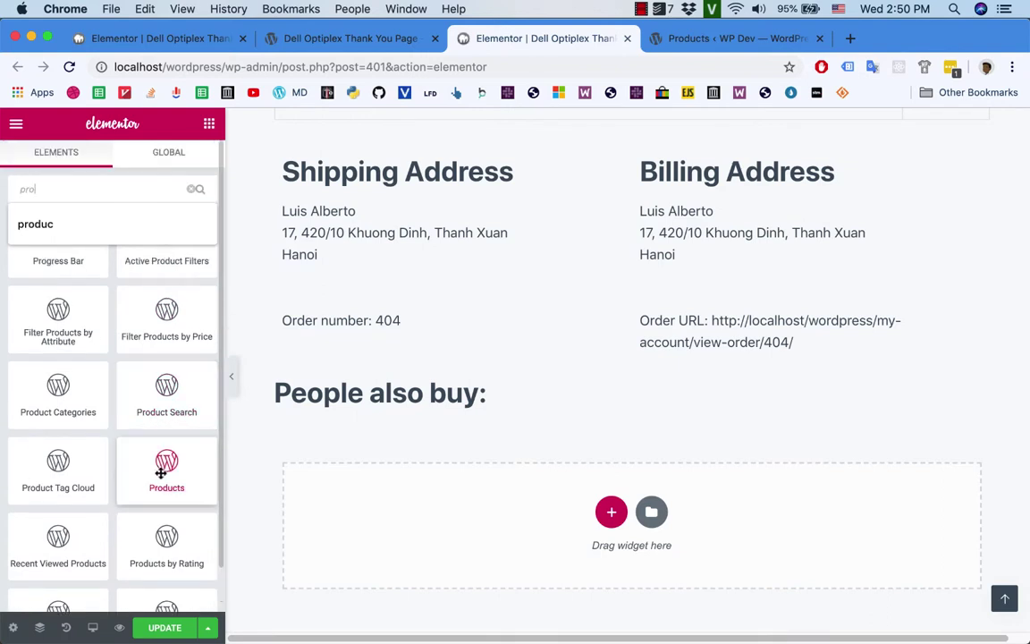
left_click_drag(165, 478, 511, 559)
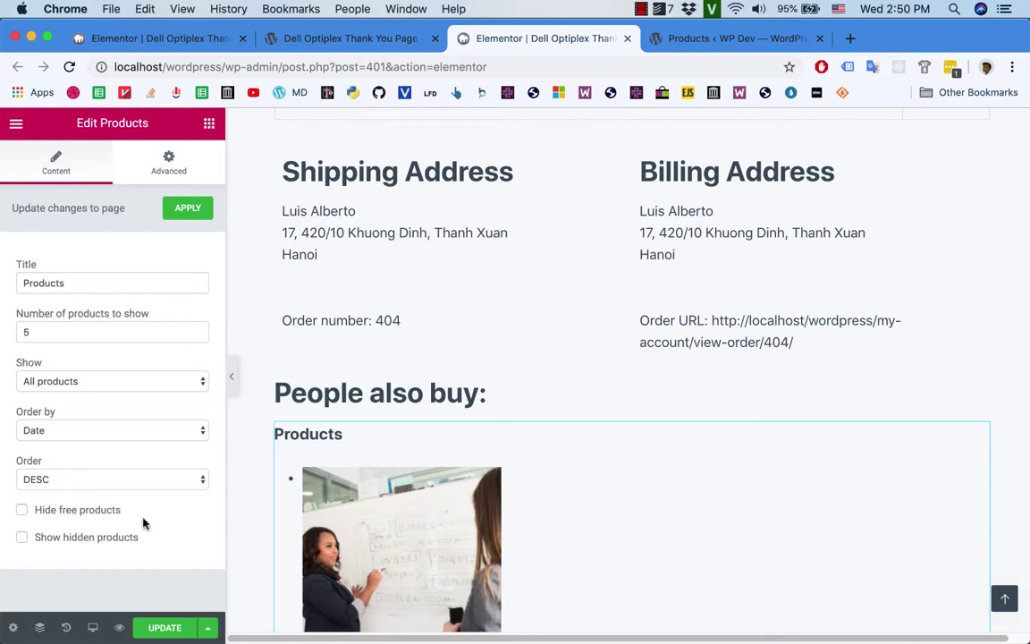
left_click(168, 628)
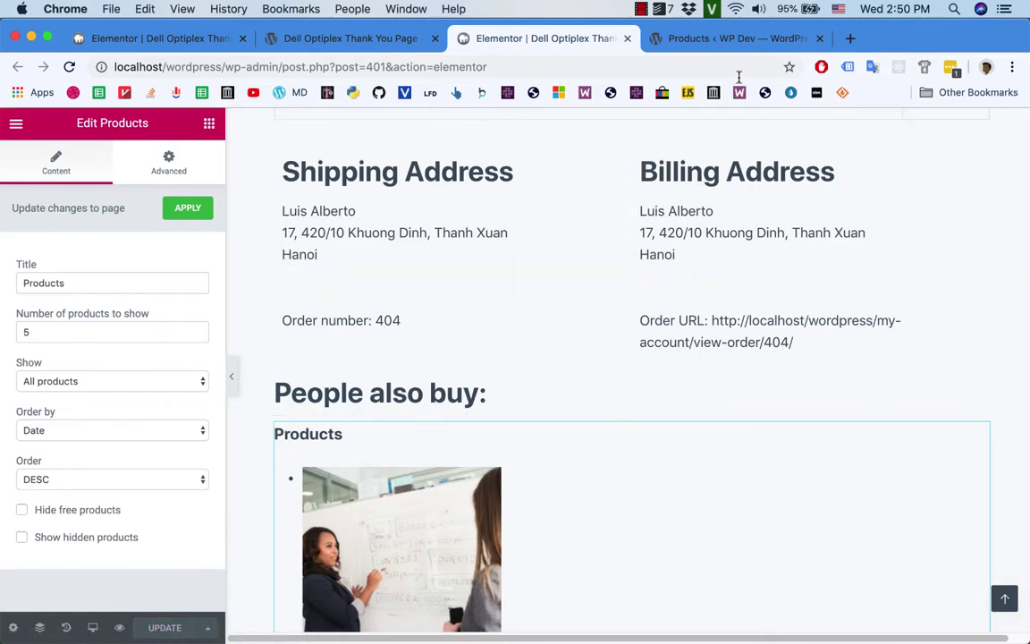
Step: Reload the test order's thank-you page in its browser tab and look through the product list under "People also buy:"
left_click(362, 38)
key("super+r")
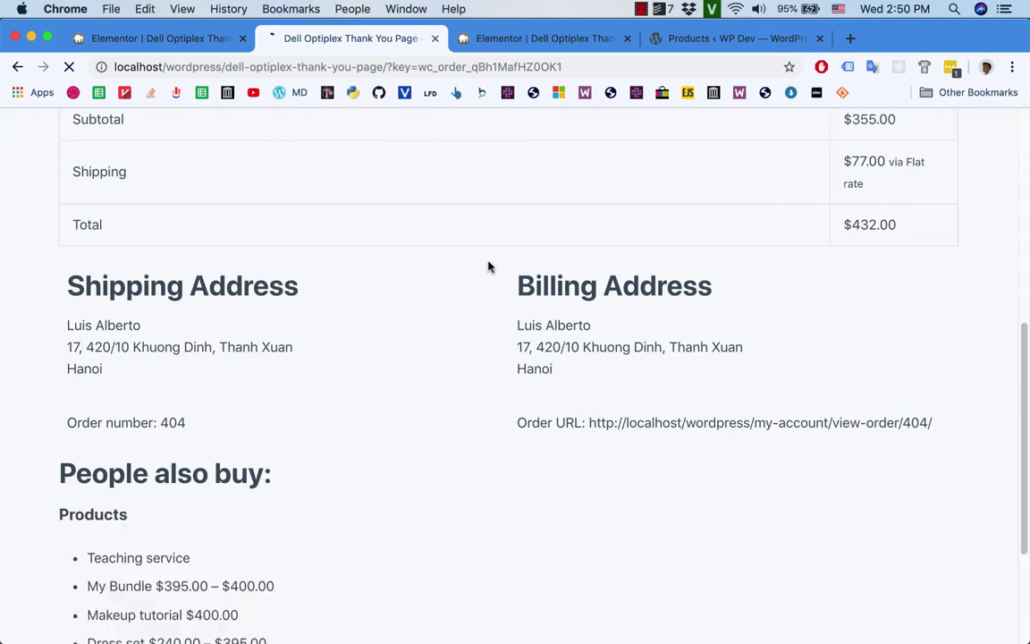
scroll(395, 418, "down", 10)
scroll(395, 418, "down", 3)
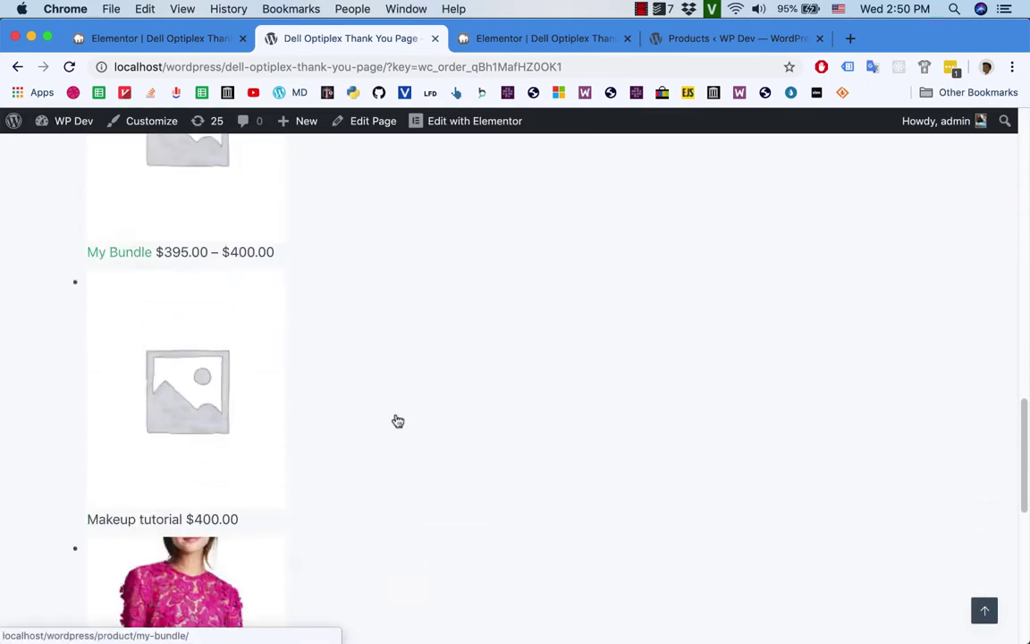
Step: Review the test order's thank-you page from the product list up to the order details, consulting the shortcode list in TextMate
scroll(395, 420, "up", 10)
scroll(377, 505, "down", 3)
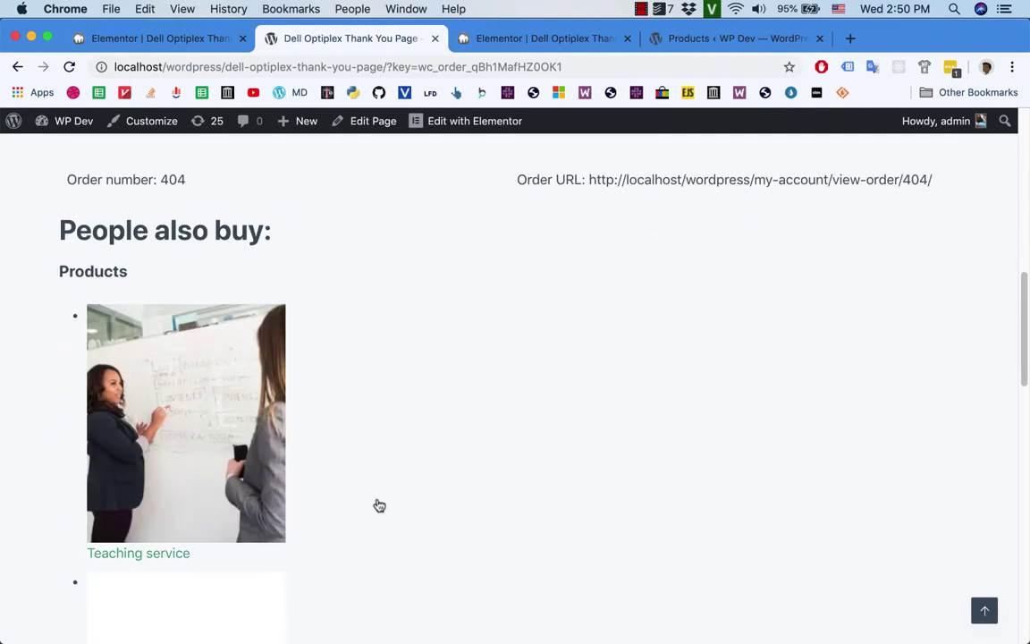
scroll(460, 384, "up", 1)
scroll(508, 392, "up", 10)
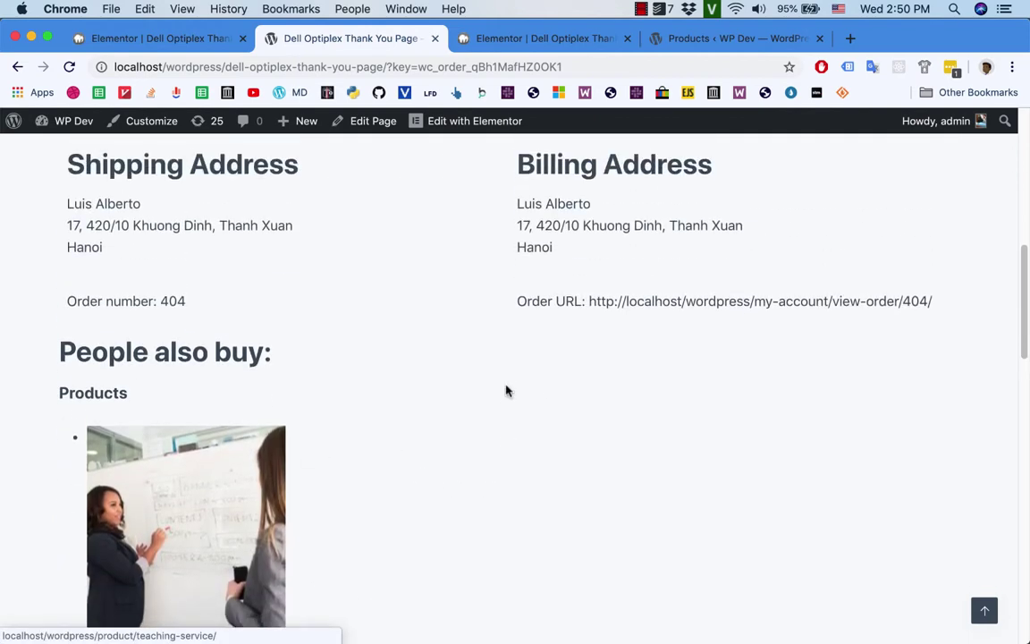
scroll(506, 391, "up", 2)
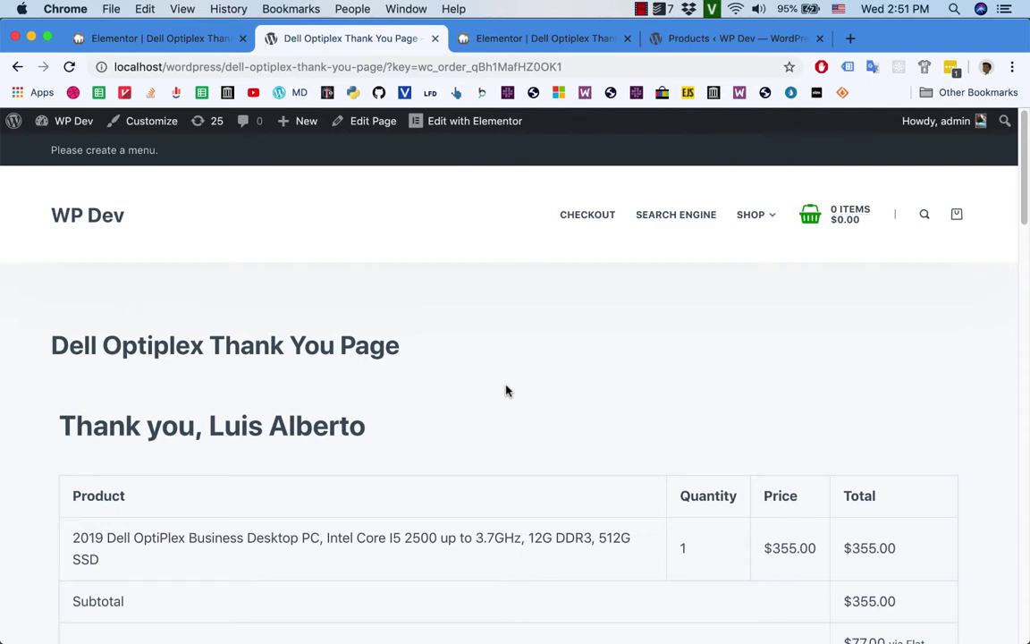
key("super+Tab")
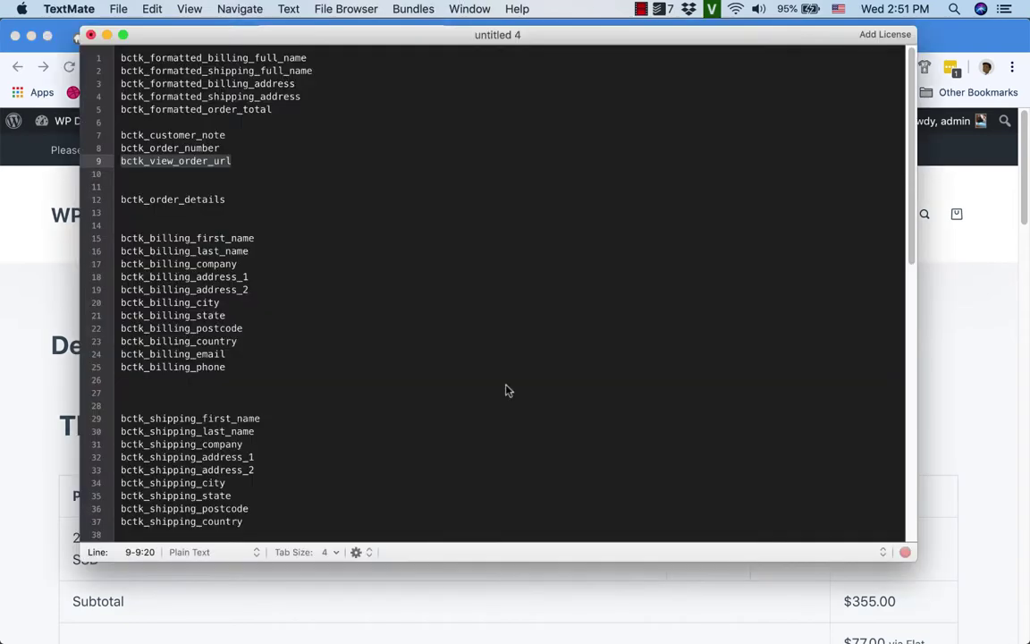
key("super+Tab")
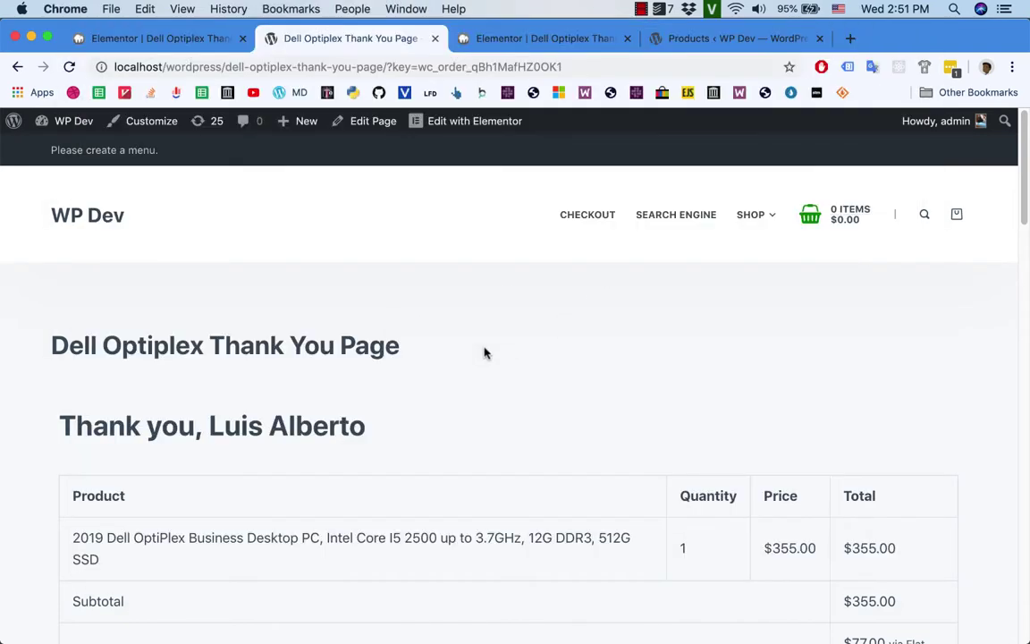
scroll(482, 352, "down", 3)
scroll(483, 352, "up", 3)
scroll(482, 351, "down", 2)
scroll(483, 352, "up", 3)
Step: Check the "Dell Optiplex Thank You Page" title on the test order's page and in the other Elementor tab
triple_click(234, 347)
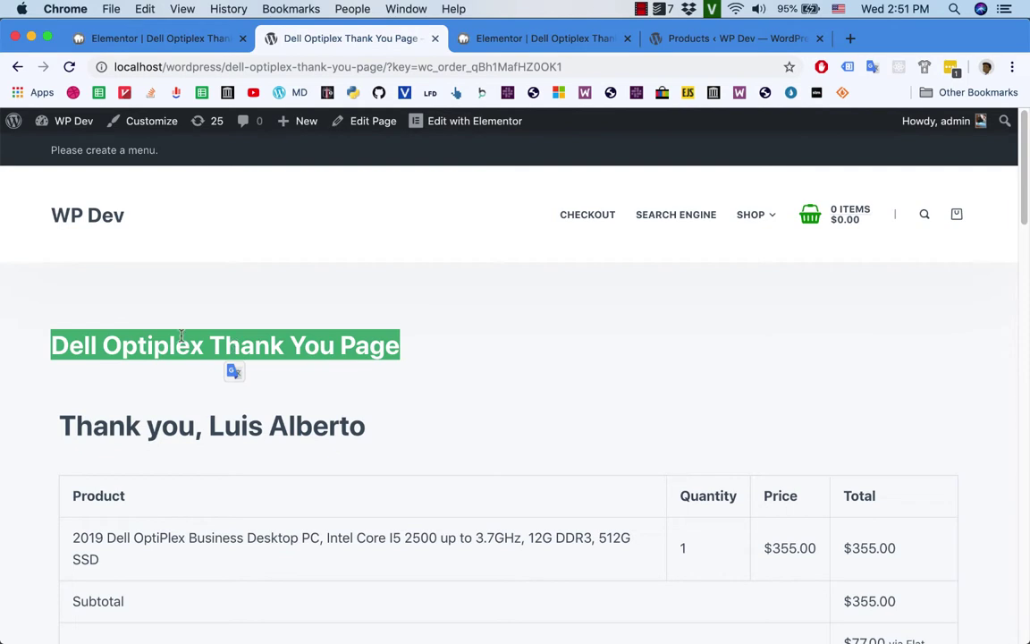
left_click(180, 335)
triple_click(244, 336)
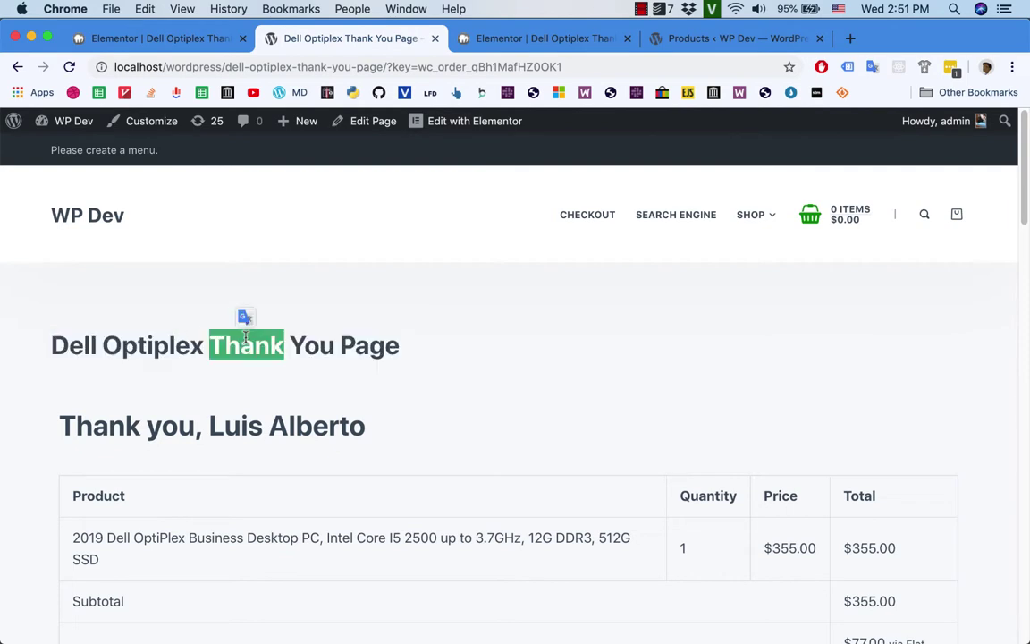
left_click(171, 346)
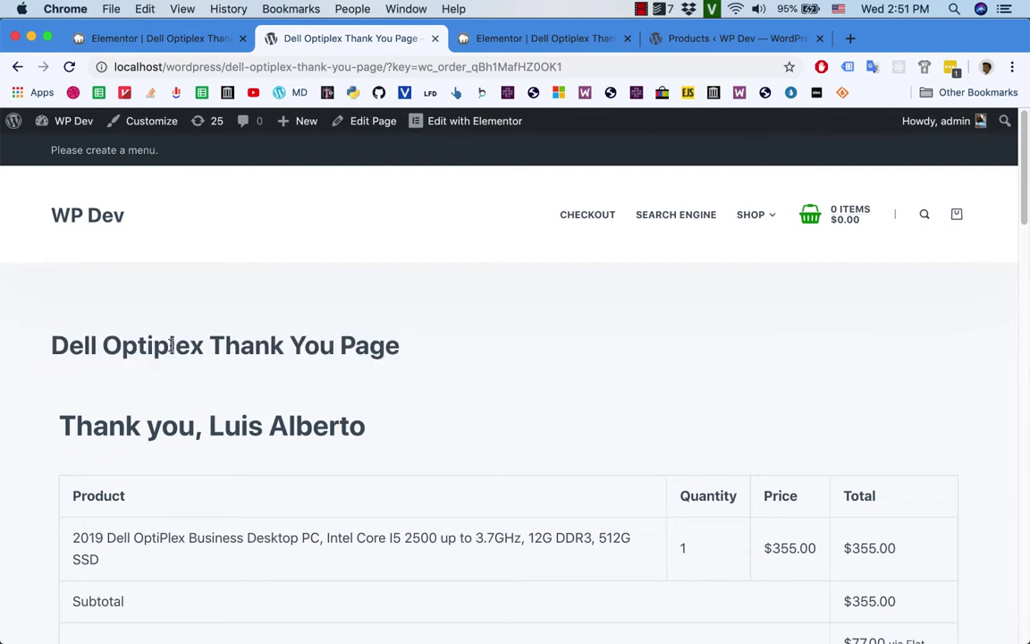
left_click(159, 34)
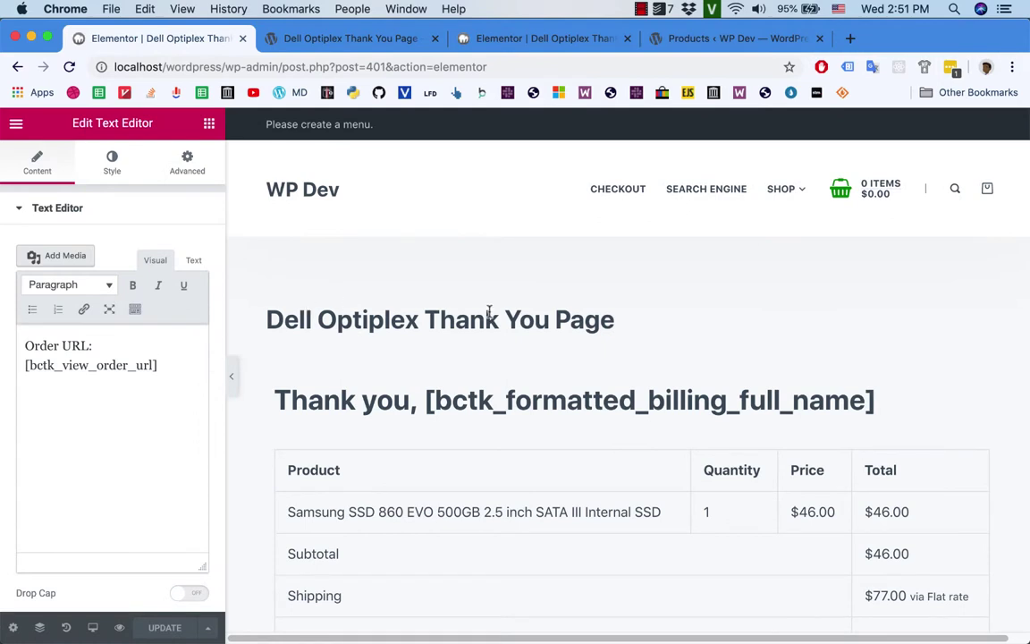
left_click(353, 40)
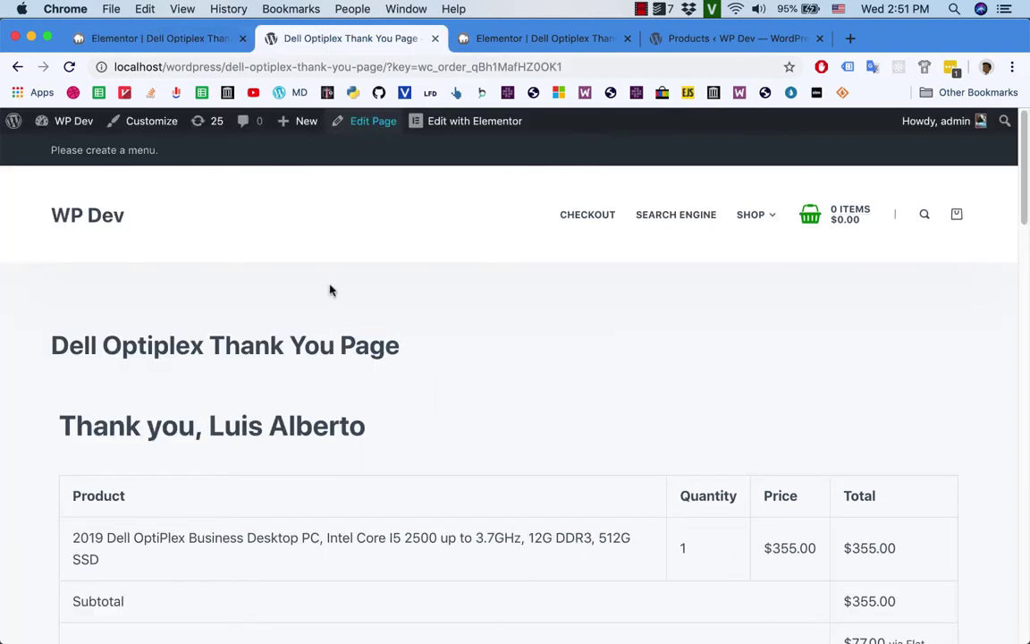
Step: Inspect the page title's HTML in desktop view and examine the article's ID and the title's class
right_click(251, 351)
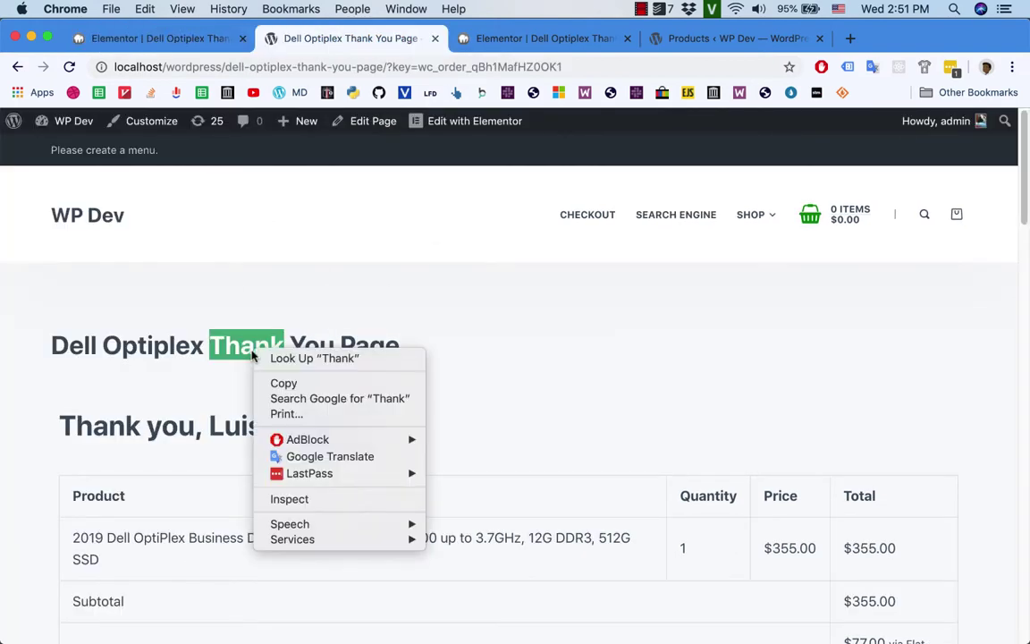
left_click(304, 501)
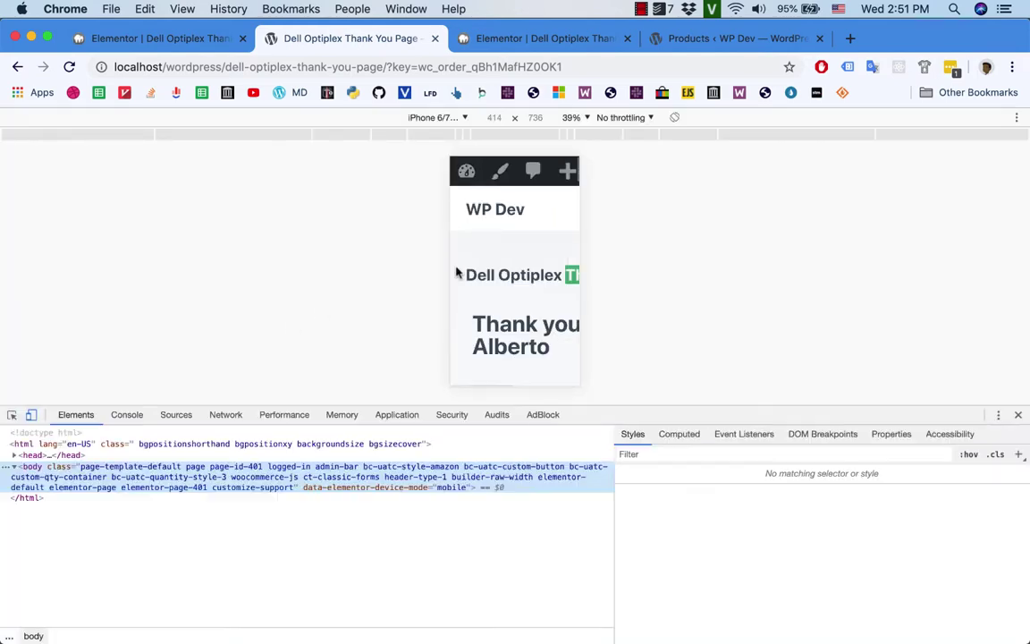
left_click(33, 414)
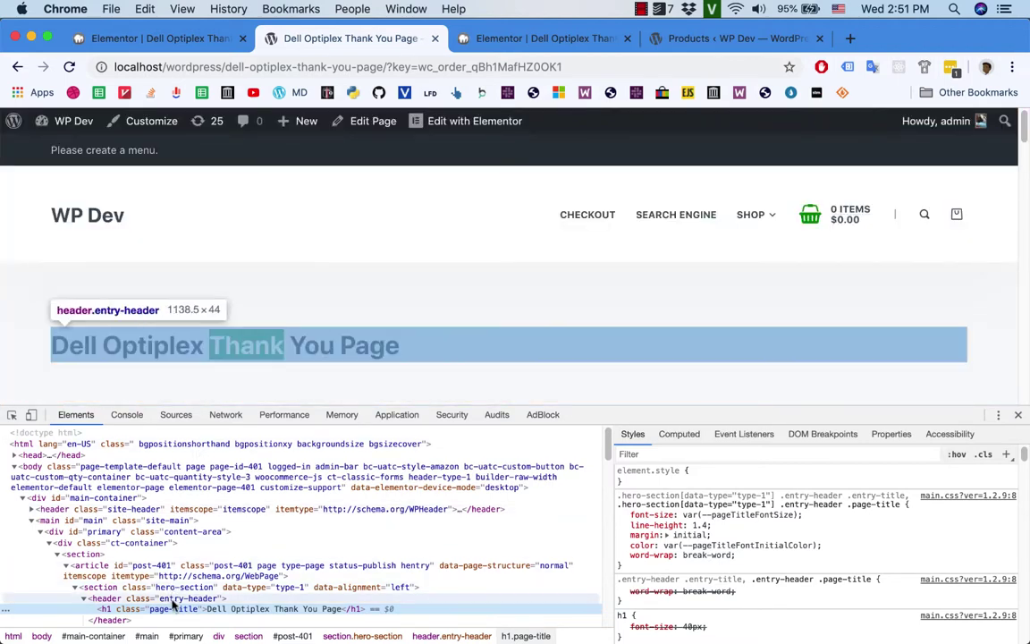
double_click(152, 564)
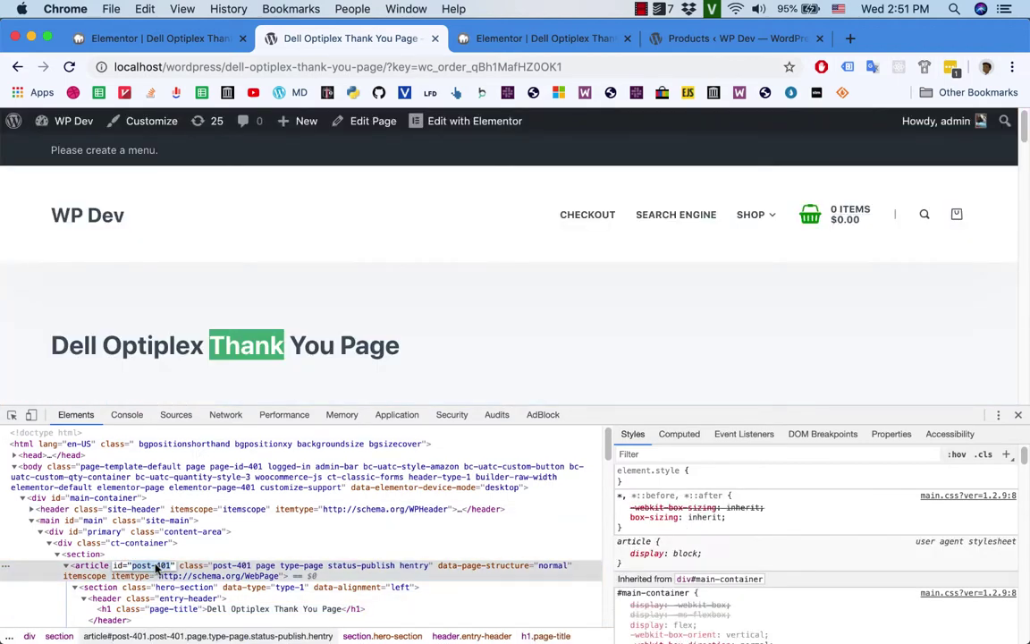
left_click(150, 609)
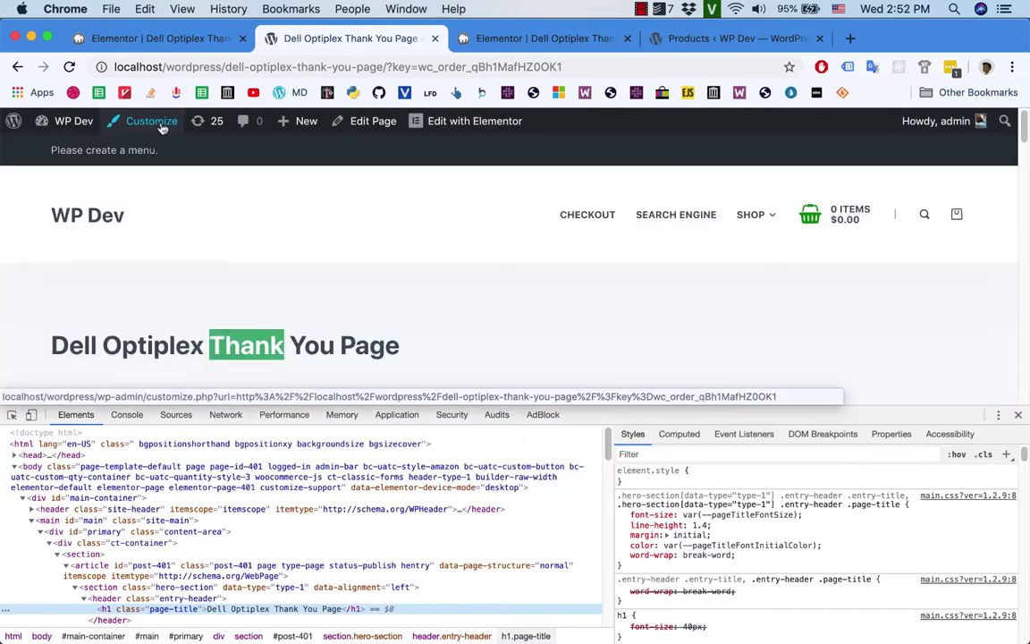
Step: Switch to the Elementor tab with the Products widget, find the HTML widget and place it between the thank-you heading and the order table
left_click(482, 39)
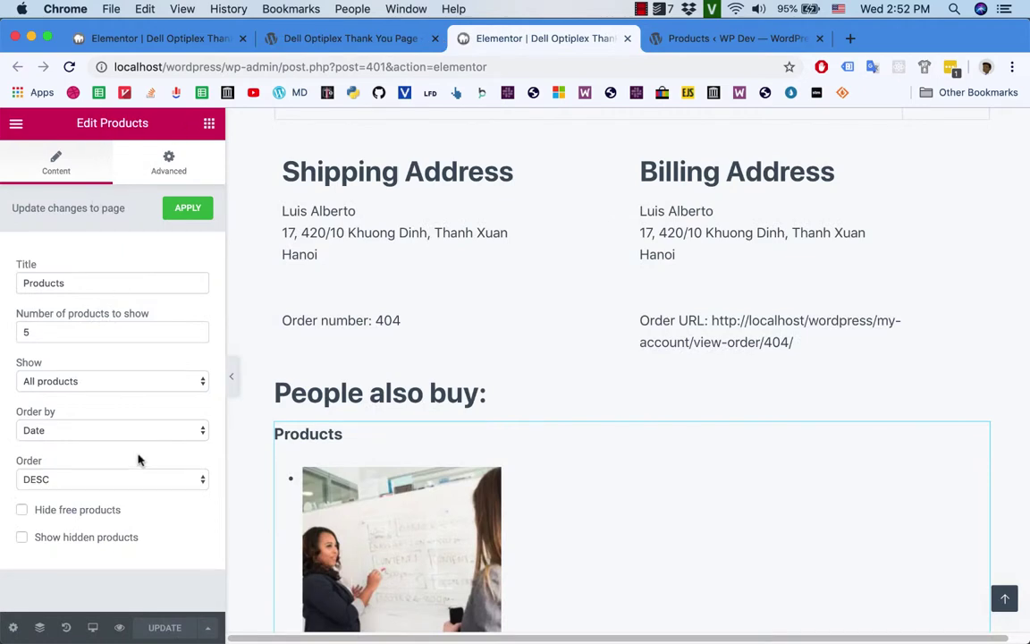
scroll(462, 322, "up", 10)
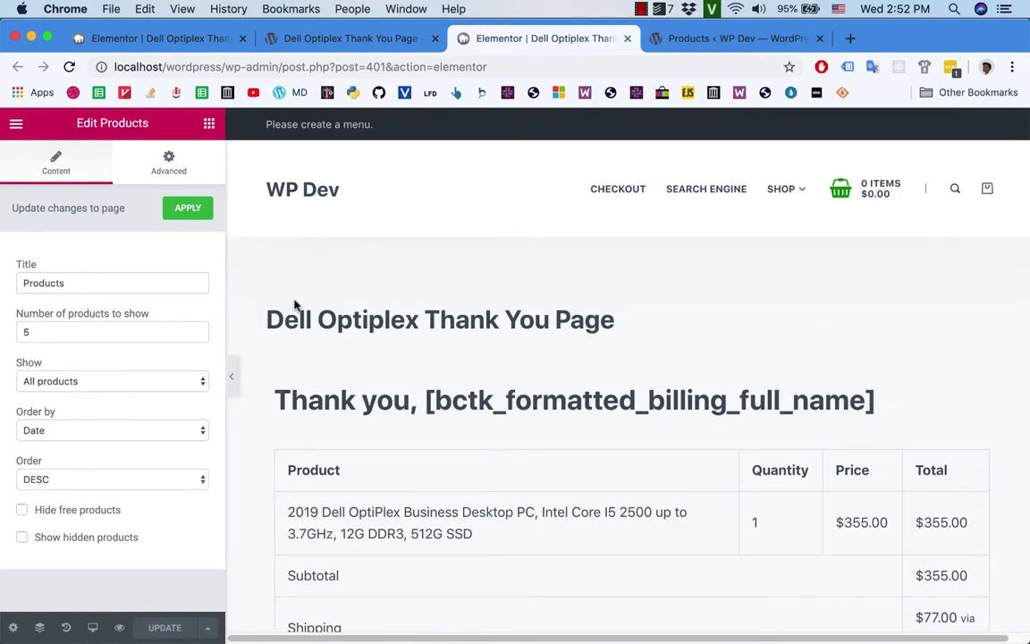
left_click(210, 124)
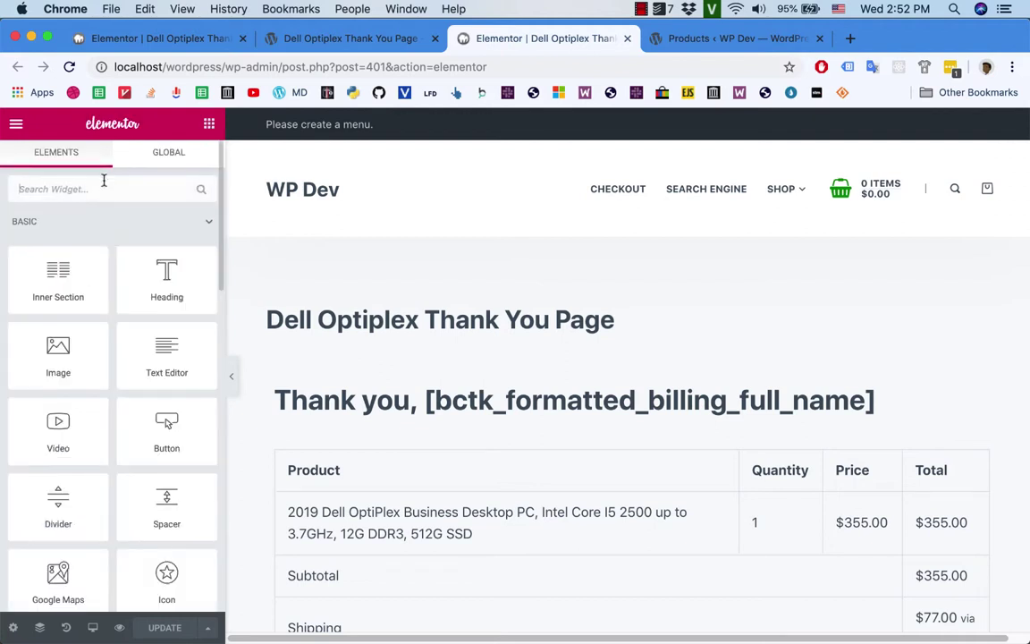
type("html")
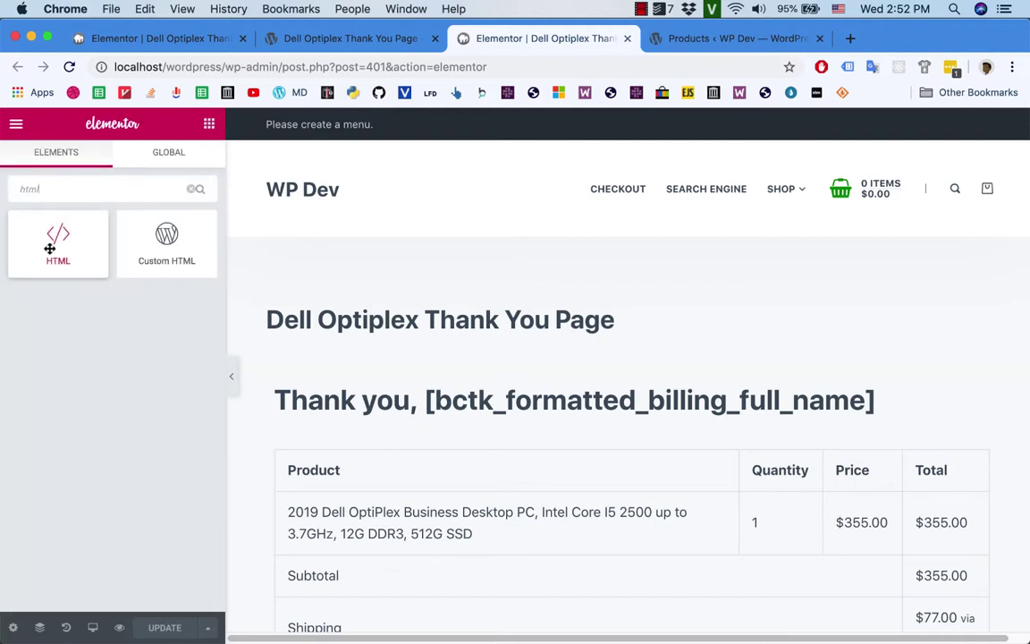
left_click_drag(50, 249, 458, 443)
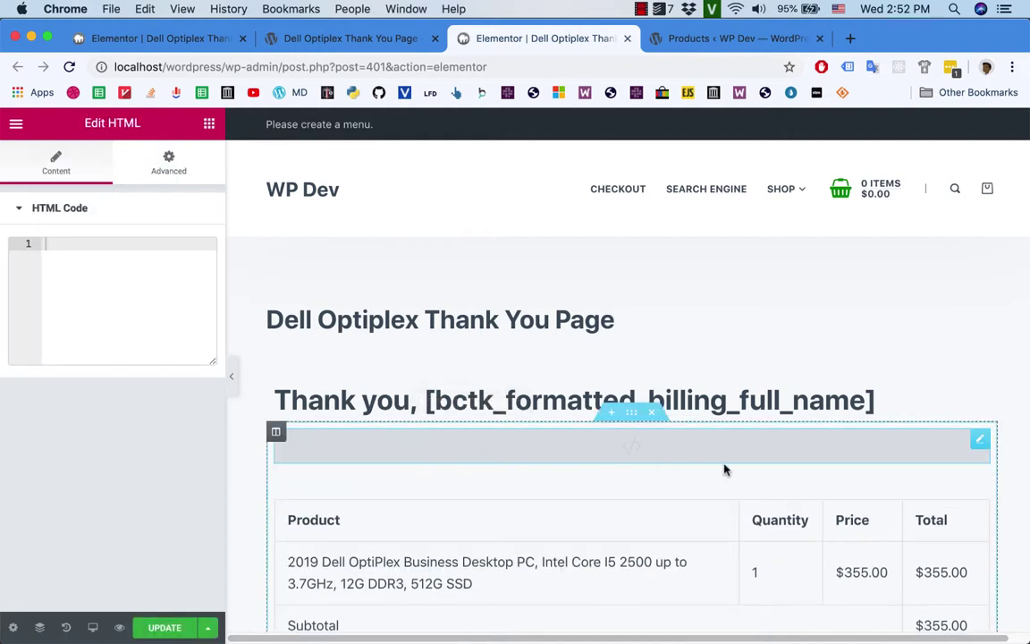
Step: Write a style block in the HTML widget with the selector "#post-401 .post-title"
left_click(170, 263)
type("<st")
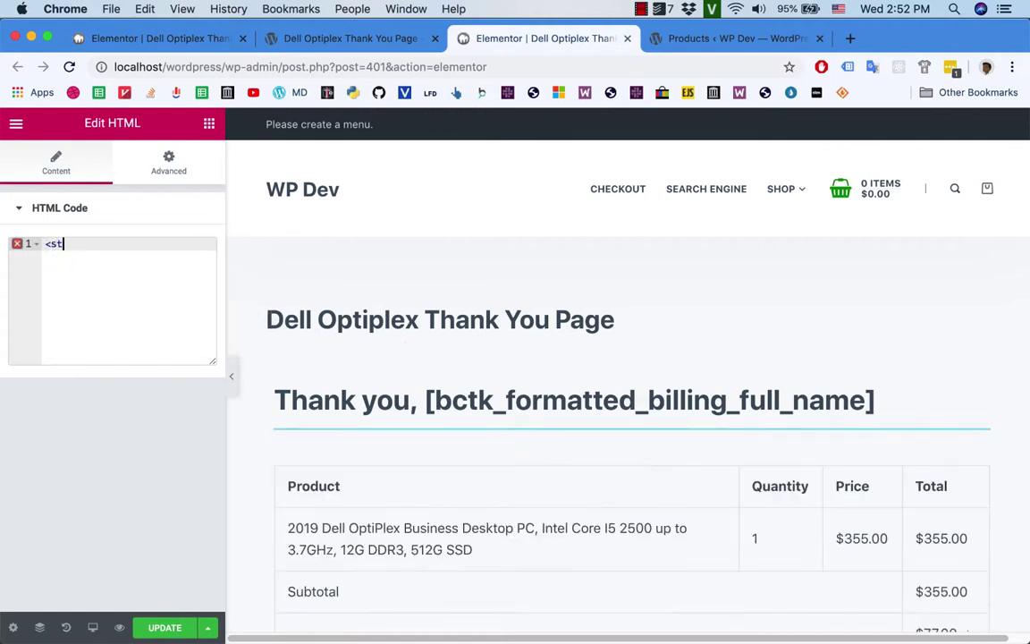
type("yle></style>")
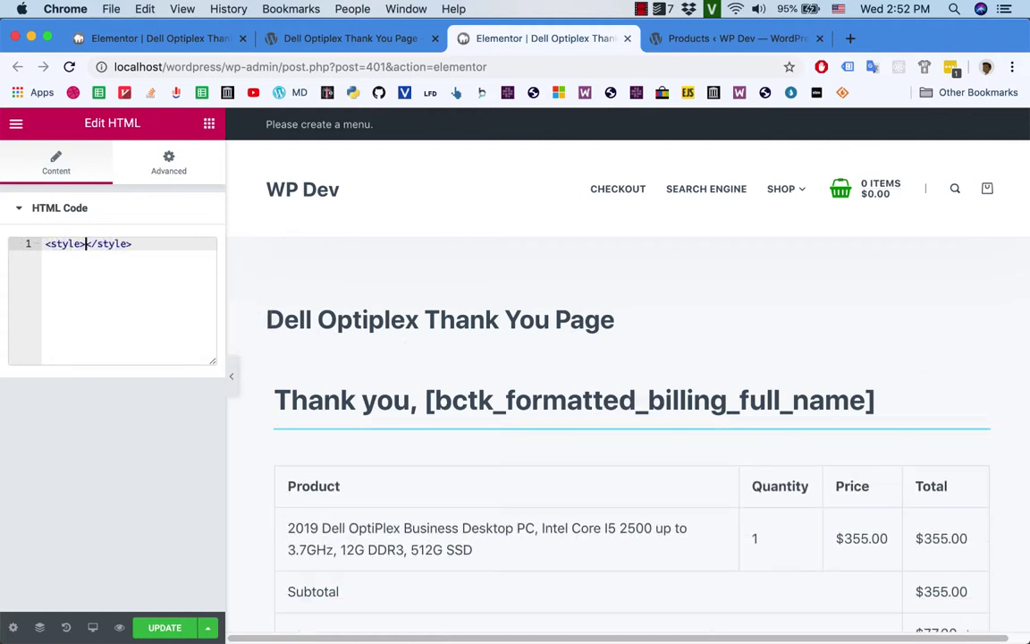
key("Return")
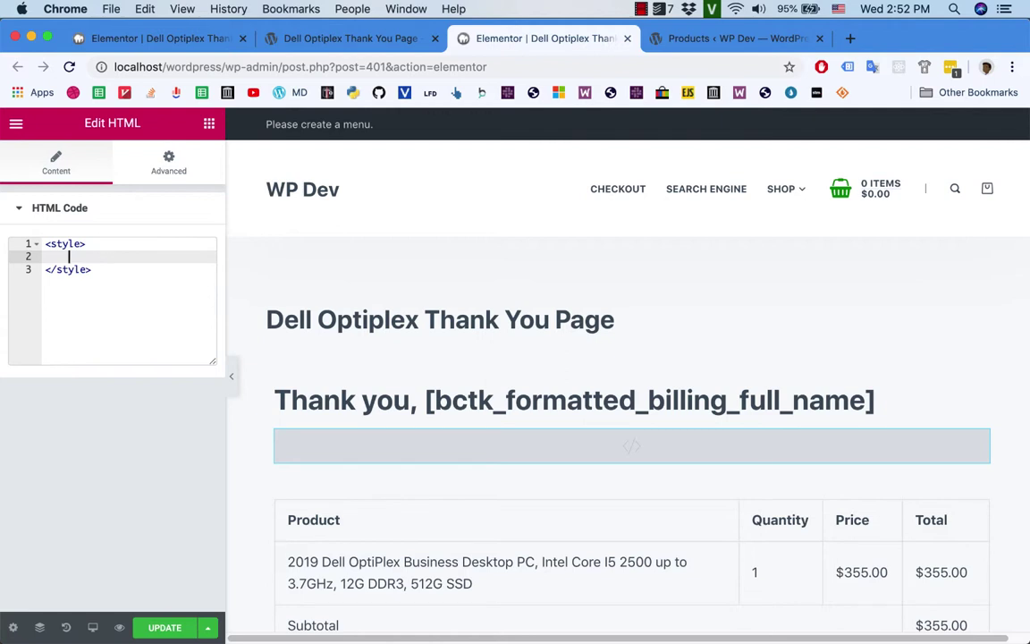
type("#post-401 .post")
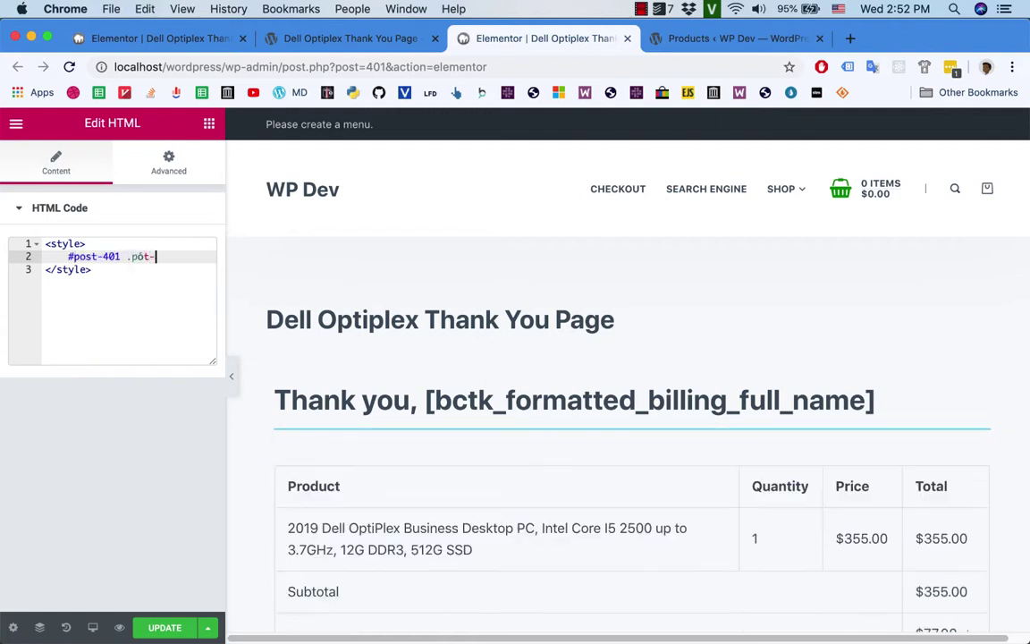
type("-title")
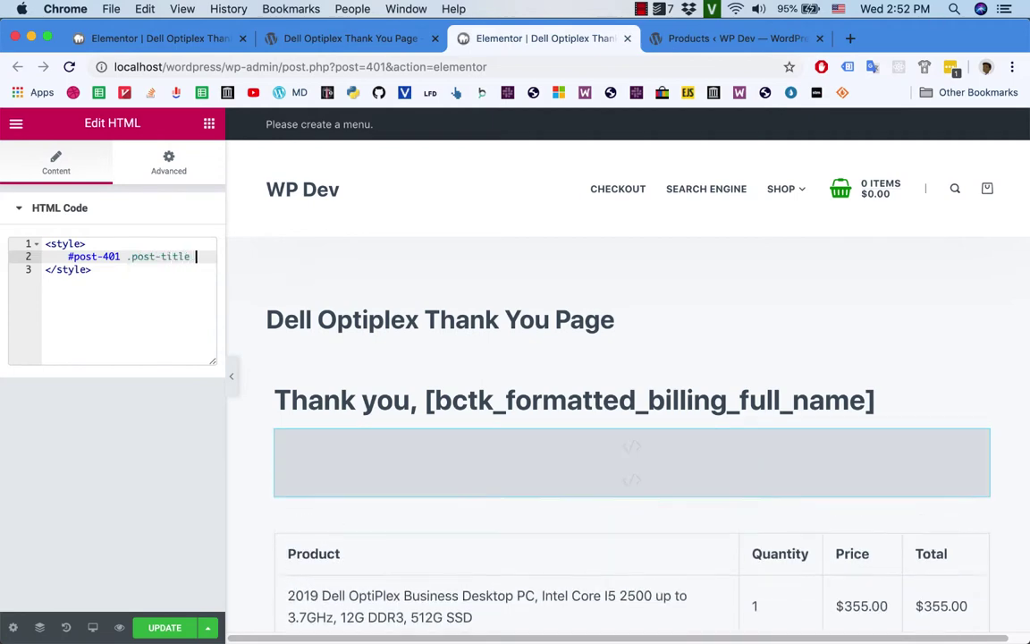
Step: Check the title's class in the inspected page's HTML and correct the selector to "#post-401 .page-title"
left_click(361, 39)
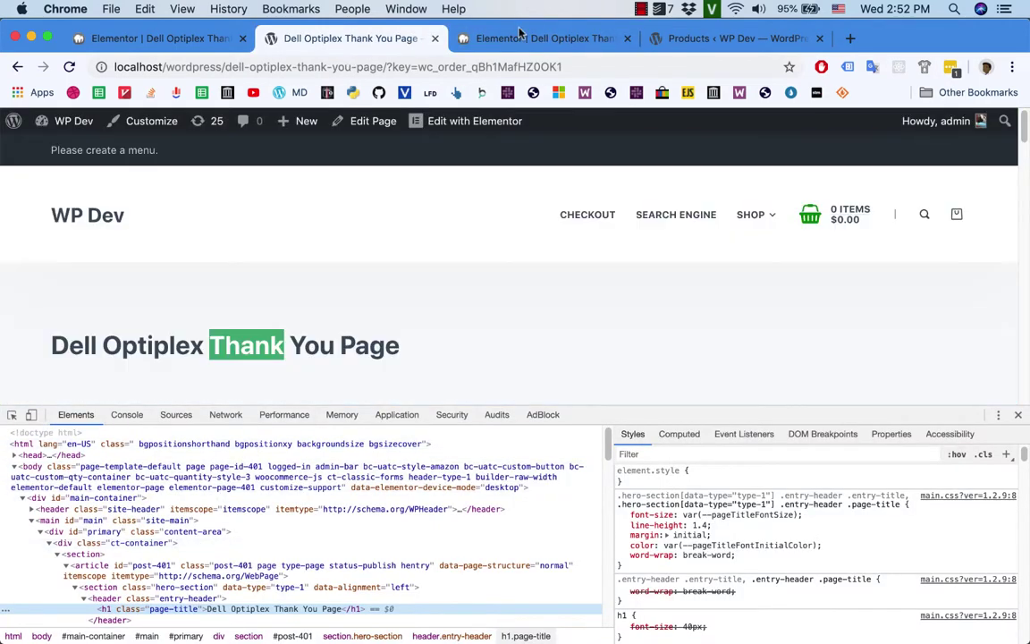
left_click(517, 37)
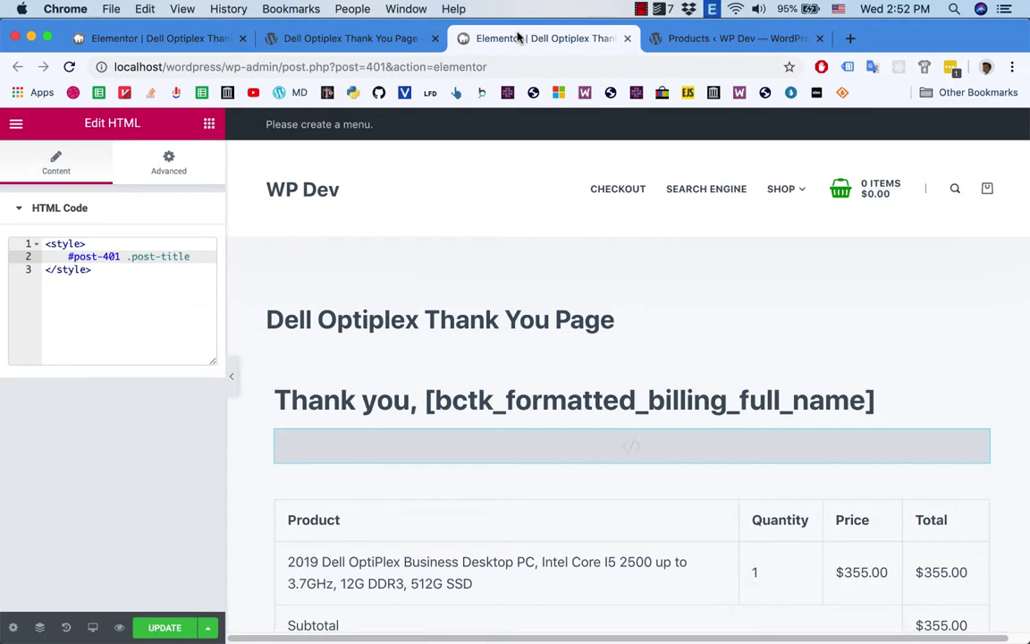
key("BackSpace")
key("BackSpace")
key("BackSpace")
key("BackSpace")
type("page")
Step: Add the rule "display: none;" to the page-title selector and update the page
type("{")
key("Return")
type("display")
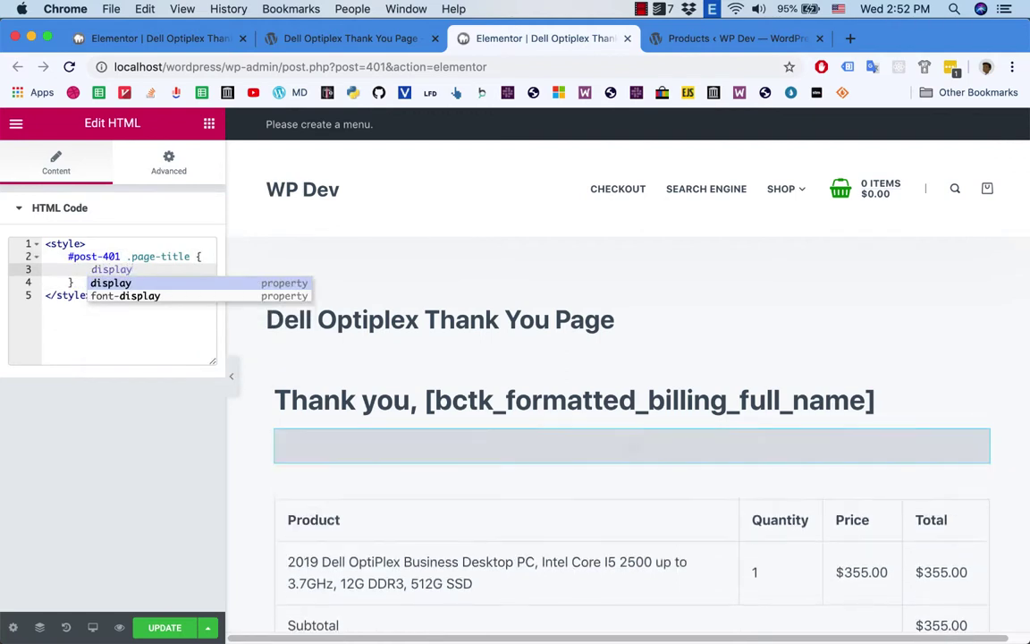
key("Return")
type("none;")
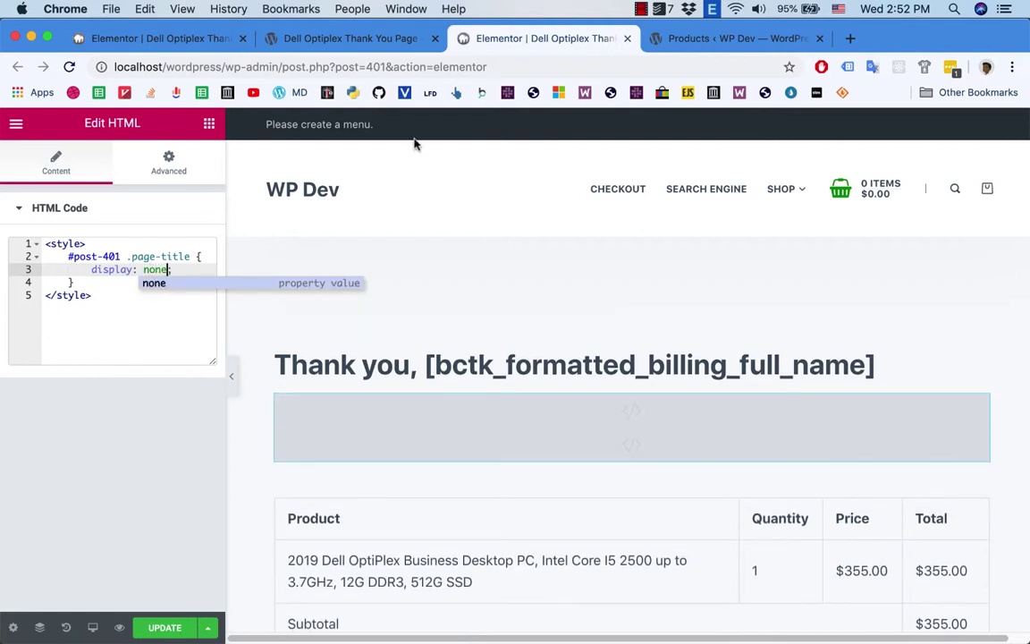
left_click(112, 347)
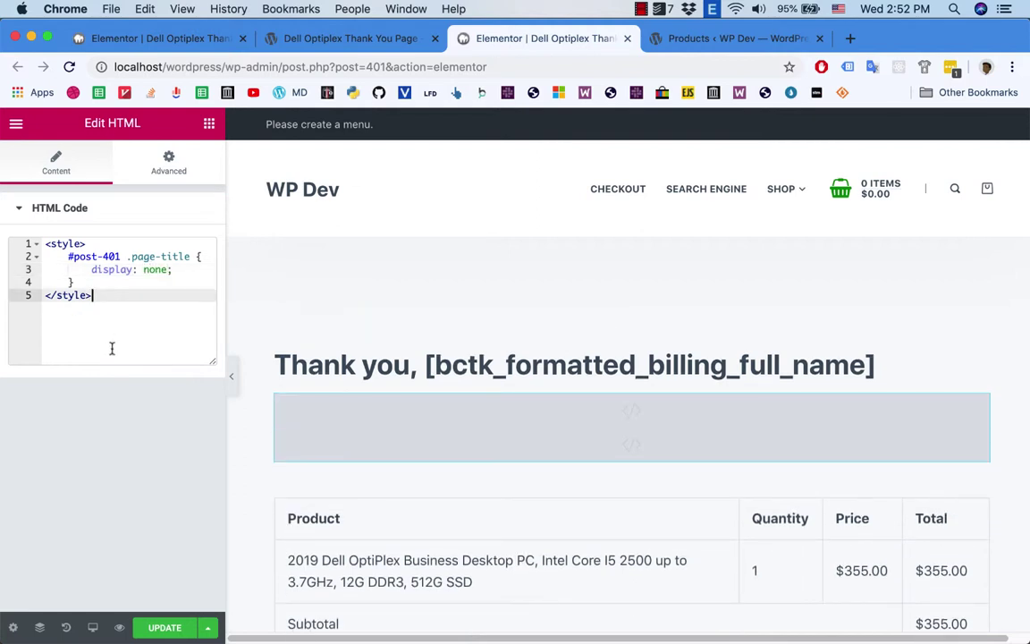
left_click(165, 626)
Step: Return to the test order's thank-you page, close the developer tools, reload the page and check its title area and order details
left_click(340, 38)
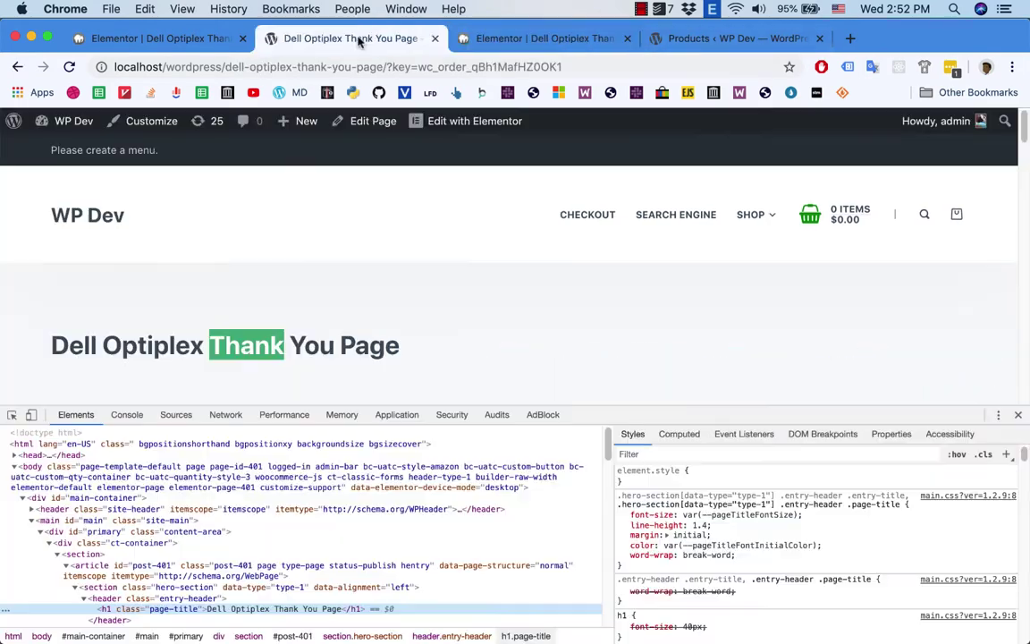
left_click(1017, 417)
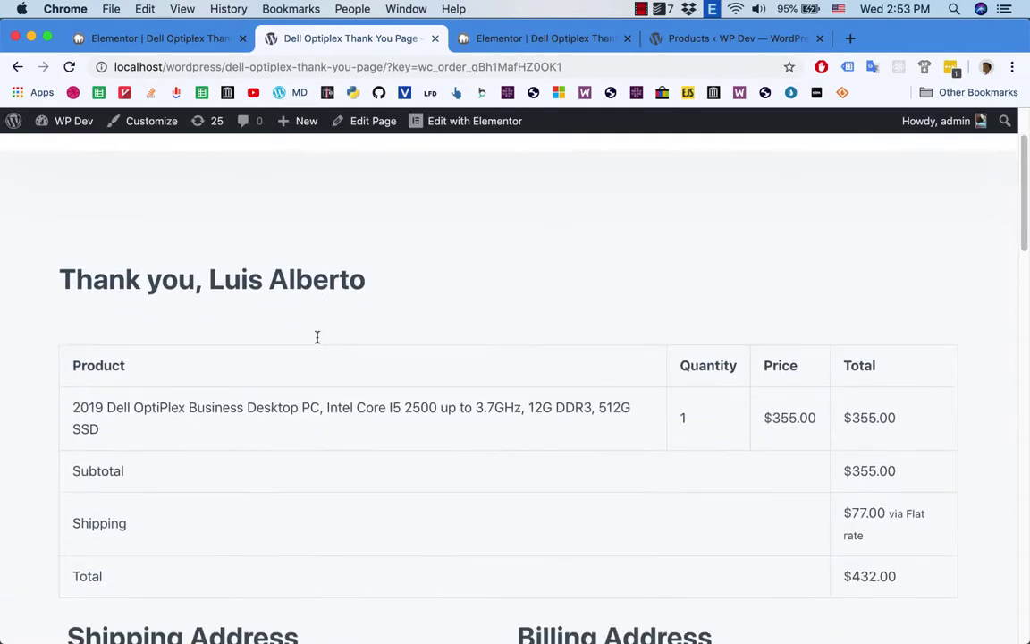
scroll(179, 384, "down", 10)
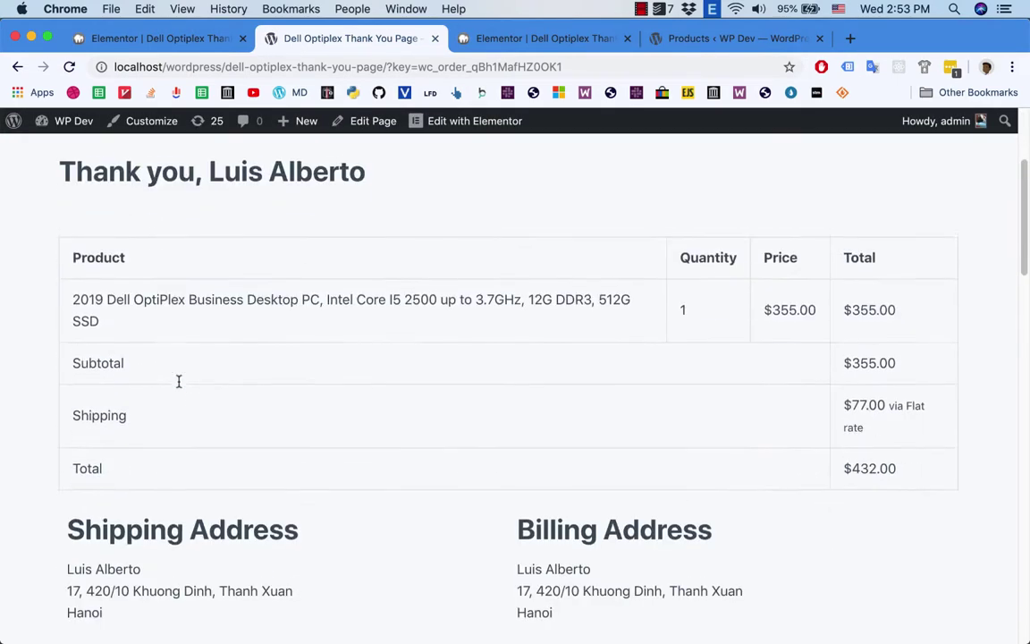
scroll(179, 386, "up", 3)
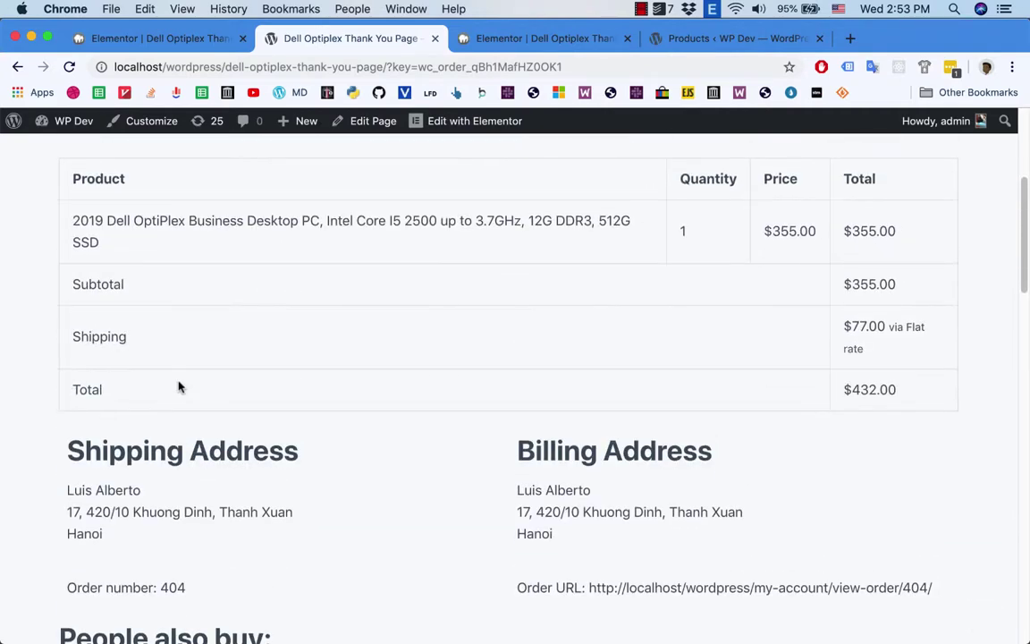